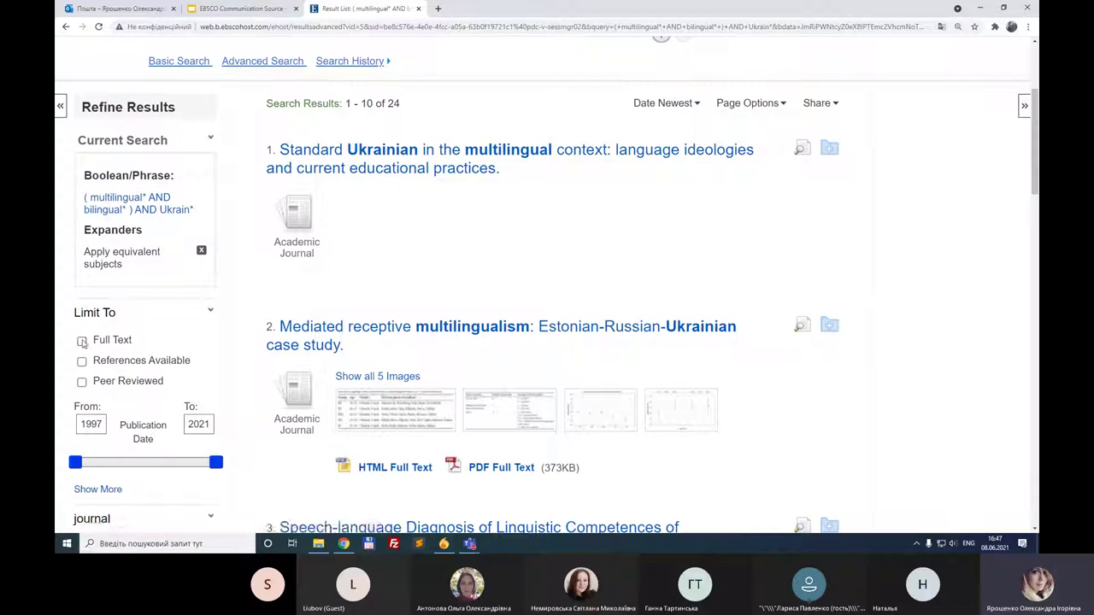
Limit the search results to full-text and peer-reviewed articles
click(82, 342)
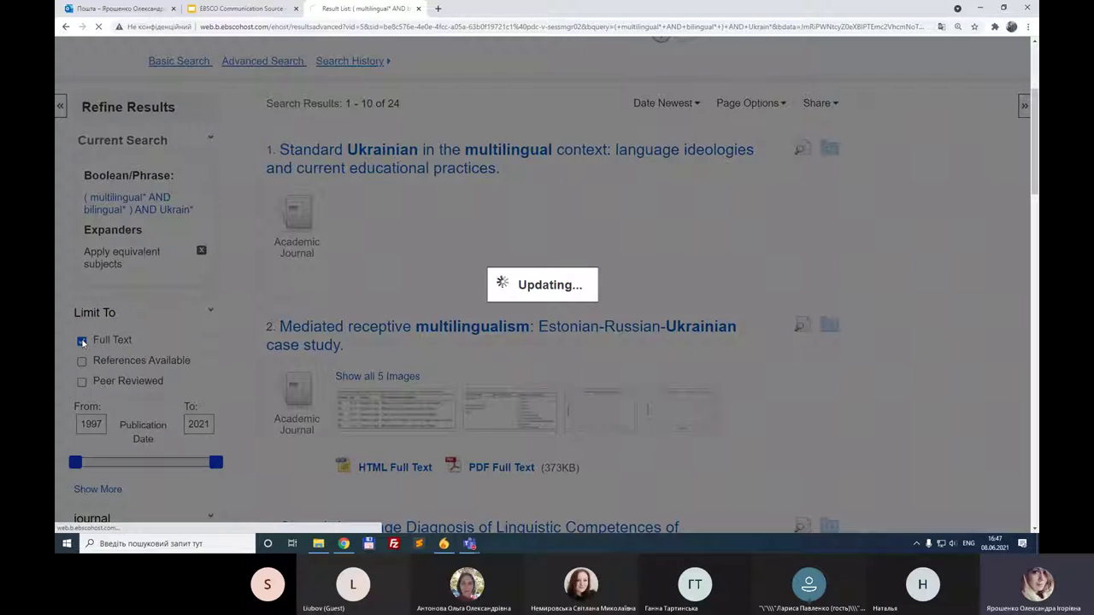
scroll(82, 344, down, 5)
scroll(82, 343, up, 3)
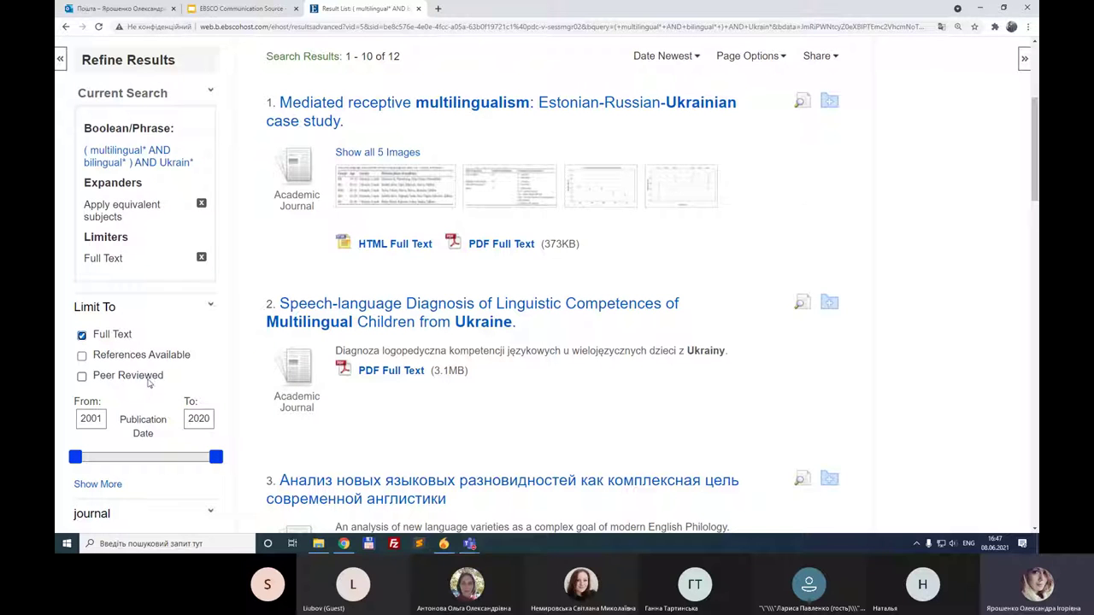
click(82, 377)
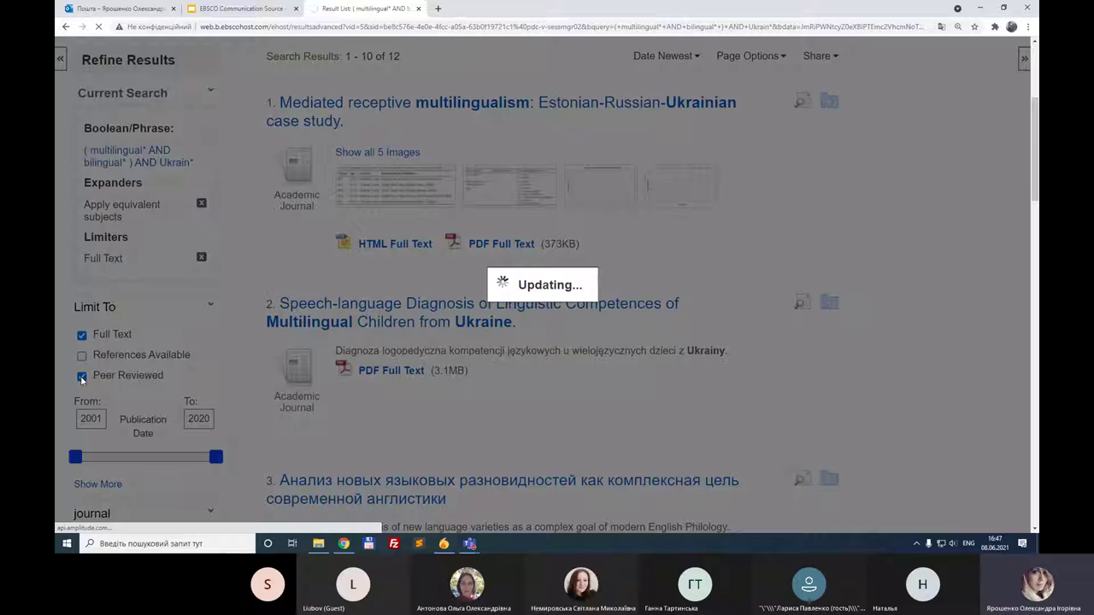
Look through the refinement filters available for the narrowed results
scroll(82, 382, down, 4)
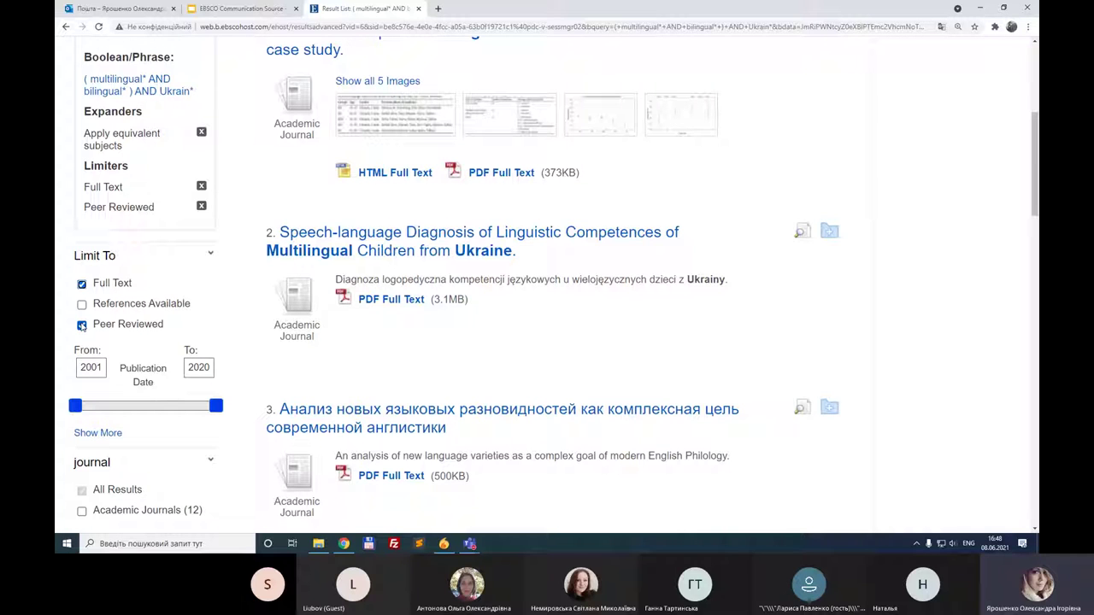
scroll(61, 345, down, 3)
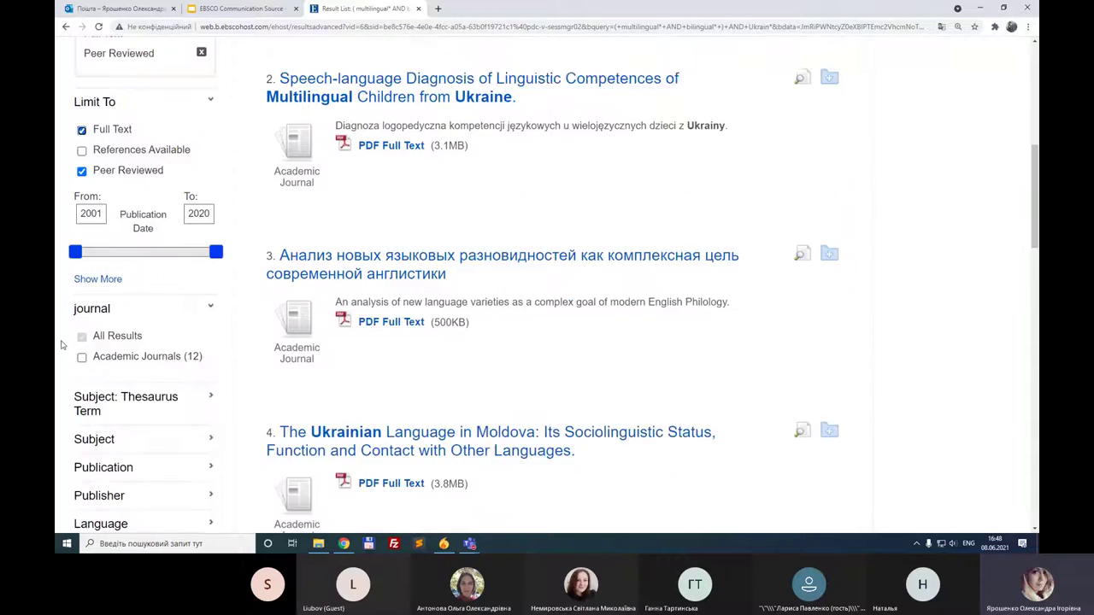
scroll(61, 341, up, 6)
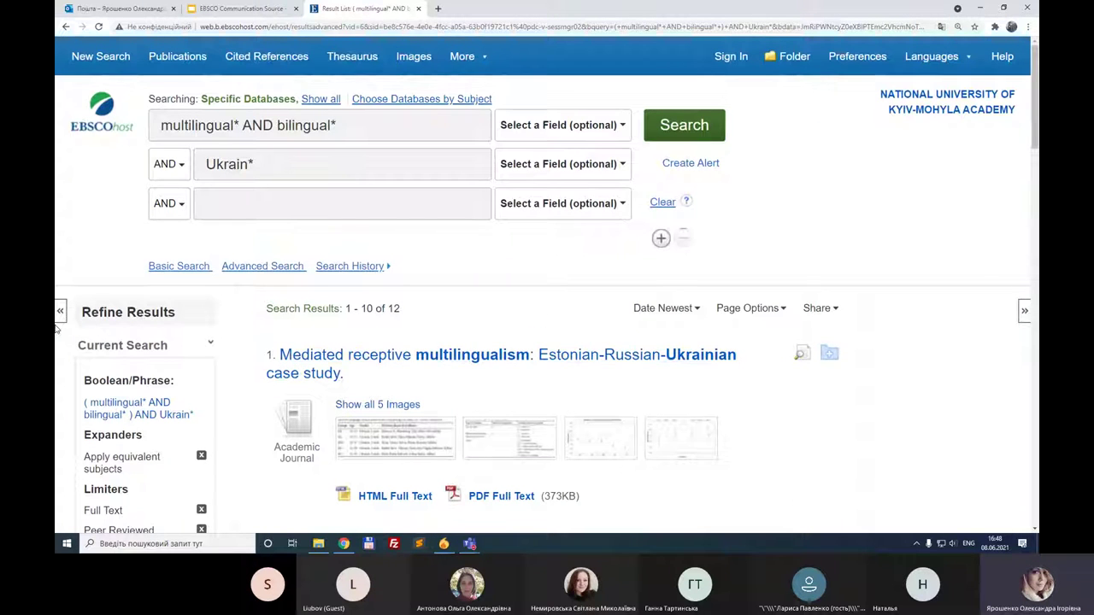
scroll(68, 320, down, 9)
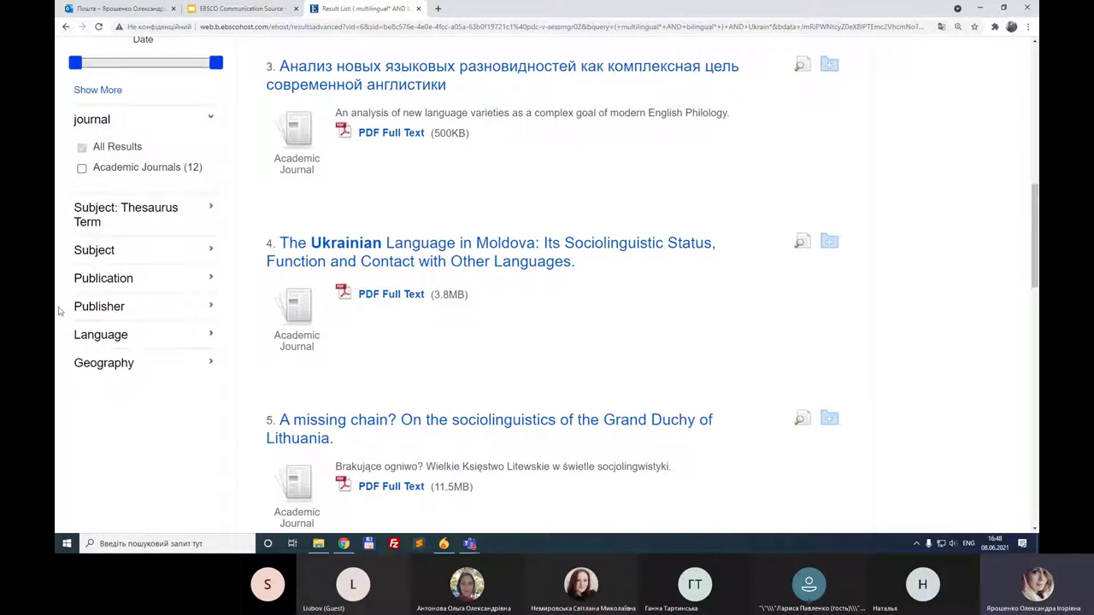
scroll(164, 299, up, 3)
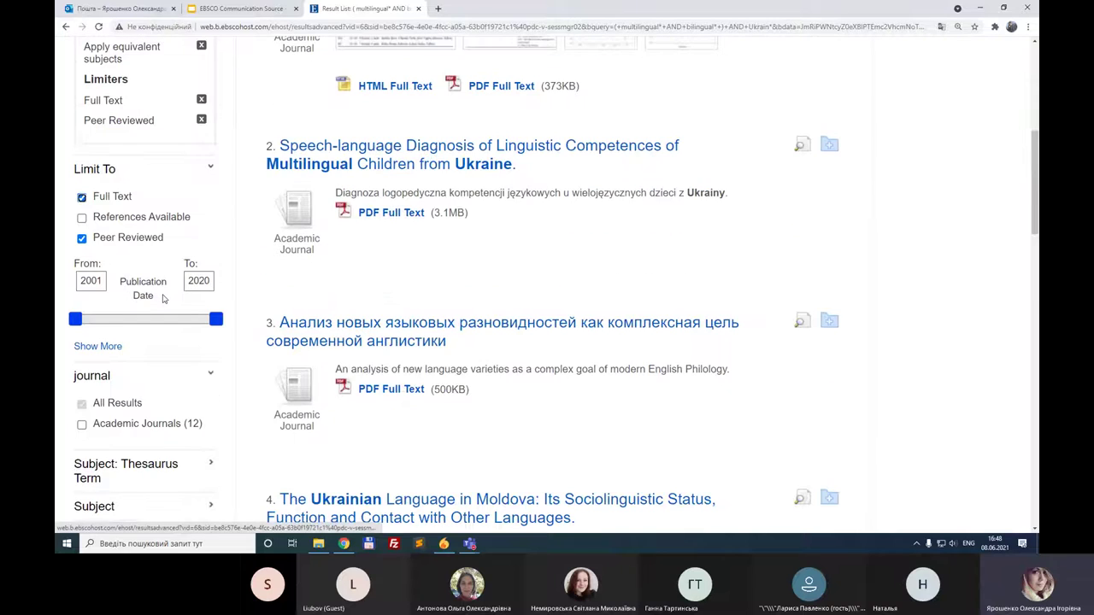
scroll(163, 298, down, 3)
scroll(163, 300, down, 1)
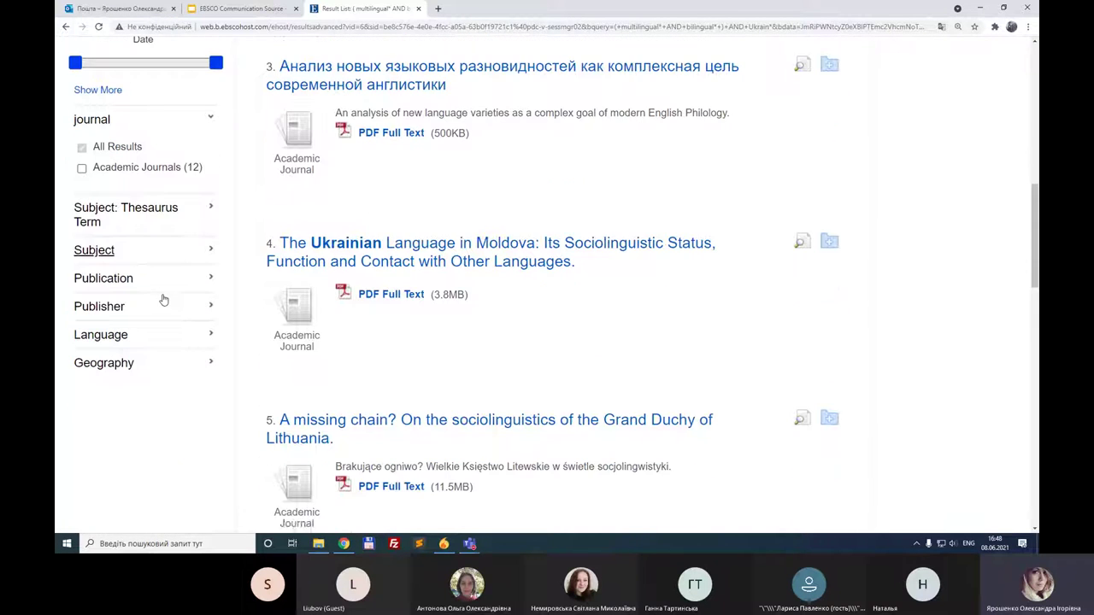
Expand the Thesaurus Term subjects, review the full list of terms with their hit counts, and close it without selecting any
click(211, 207)
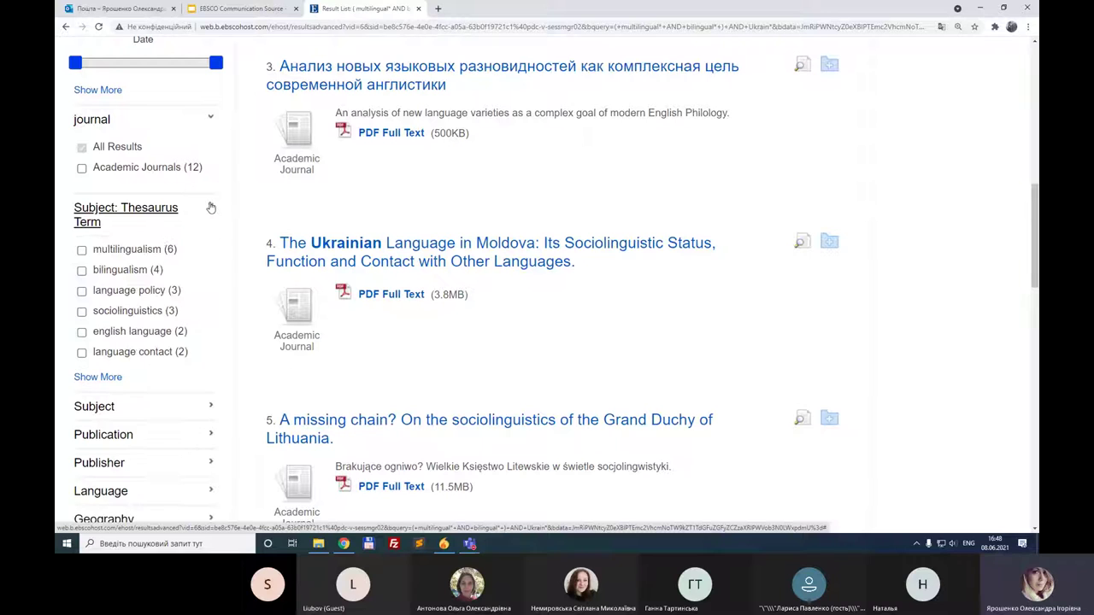
click(91, 375)
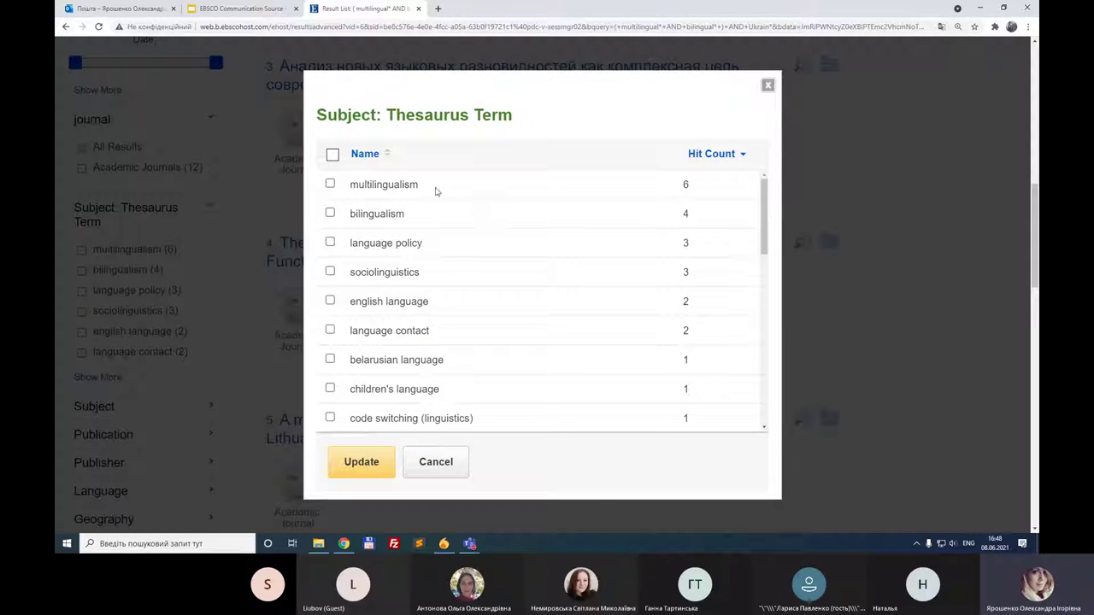
scroll(405, 293, down, 3)
scroll(405, 293, up, 3)
drag(352, 244, 424, 246)
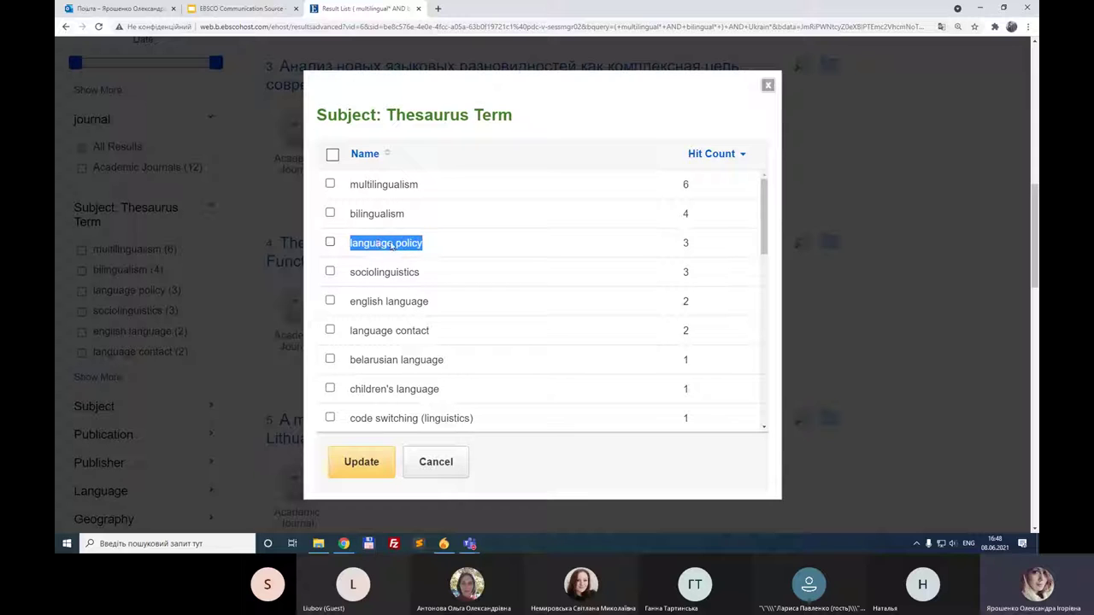
click(686, 243)
double_click(685, 243)
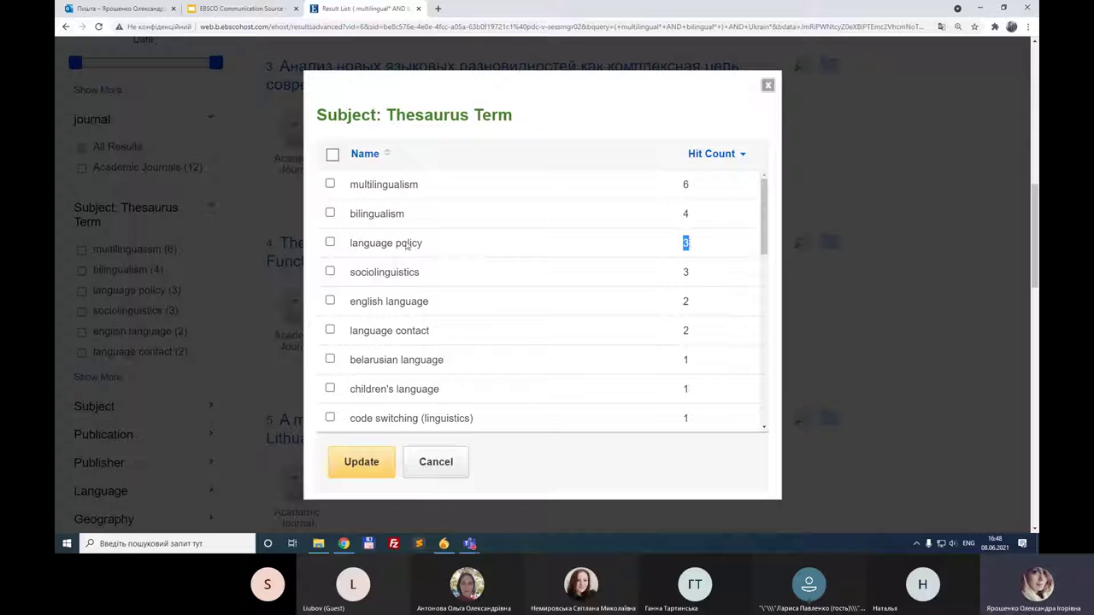
click(352, 275)
click(768, 84)
Expand the Language filter and compare its options with the result list and the search terms
scroll(228, 303, down, 2)
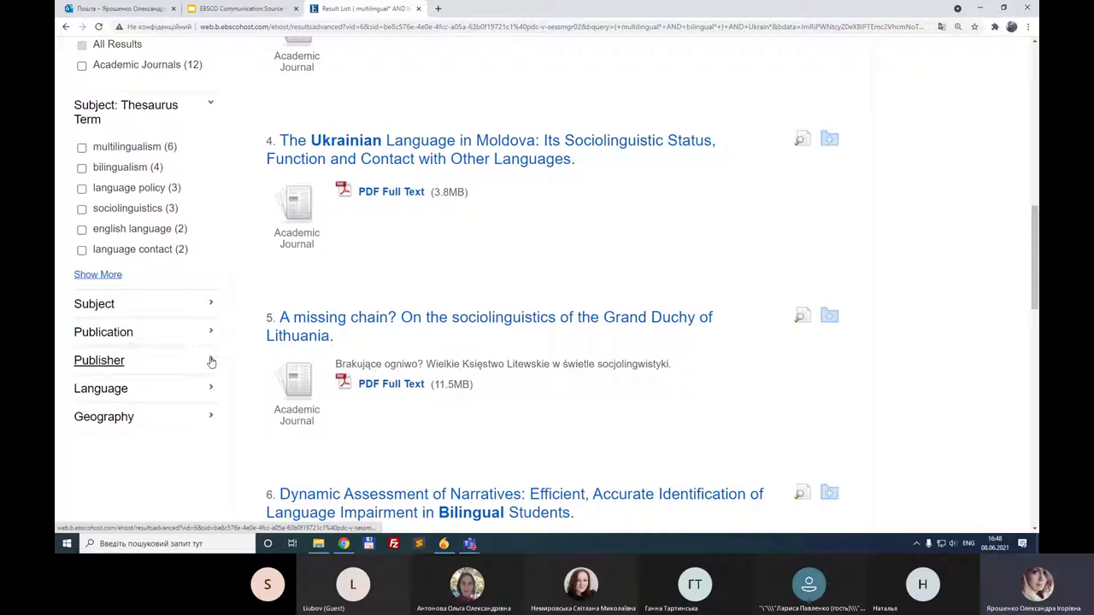
click(212, 392)
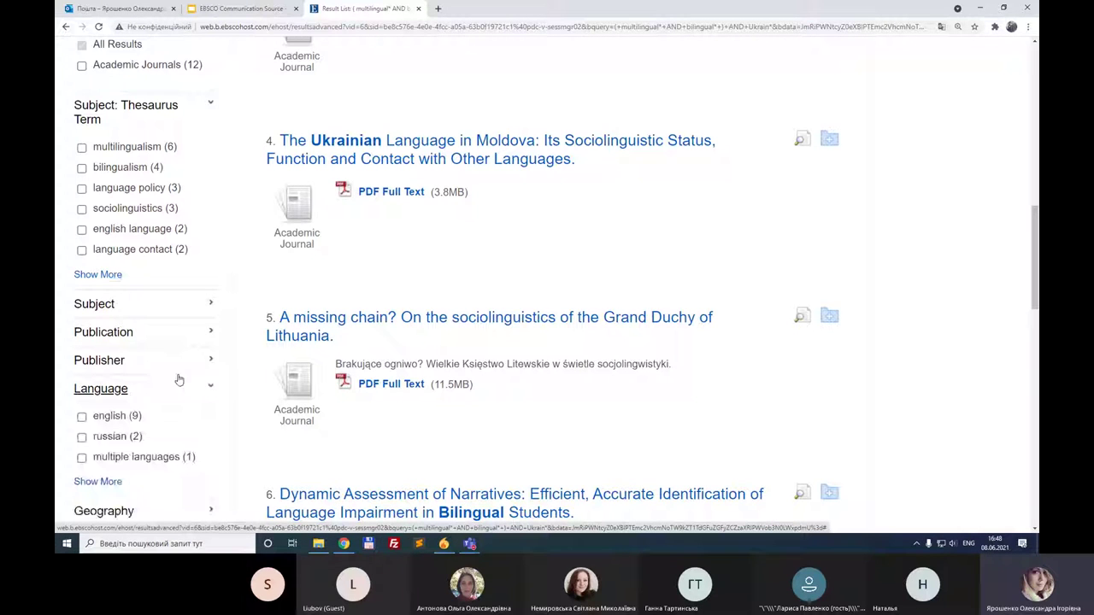
scroll(188, 369, down, 2)
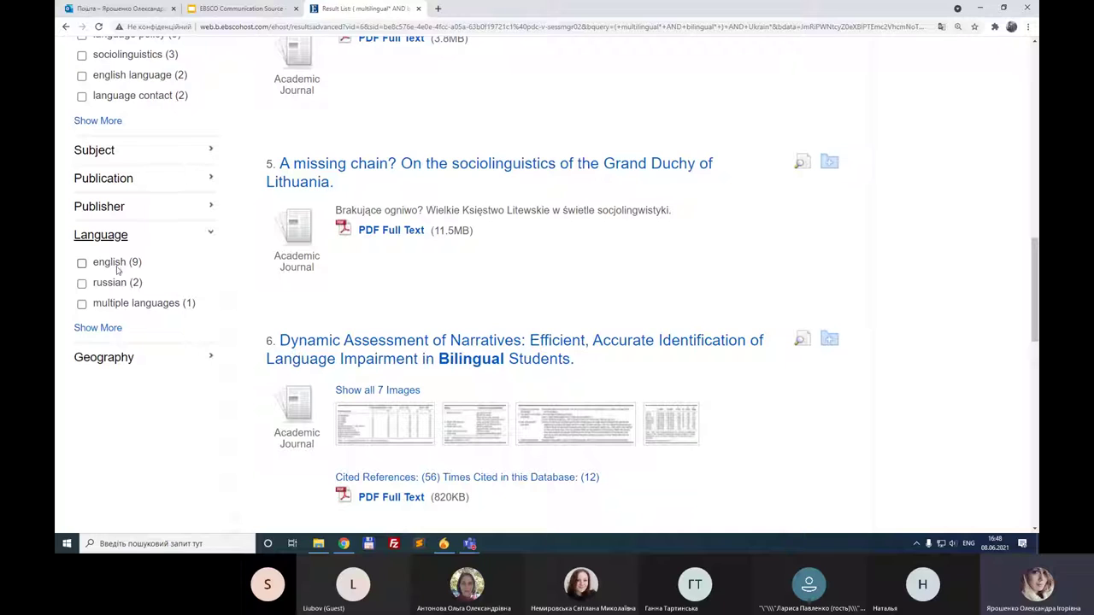
scroll(307, 257, up, 10)
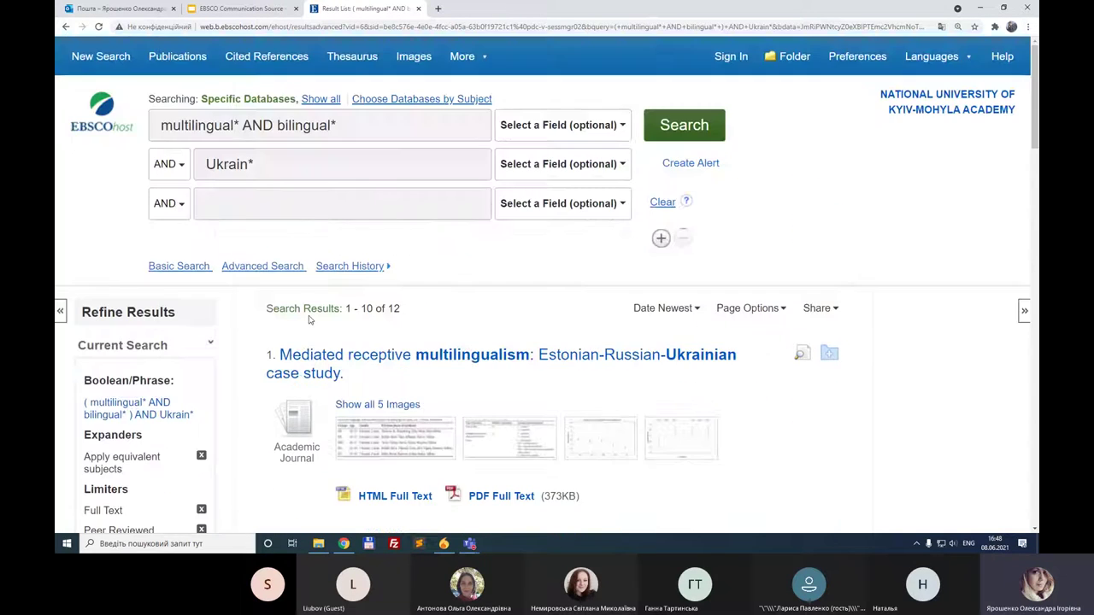
scroll(310, 322, down, 10)
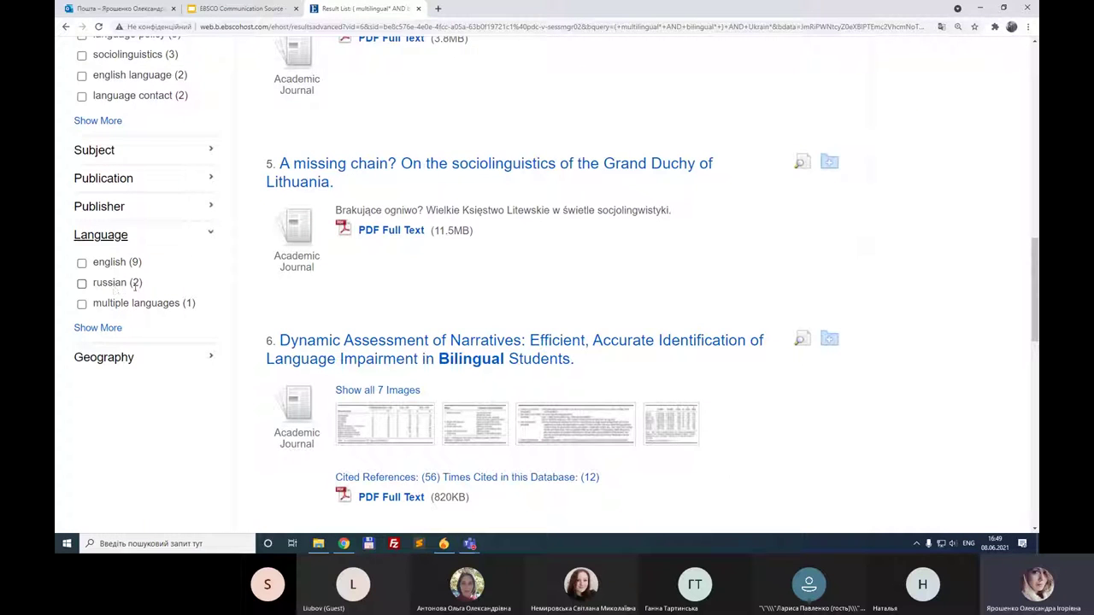
scroll(320, 392, up, 15)
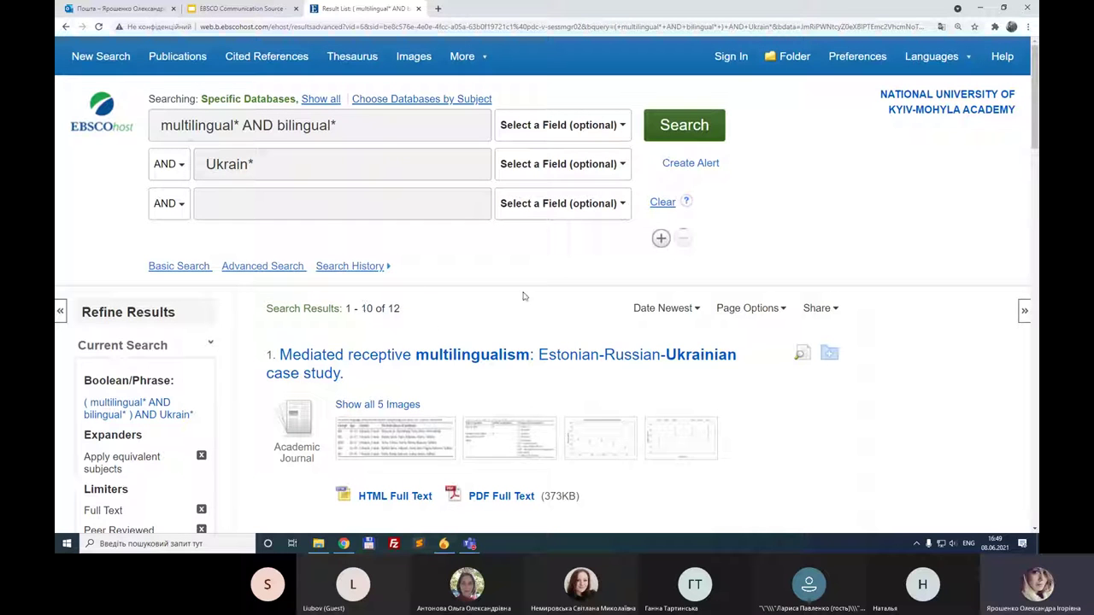
scroll(259, 339, down, 10)
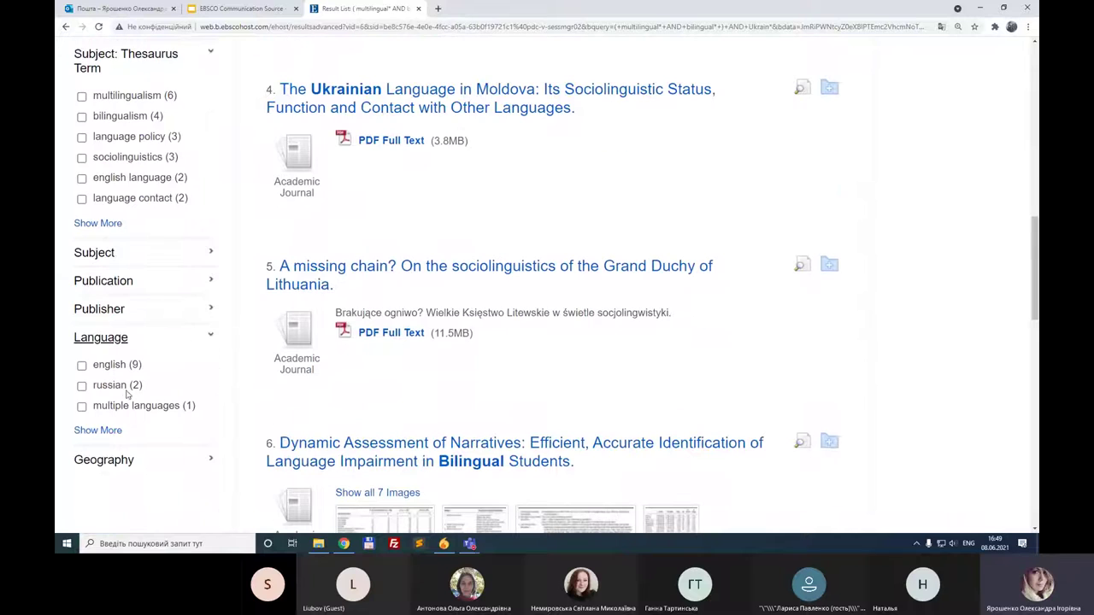
scroll(205, 377, up, 10)
click(378, 125)
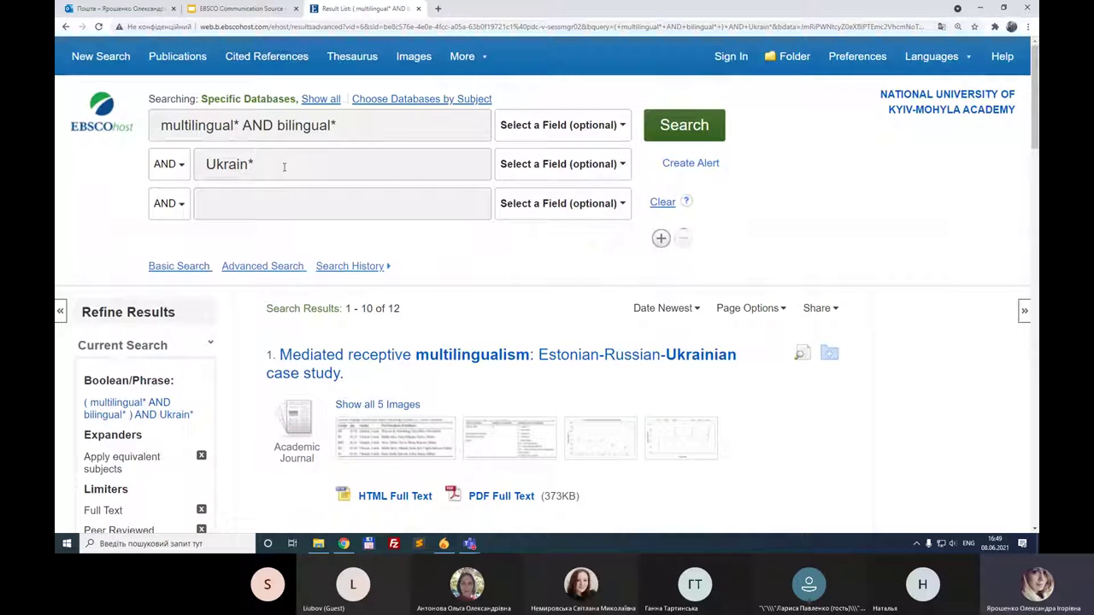
Expand the Geography filter, view its full list of places, and close it without selecting any
scroll(257, 368, down, 5)
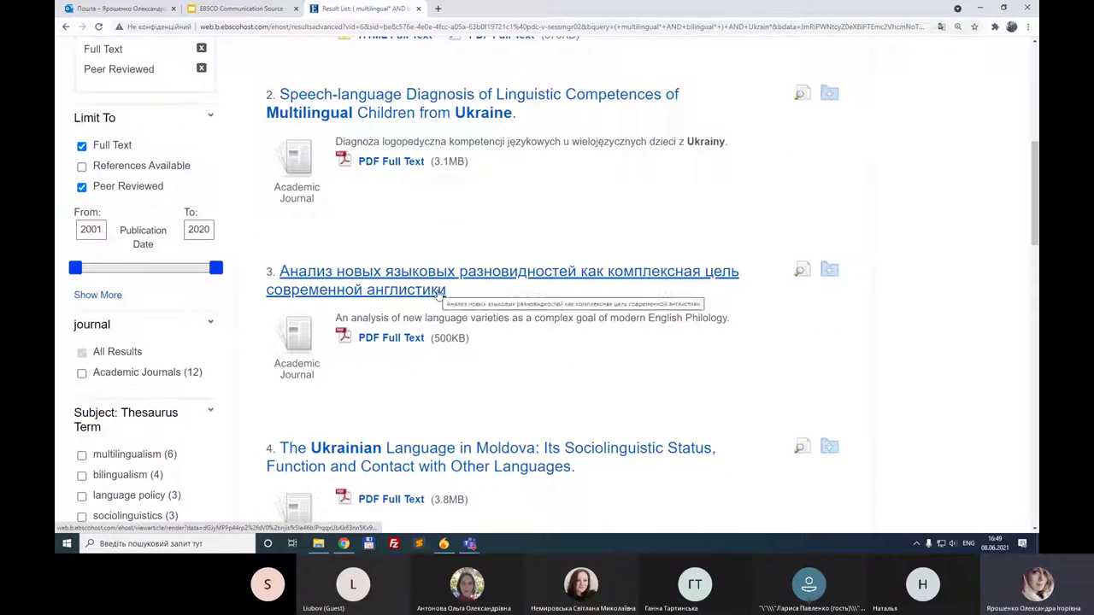
scroll(342, 308, up, 2)
scroll(256, 319, down, 5)
scroll(238, 328, down, 2)
click(211, 361)
scroll(220, 369, down, 1)
click(93, 406)
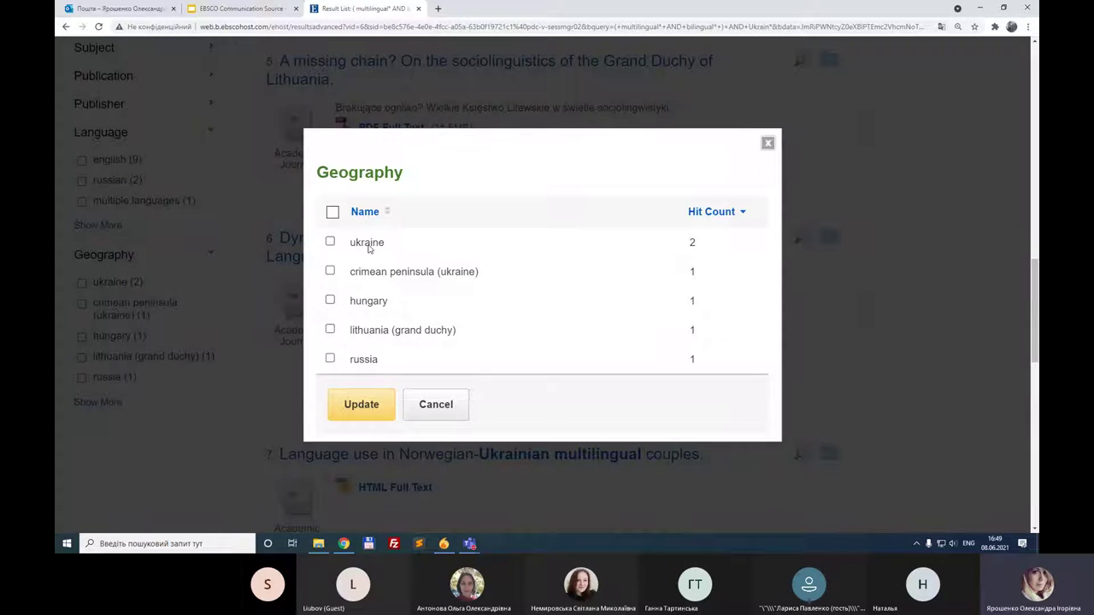
click(767, 143)
Add the first six articles in the search results to the folder
scroll(647, 322, up, 10)
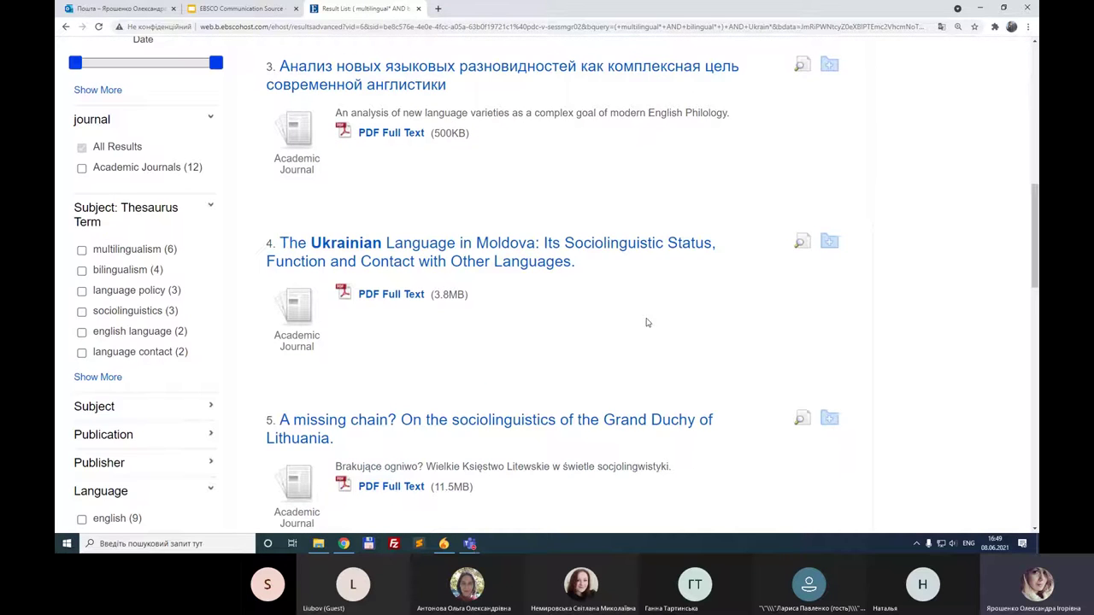
scroll(647, 322, up, 3)
scroll(444, 256, down, 1)
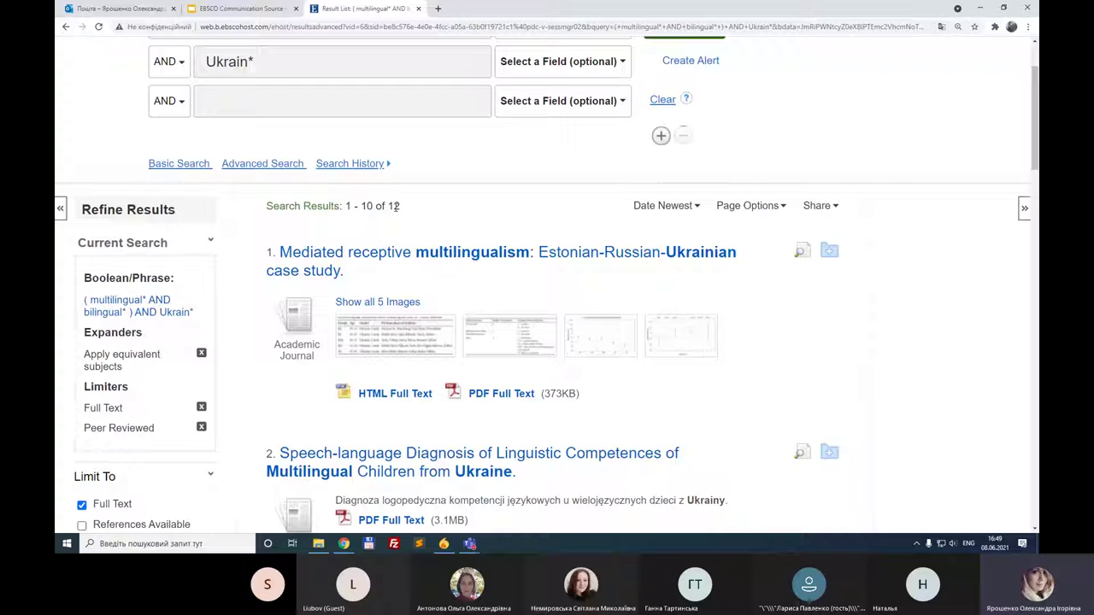
scroll(955, 322, up, 1)
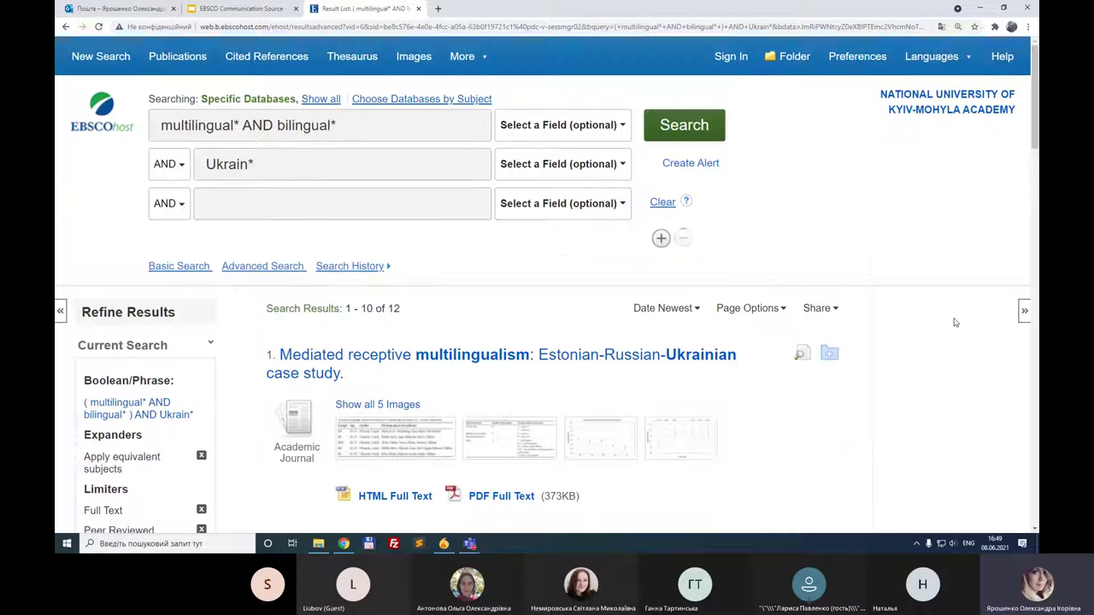
click(830, 356)
scroll(831, 360, down, 2)
click(832, 357)
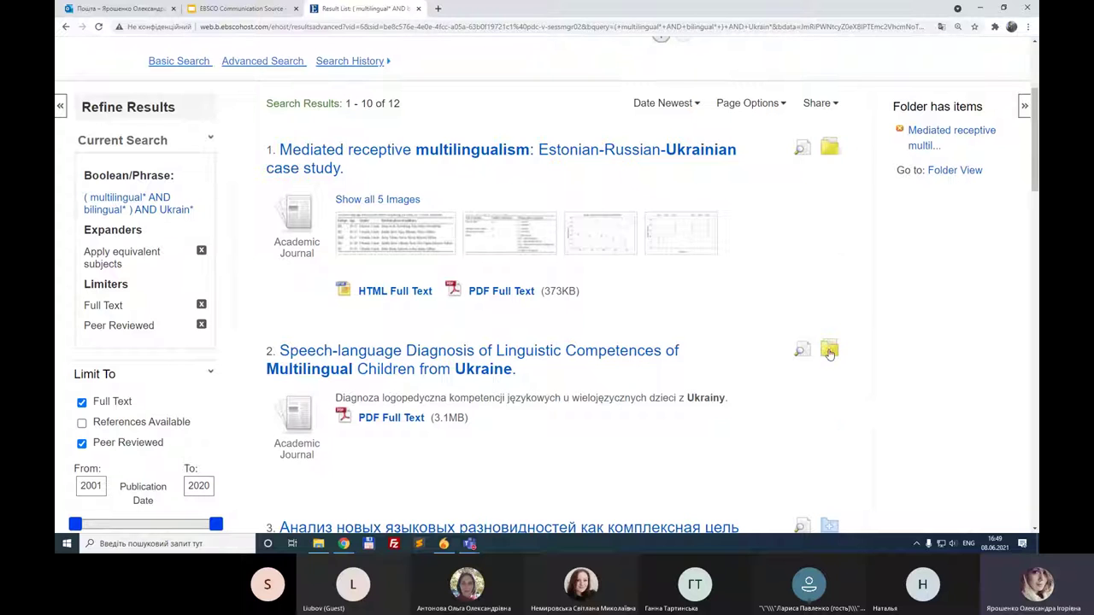
scroll(831, 342, down, 3)
click(830, 272)
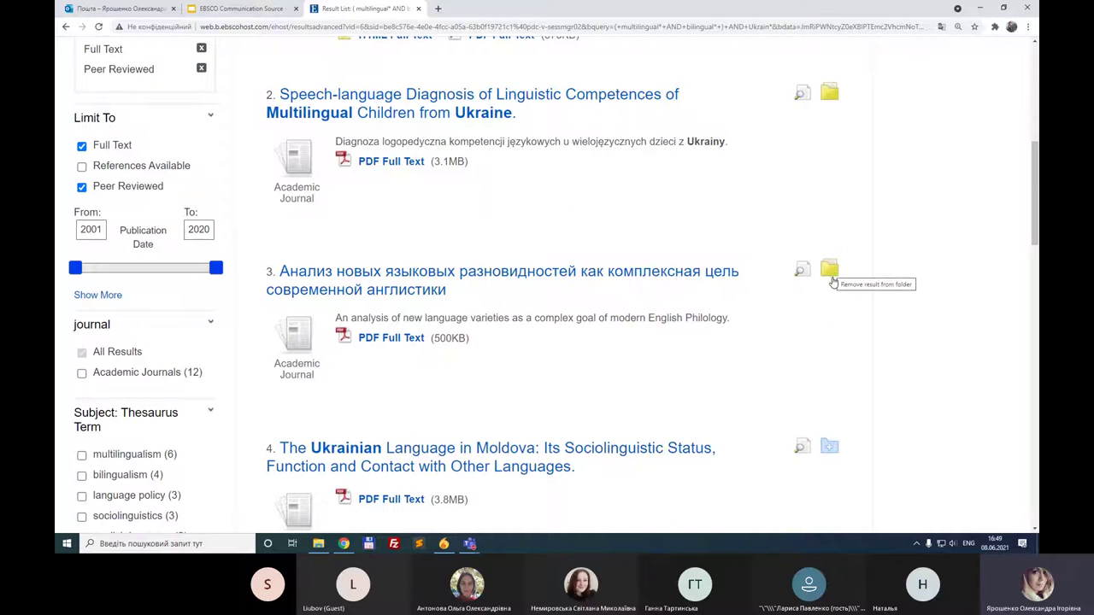
scroll(830, 290, down, 2)
click(829, 294)
scroll(827, 303, down, 1)
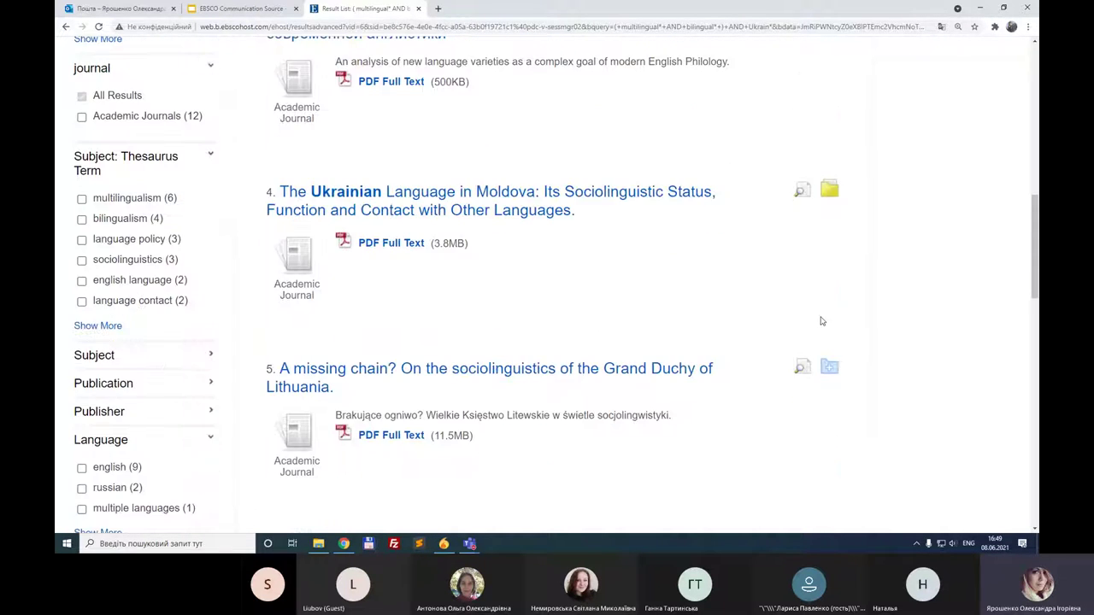
click(829, 368)
scroll(795, 386, down, 2)
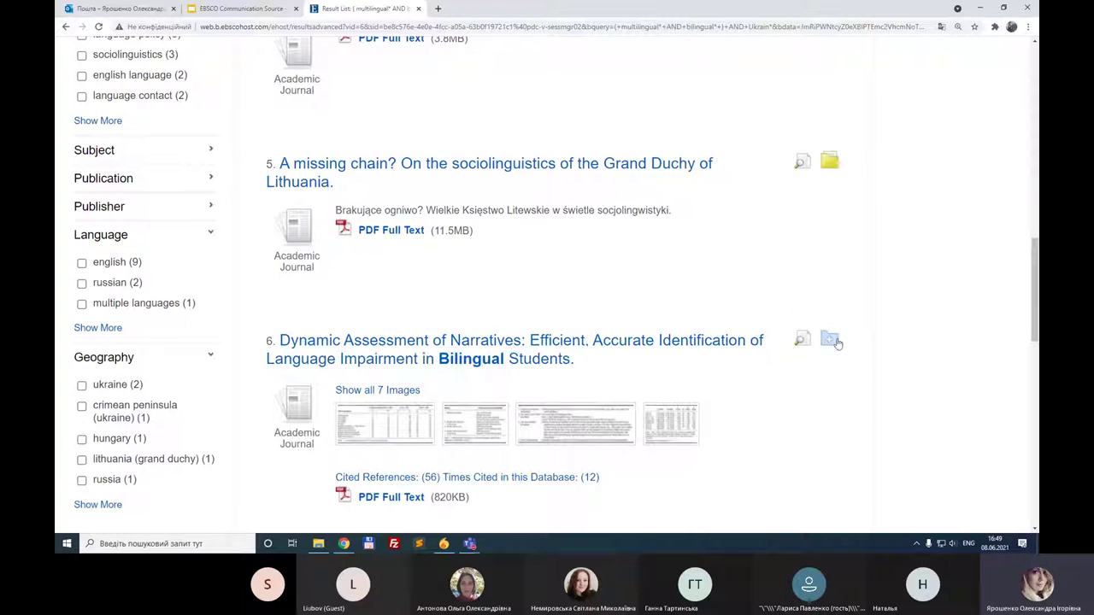
click(829, 341)
Open the folder and review the list of saved articles
scroll(867, 391, up, 6)
scroll(866, 392, up, 4)
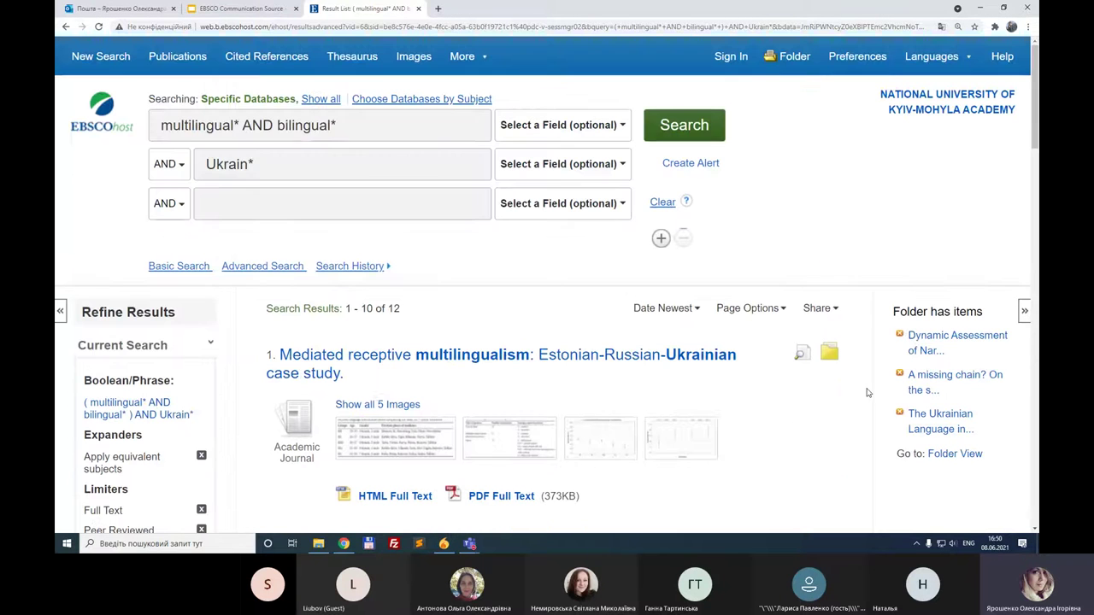
click(790, 60)
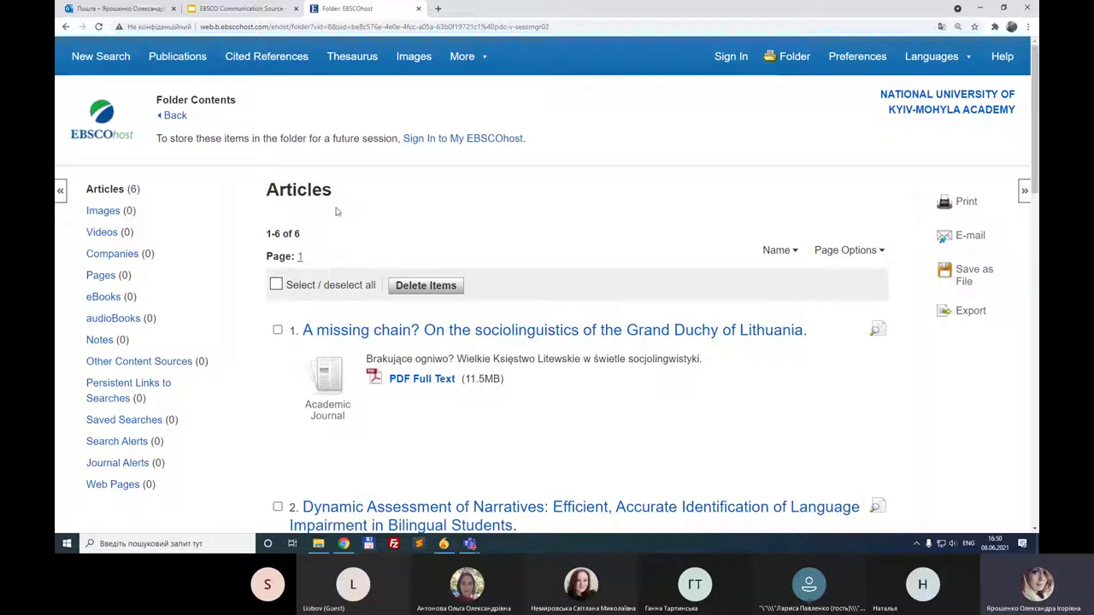
drag(268, 232, 305, 235)
scroll(280, 369, down, 3)
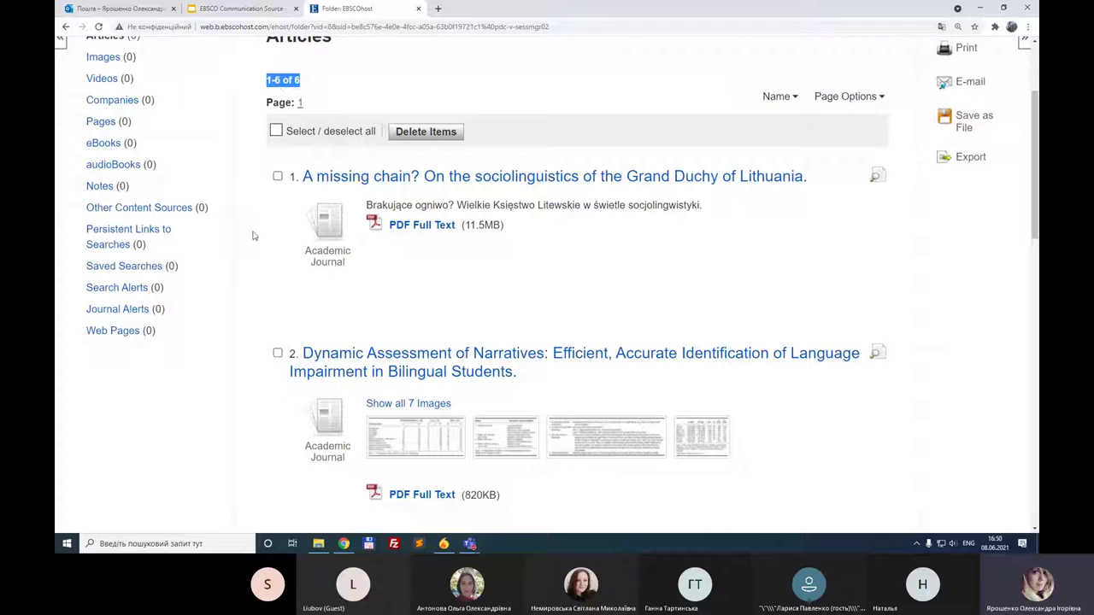
scroll(253, 235, up, 3)
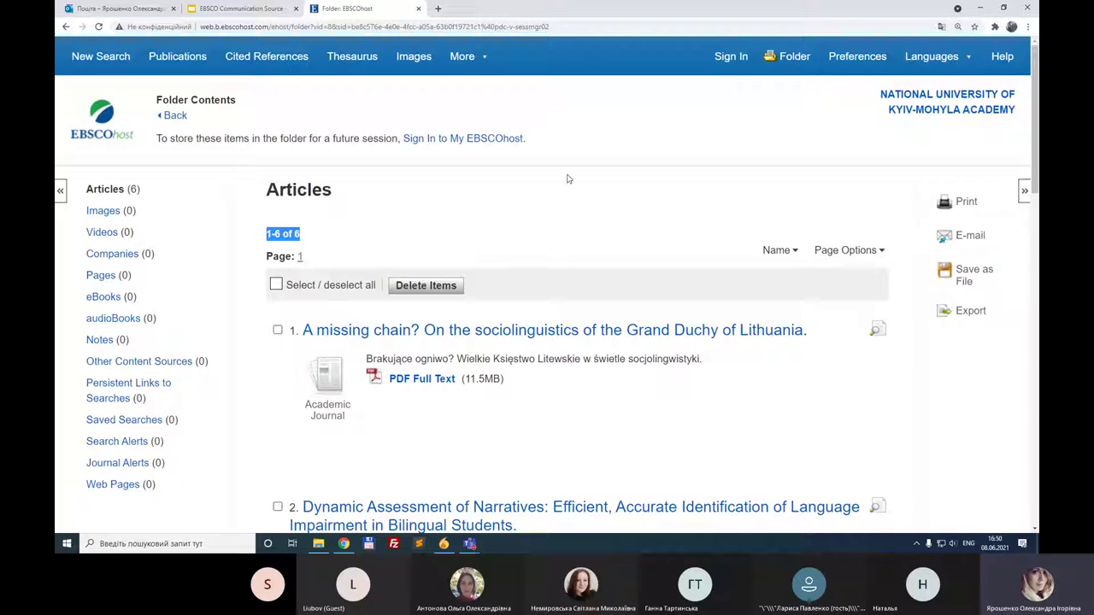
click(295, 193)
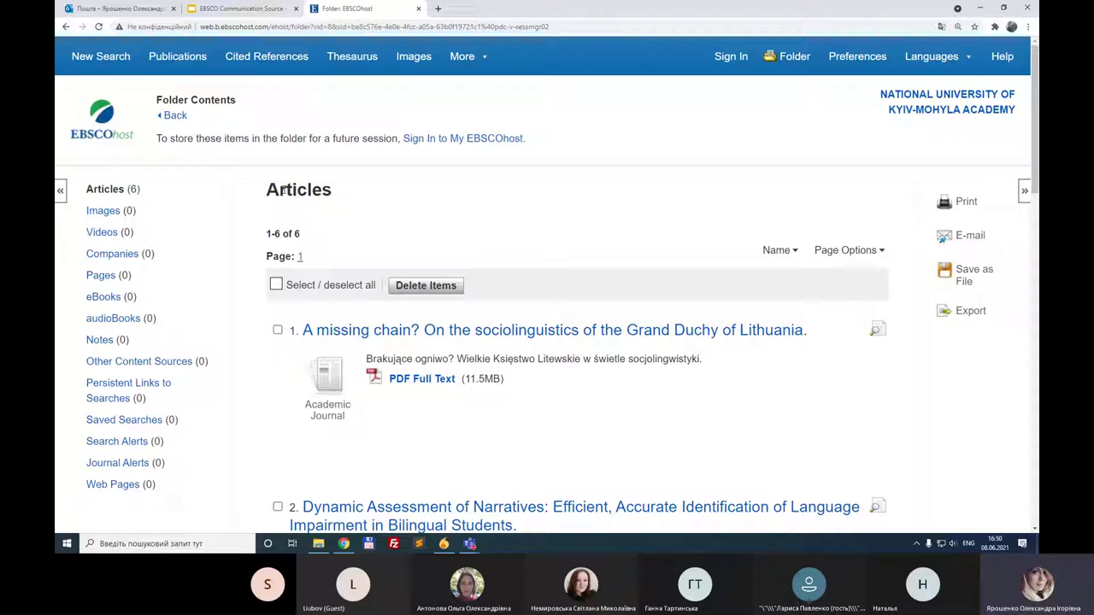
Look over the folder page's article list from first to last item, its content categories and the interface language options
drag(268, 190, 335, 199)
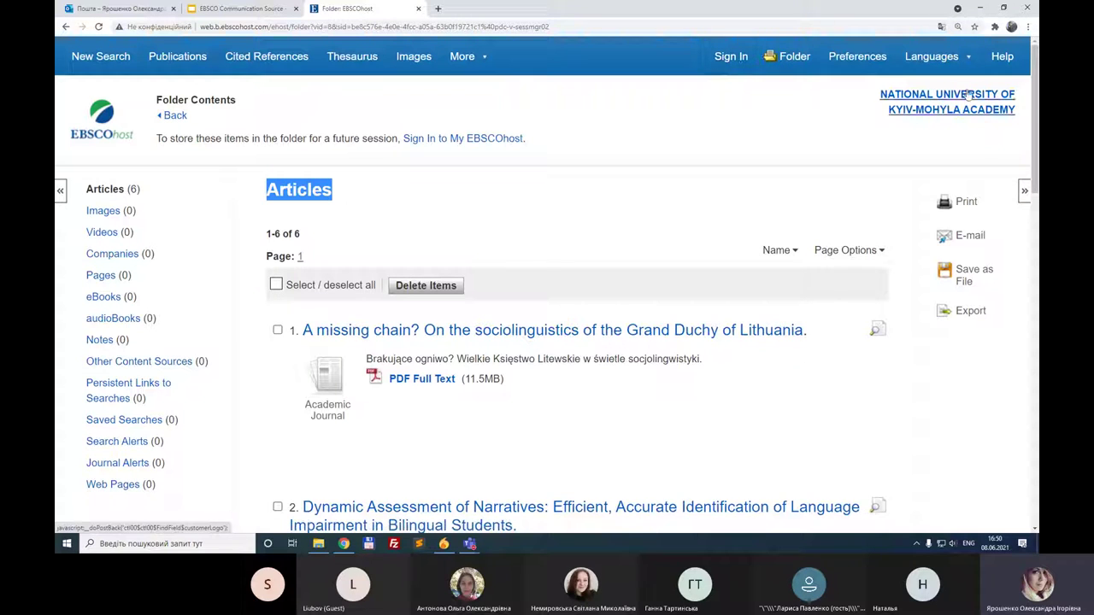
click(931, 57)
click(549, 184)
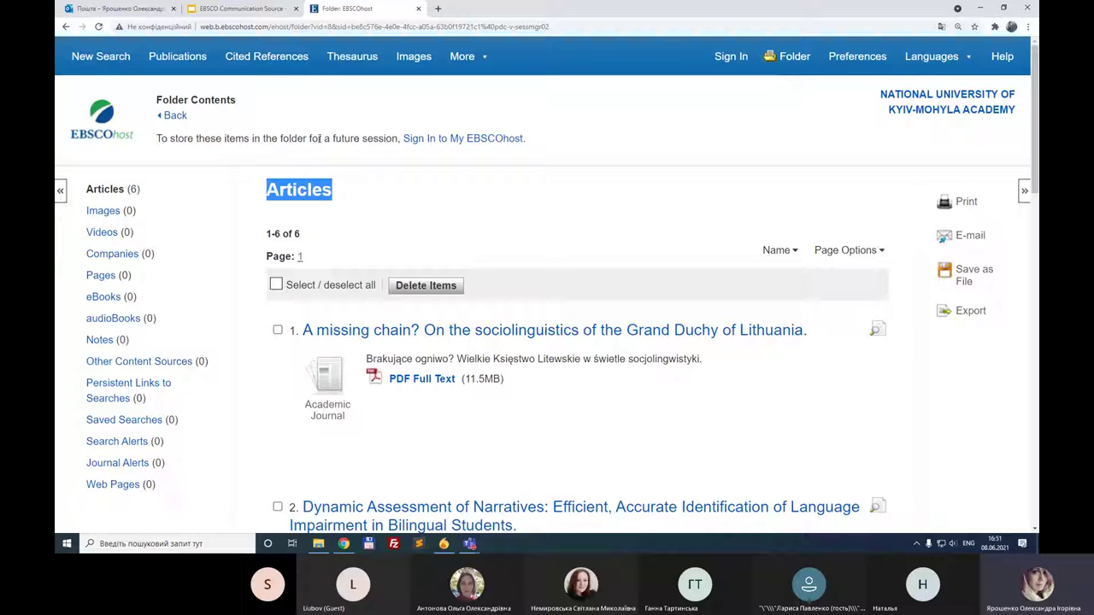
scroll(238, 247, down, 6)
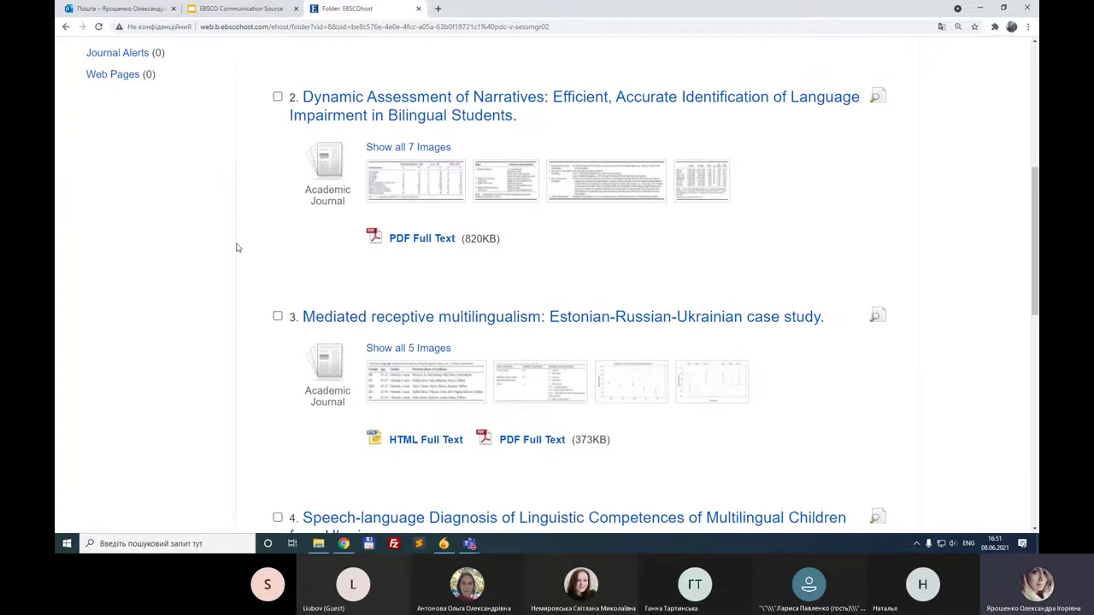
scroll(238, 247, down, 4)
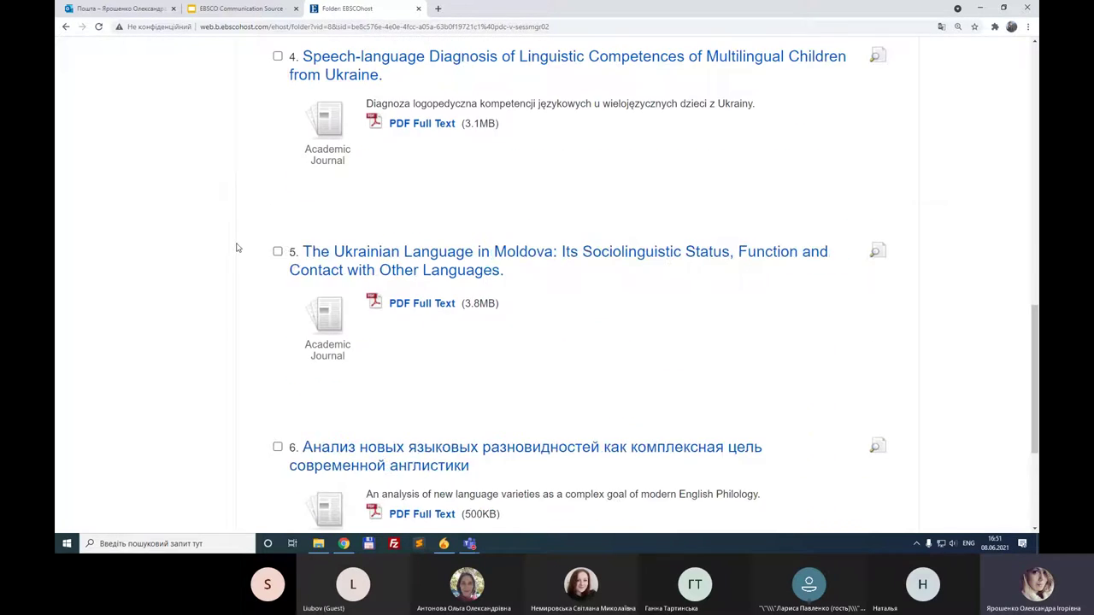
scroll(238, 247, up, 7)
scroll(237, 247, up, 1)
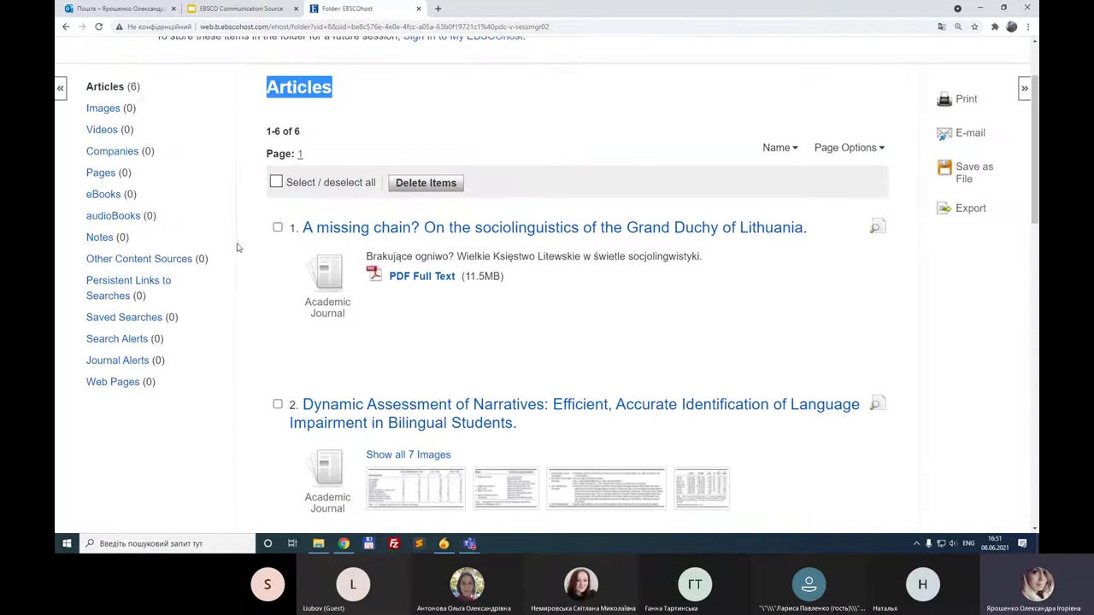
scroll(243, 156, up, 1)
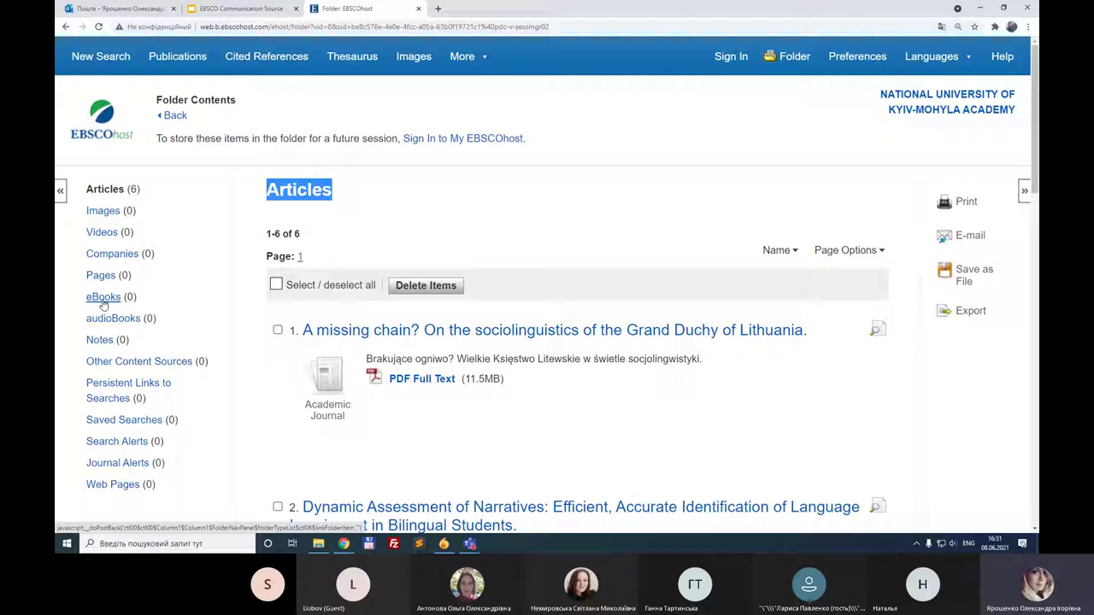
scroll(546, 222, down, 1)
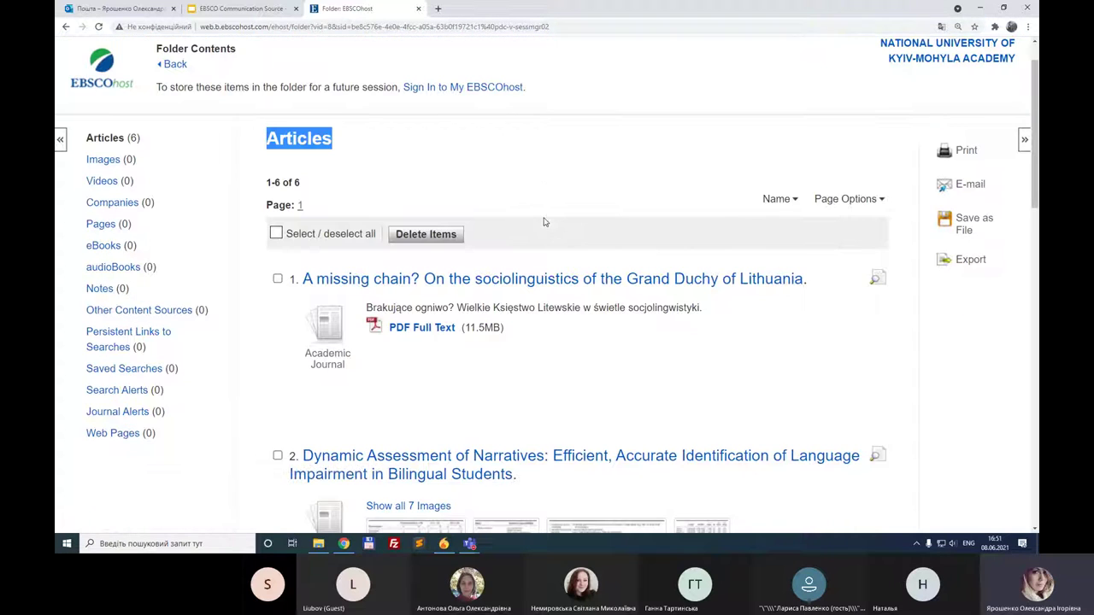
scroll(543, 223, down, 10)
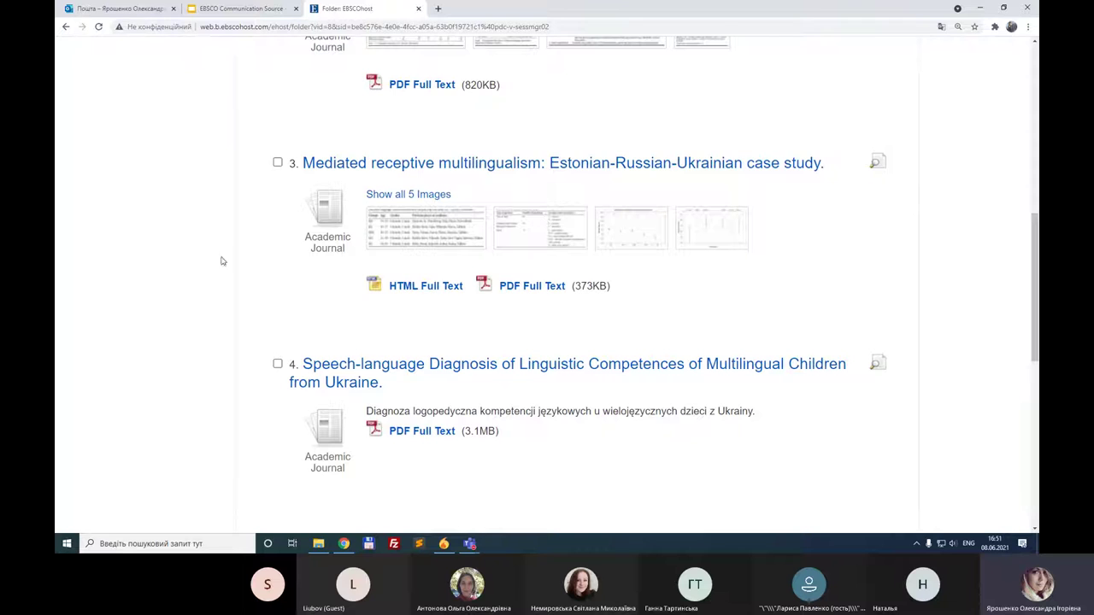
scroll(217, 262, down, 10)
scroll(218, 263, up, 7)
scroll(218, 262, up, 1)
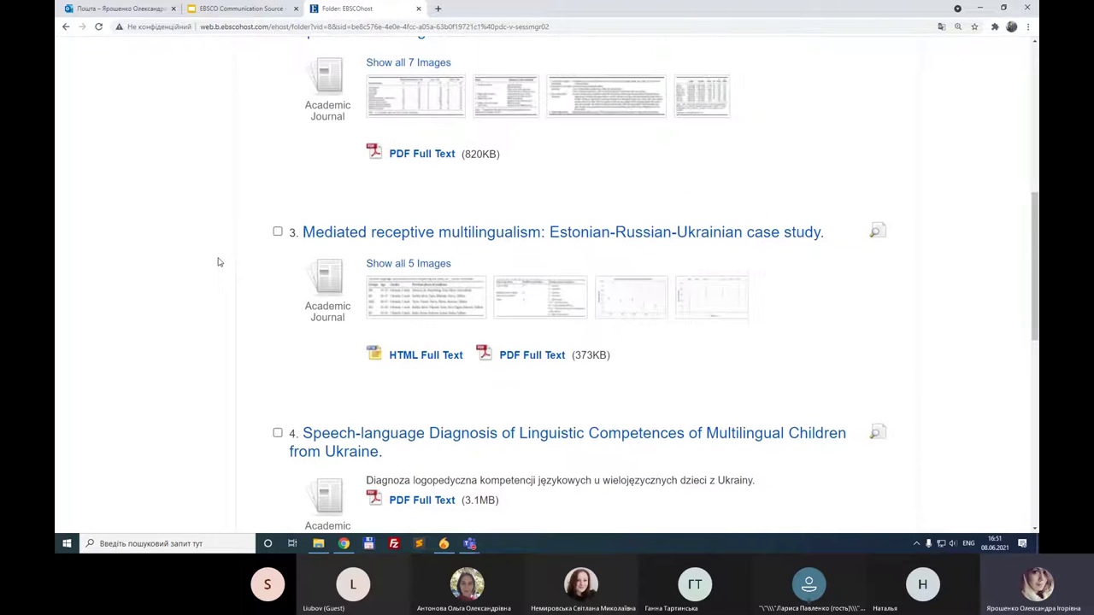
Open the folder article "Mediated receptive multilingualism: Estonian-Russian-Ukrainian case study" and examine the title and source in its detailed record
click(711, 241)
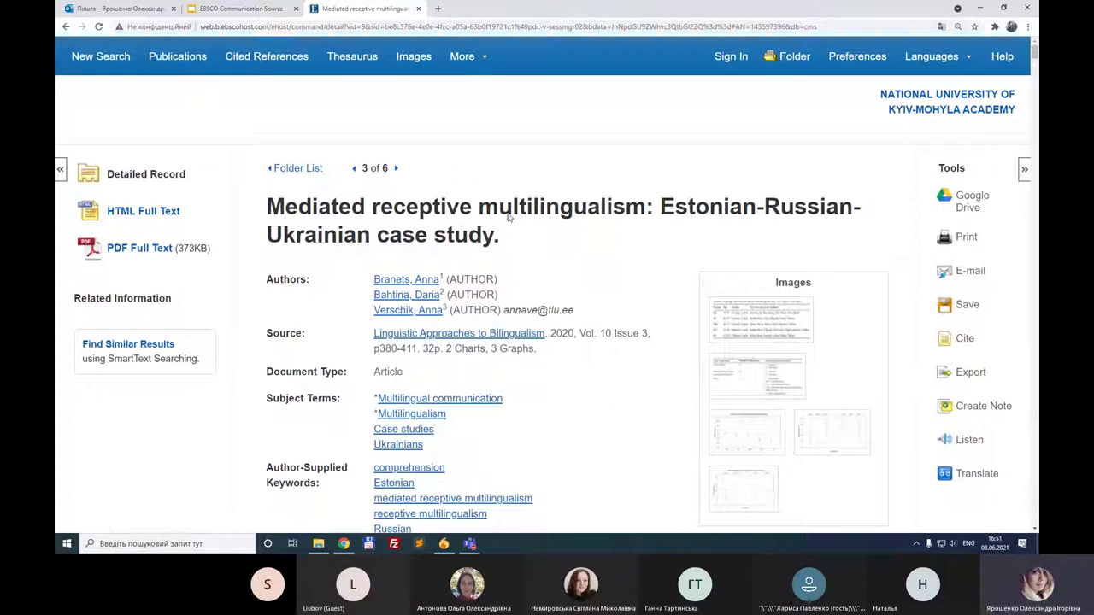
drag(266, 211, 494, 235)
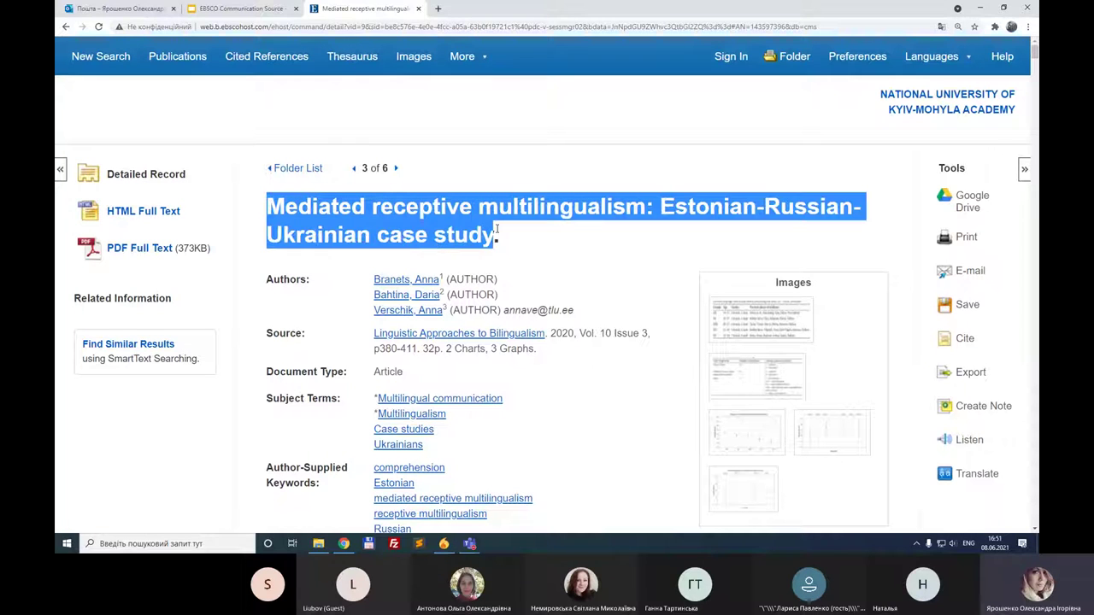
click(635, 242)
drag(268, 207, 493, 229)
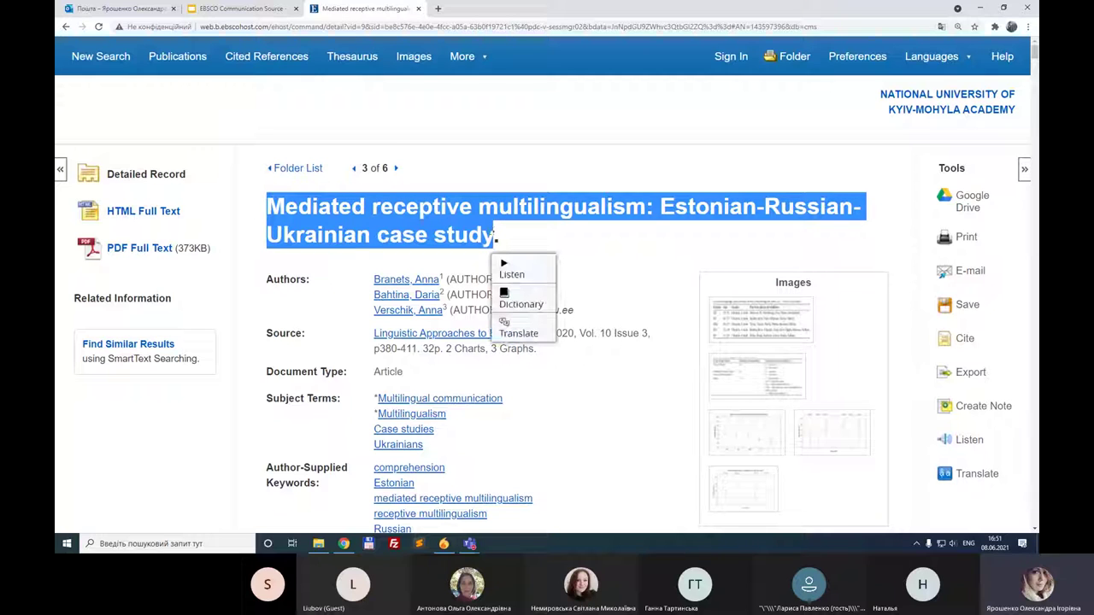
click(534, 243)
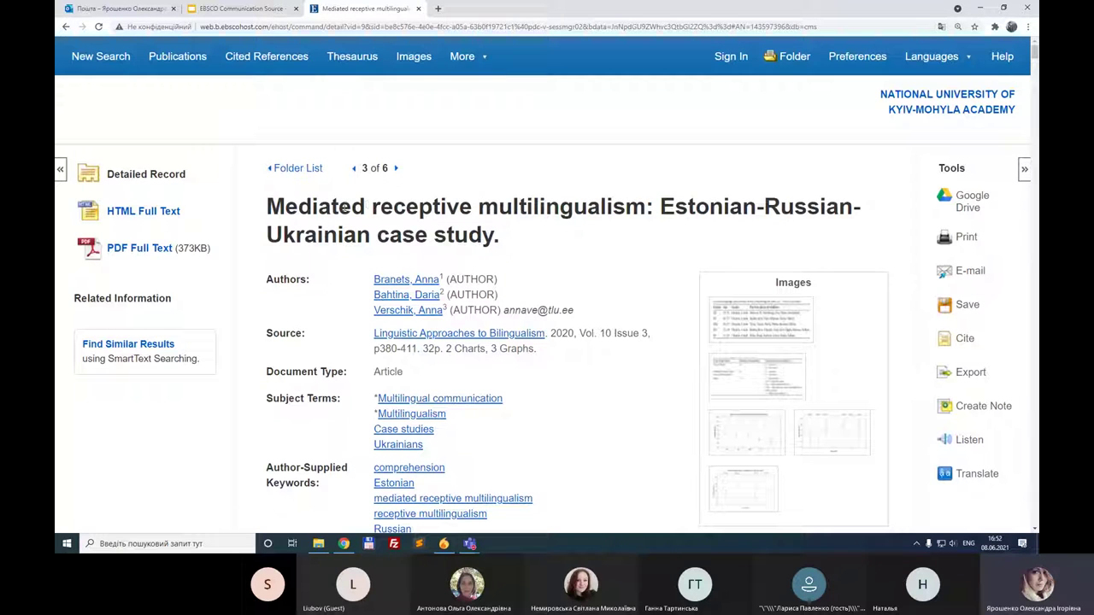
drag(261, 206, 502, 238)
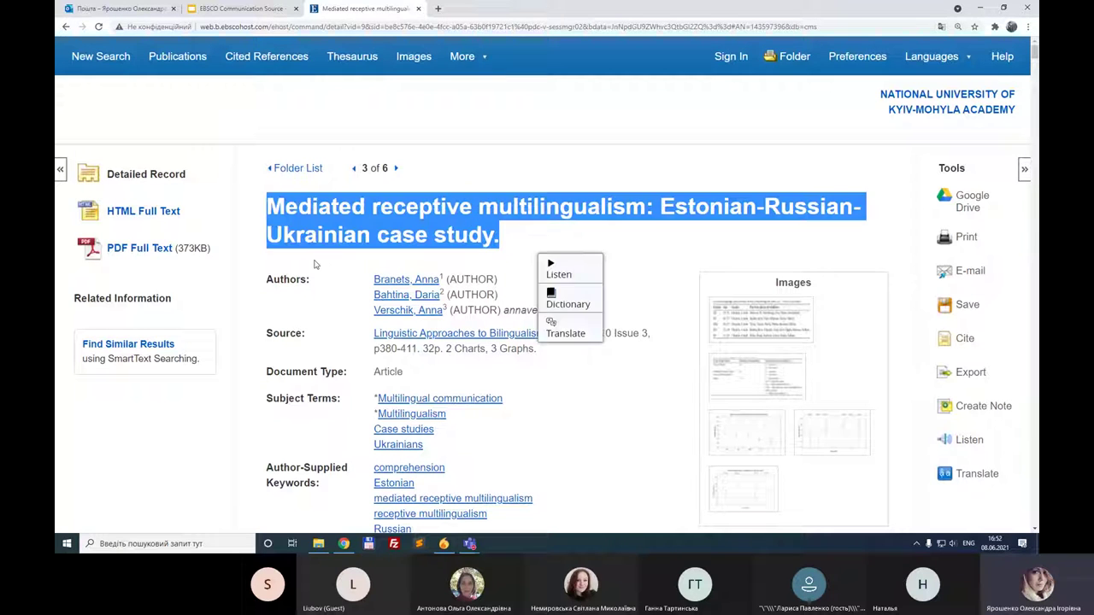
click(267, 280)
scroll(301, 247, down, 1)
drag(265, 231, 603, 255)
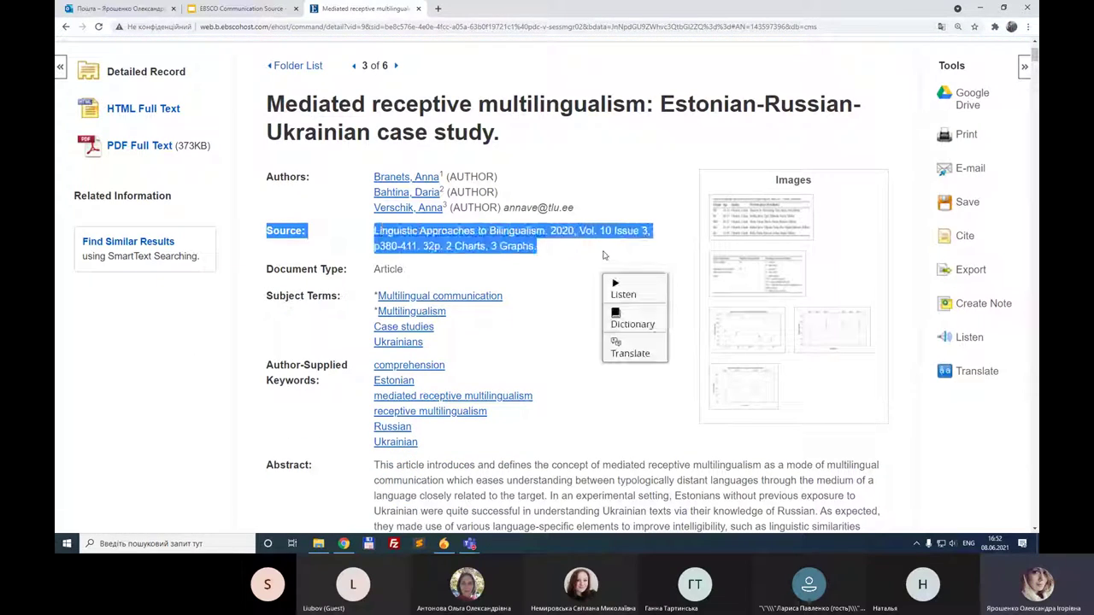
click(572, 254)
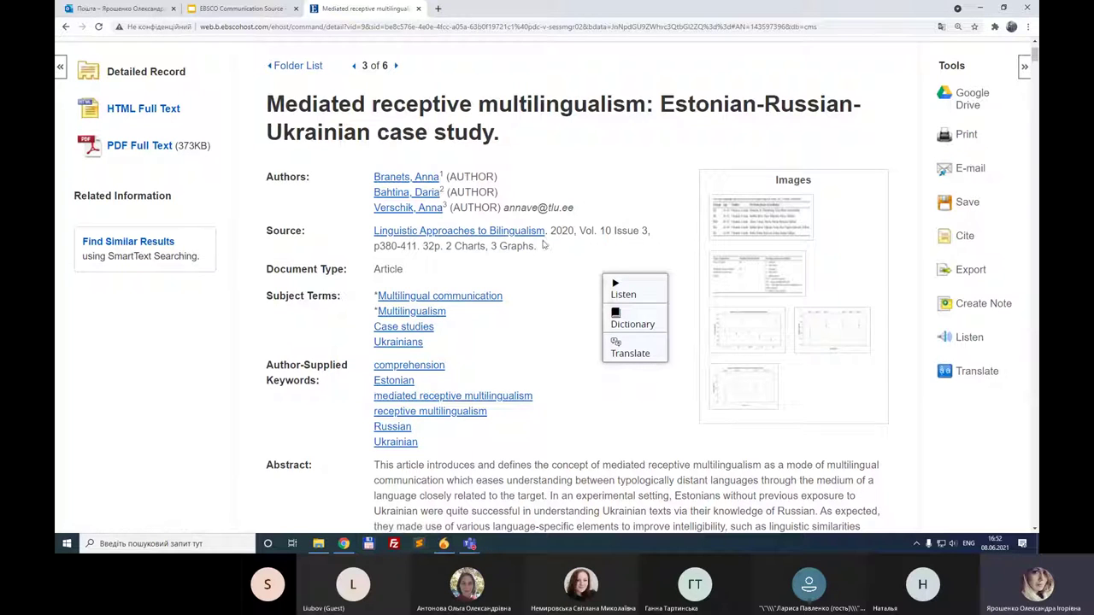
Examine the record's subject terms, author-supplied keywords and abstract, down to the heading of the HTML full text
scroll(288, 270, down, 2)
drag(266, 197, 476, 342)
click(452, 338)
scroll(413, 307, down, 3)
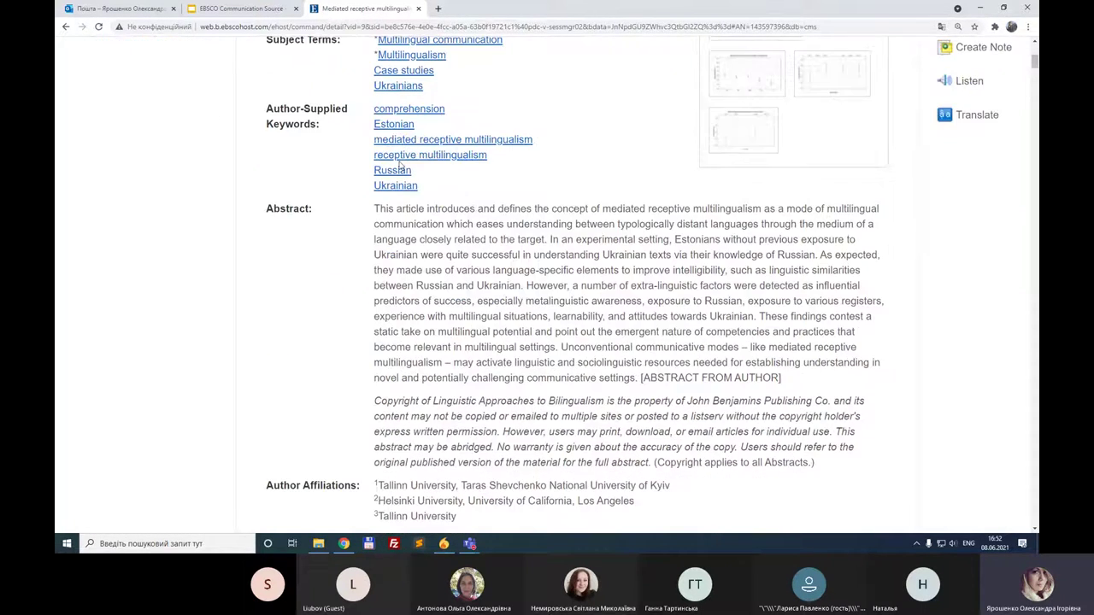
drag(267, 216, 798, 389)
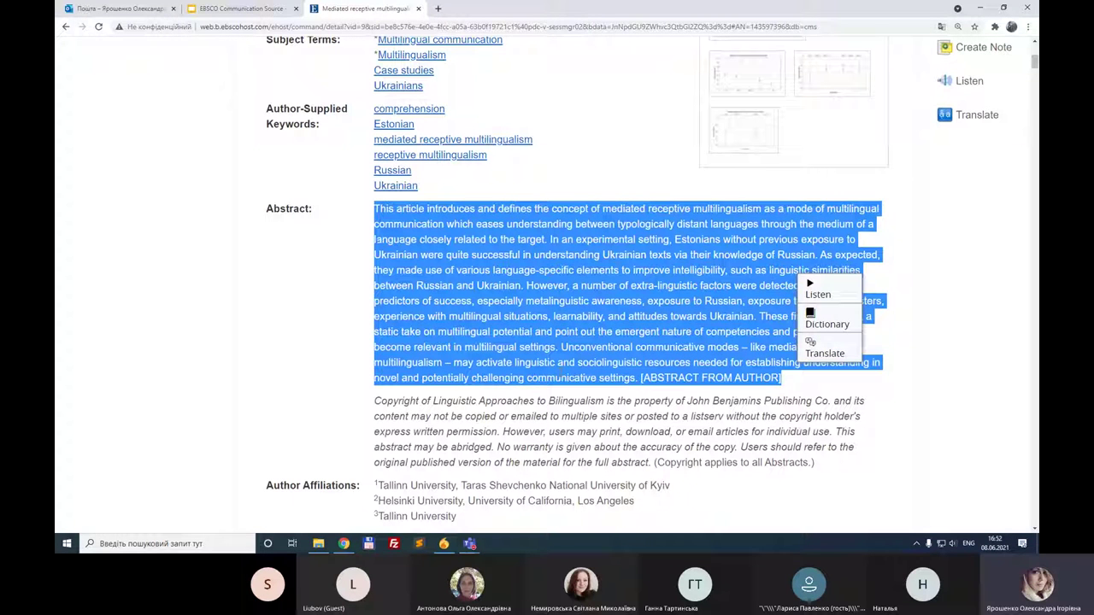
scroll(258, 308, down, 3)
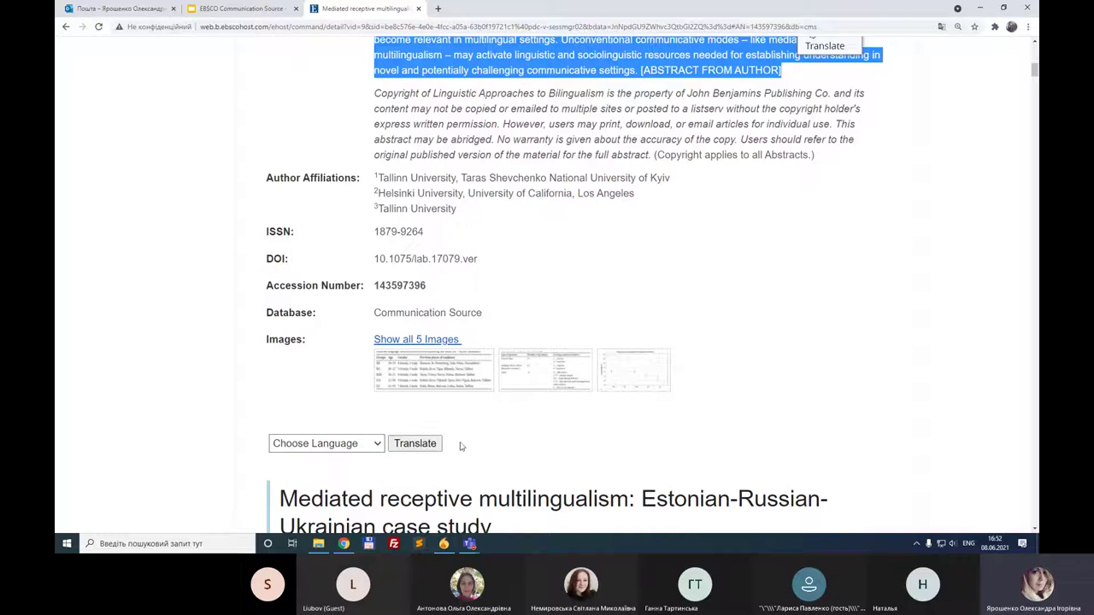
scroll(271, 236, down, 4)
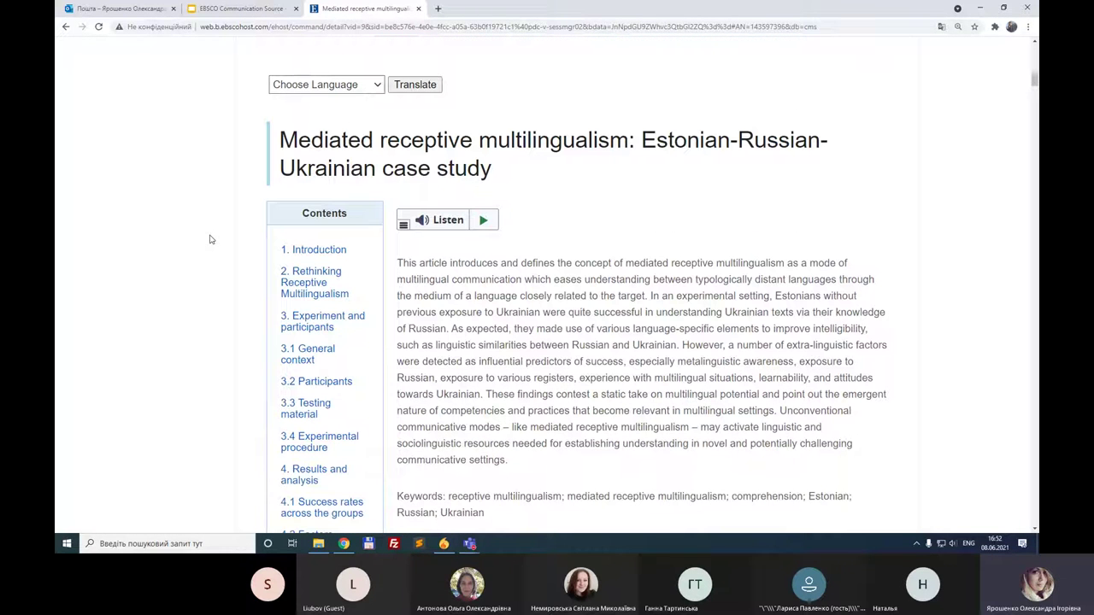
drag(499, 170, 280, 141)
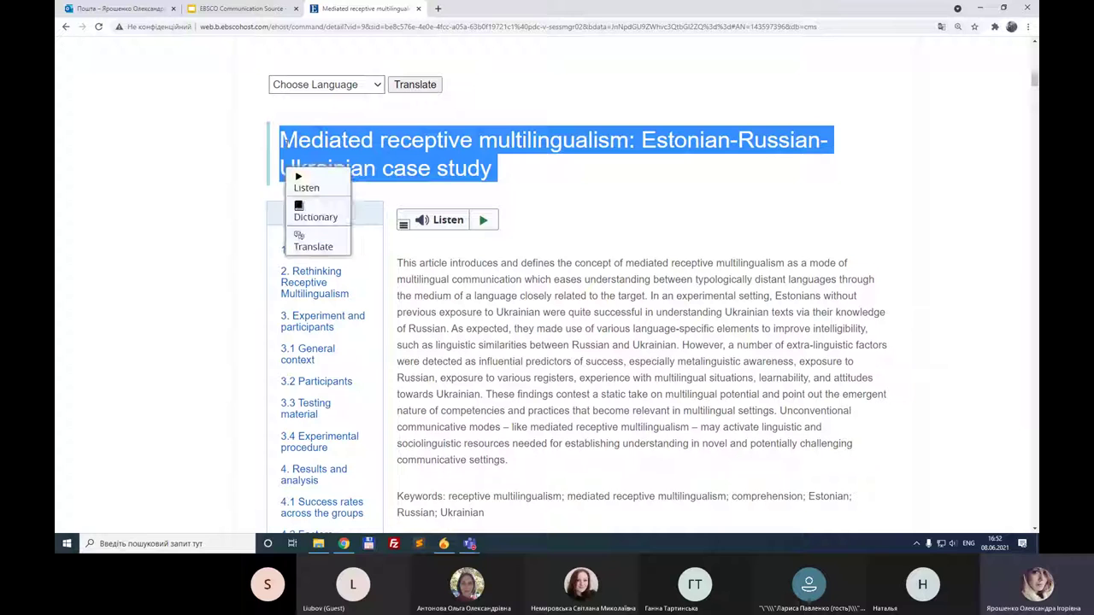
click(567, 176)
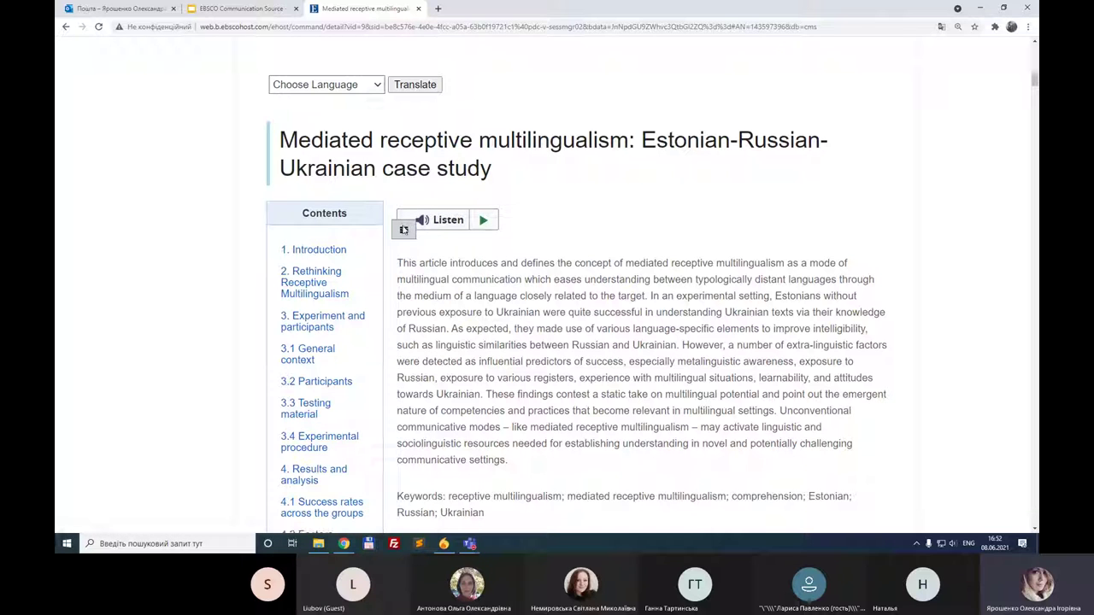
Select the American English - Male 1 voice for the full-text reader and play the article aloud
click(405, 228)
click(443, 258)
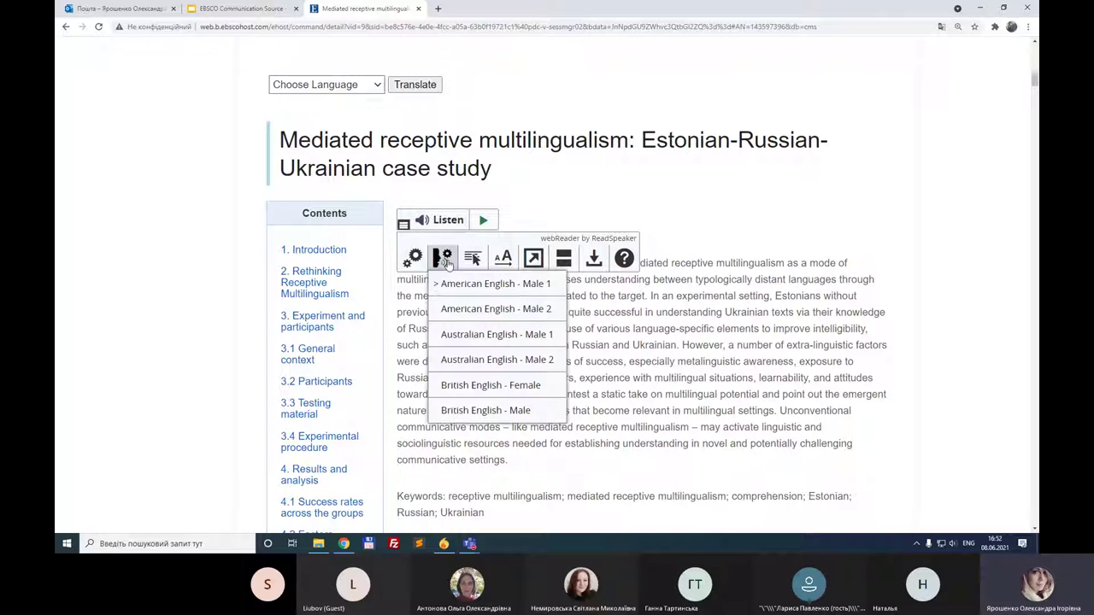
click(444, 262)
click(437, 261)
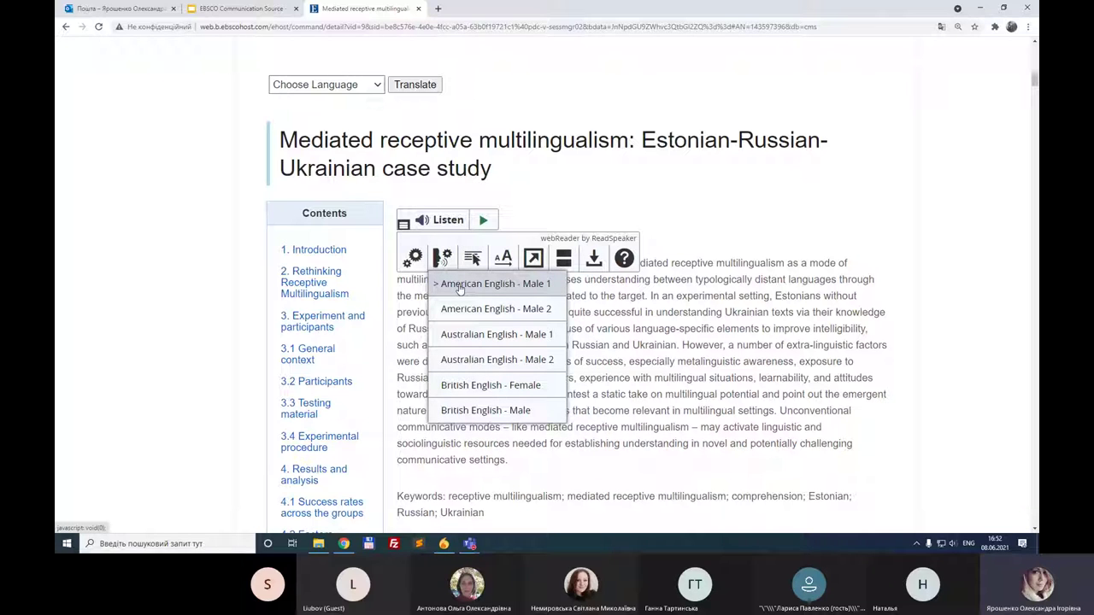
click(528, 286)
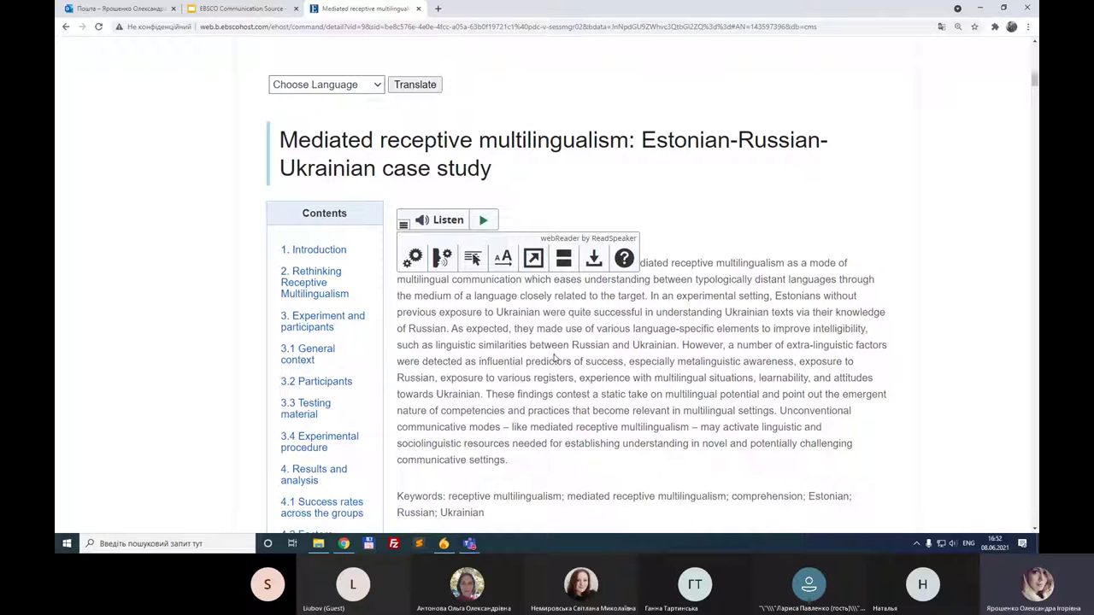
click(483, 222)
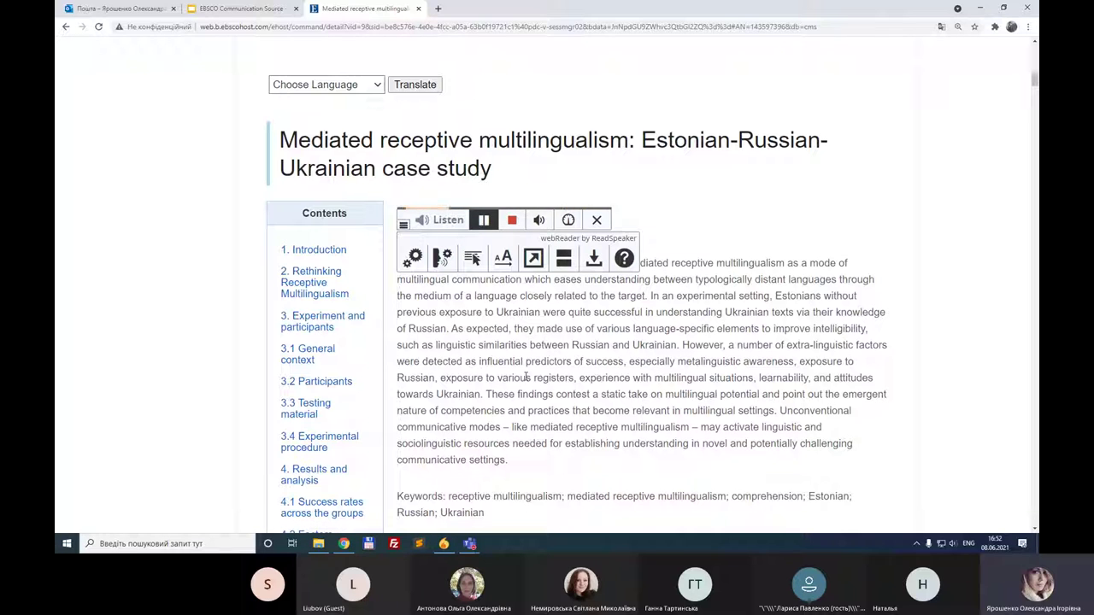
scroll(526, 377, up, 1)
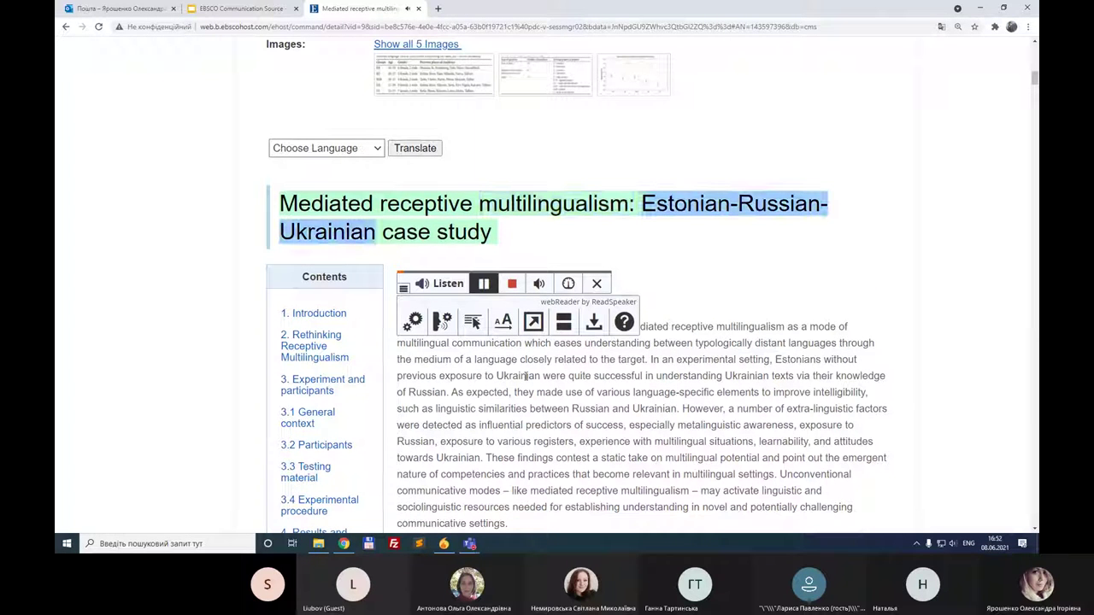
Switch the reader's voice to British English - Female, play the article aloud, and close the player
click(405, 291)
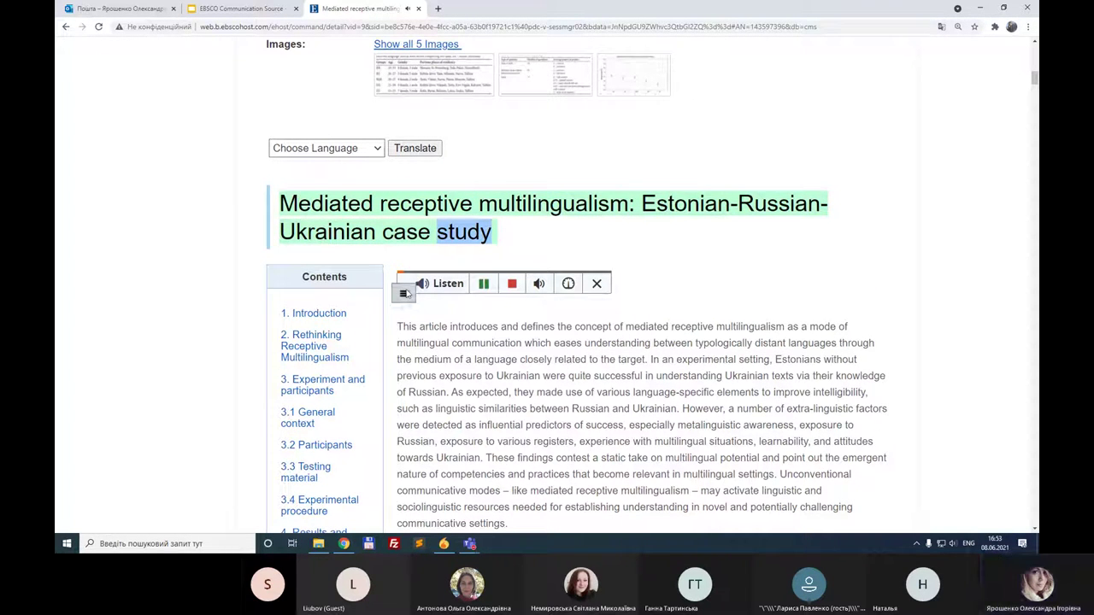
click(404, 293)
click(441, 322)
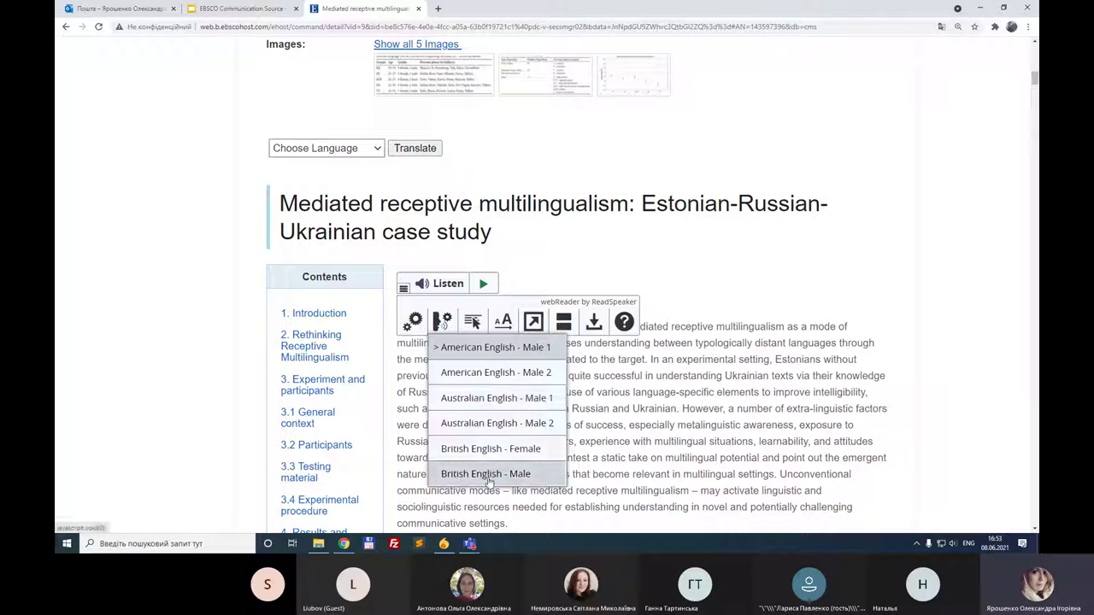
click(504, 449)
click(483, 283)
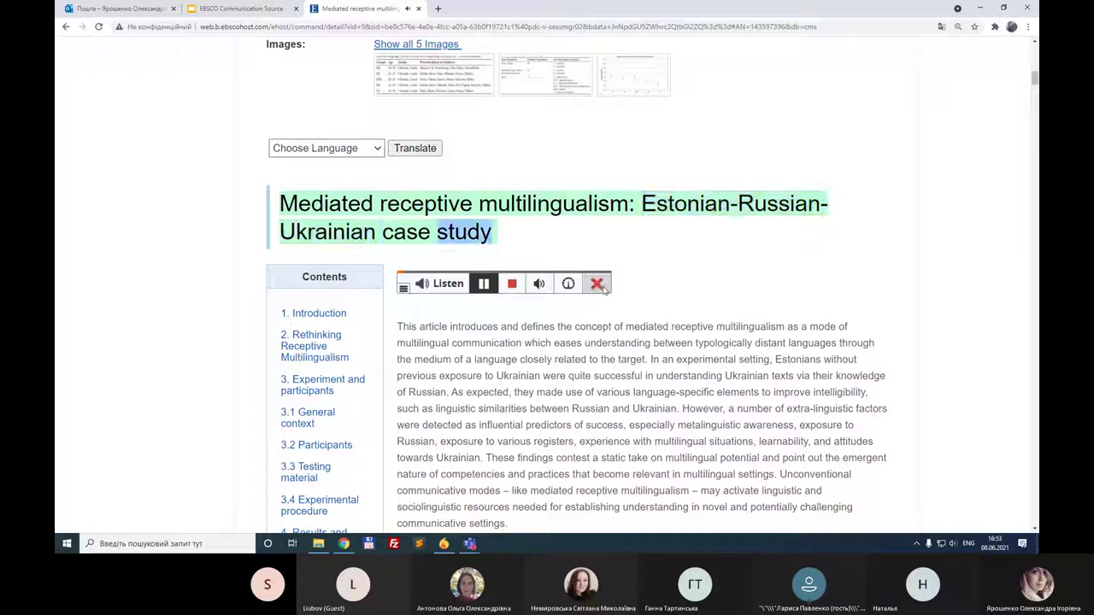
scroll(596, 283, down, 1)
click(598, 254)
Translate the article's full text into Ukrainian (Українська) and view the translated version
scroll(453, 352, up, 3)
scroll(117, 325, down, 7)
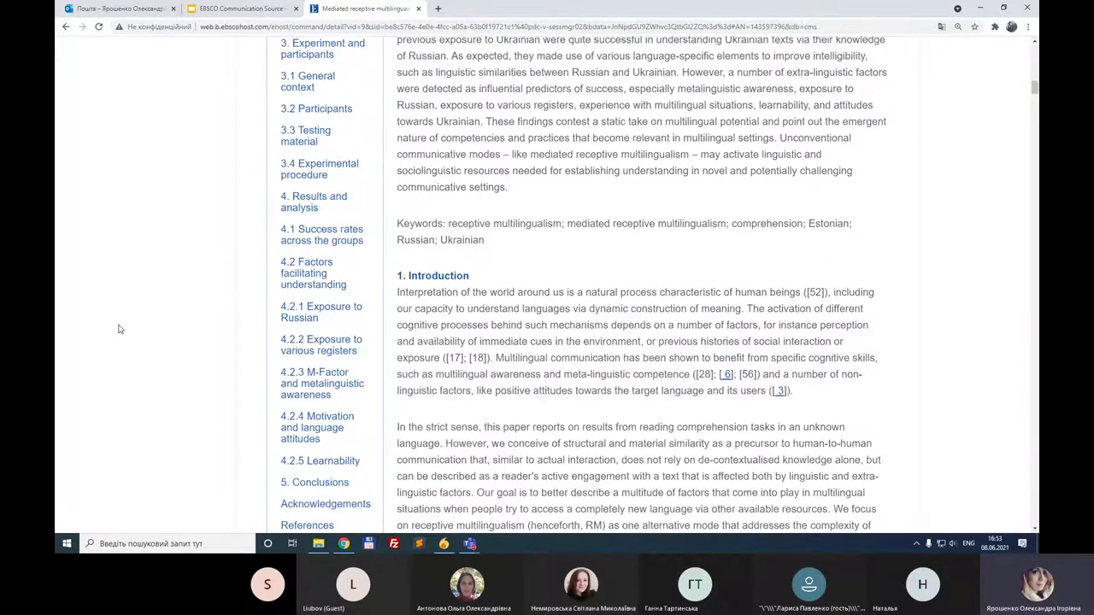
scroll(120, 329, up, 5)
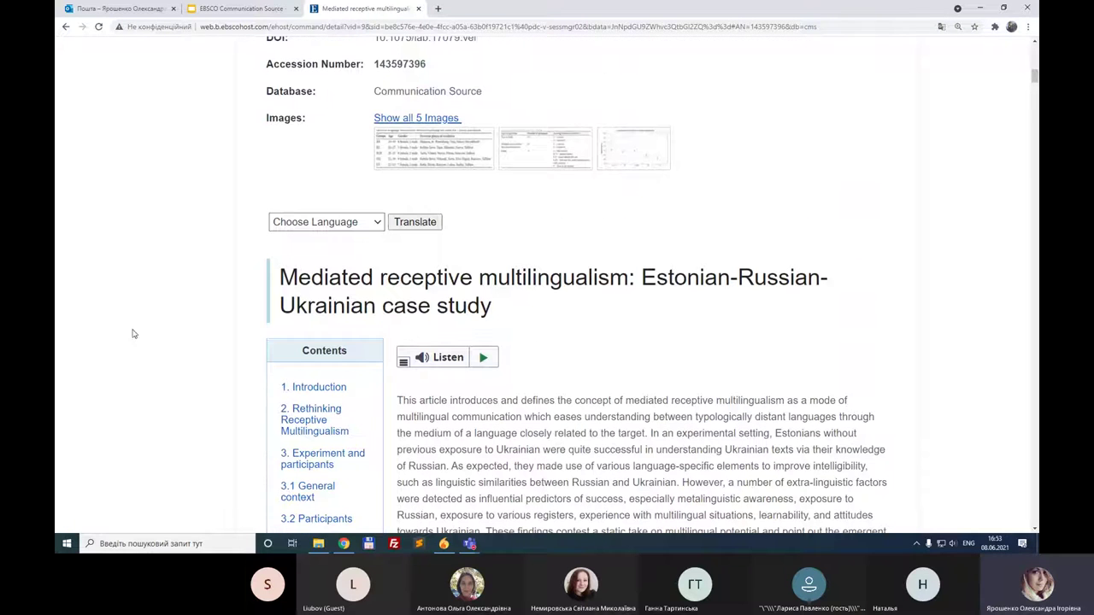
click(376, 222)
drag(380, 321, 395, 418)
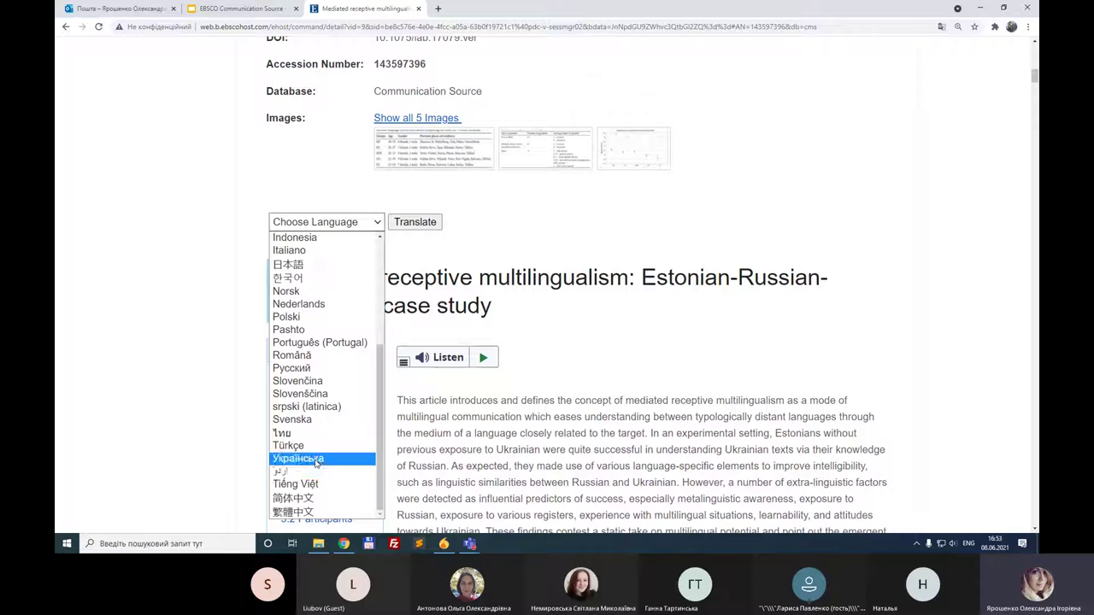
click(342, 458)
click(415, 222)
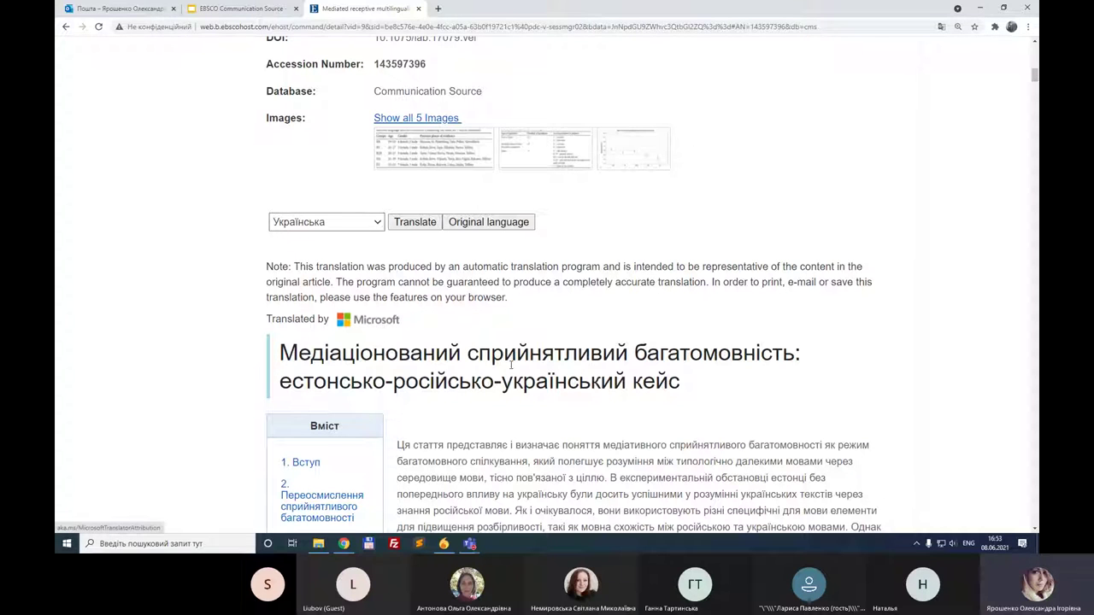
scroll(511, 364, down, 1)
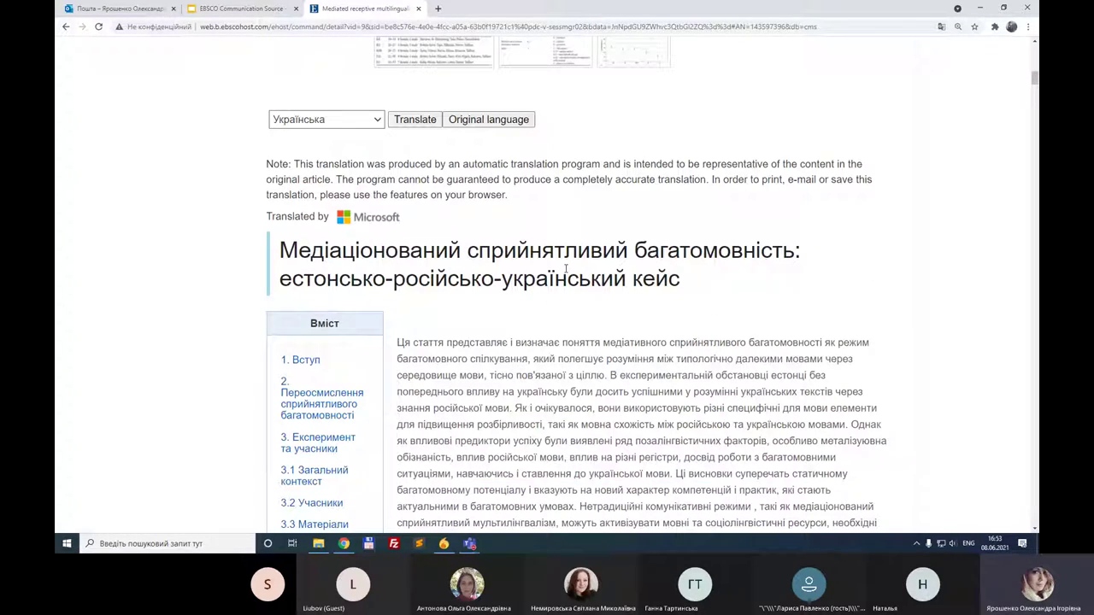
Read the Ukrainian translation from its abstract into the introduction, highlighting the first paragraph of "1. Вступ"
scroll(562, 268, down, 1)
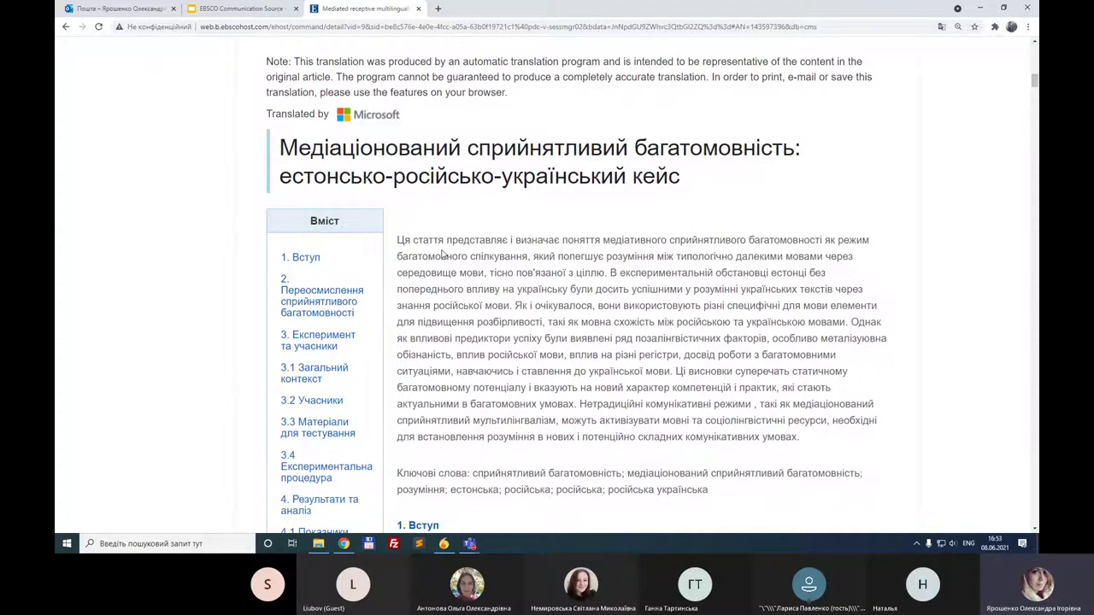
scroll(442, 252, down, 2)
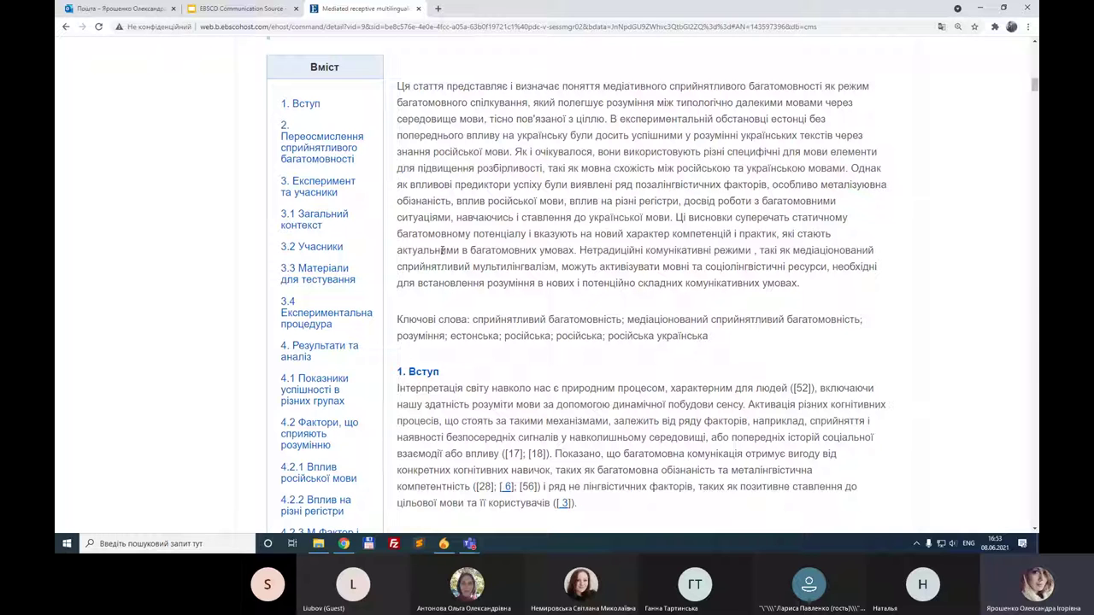
scroll(442, 251, down, 2)
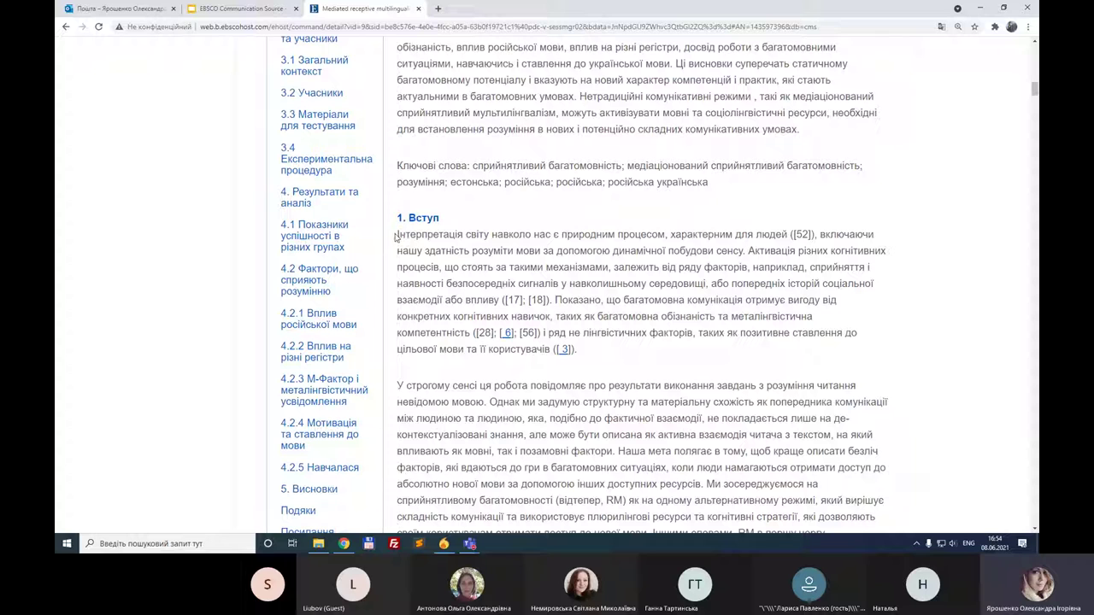
drag(398, 234, 608, 357)
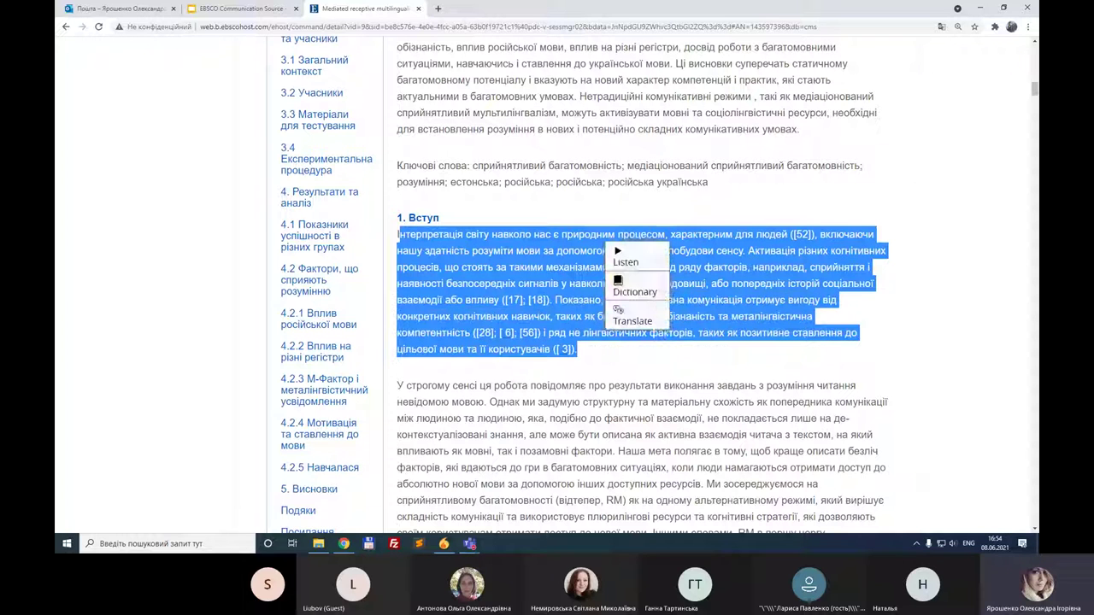
click(493, 212)
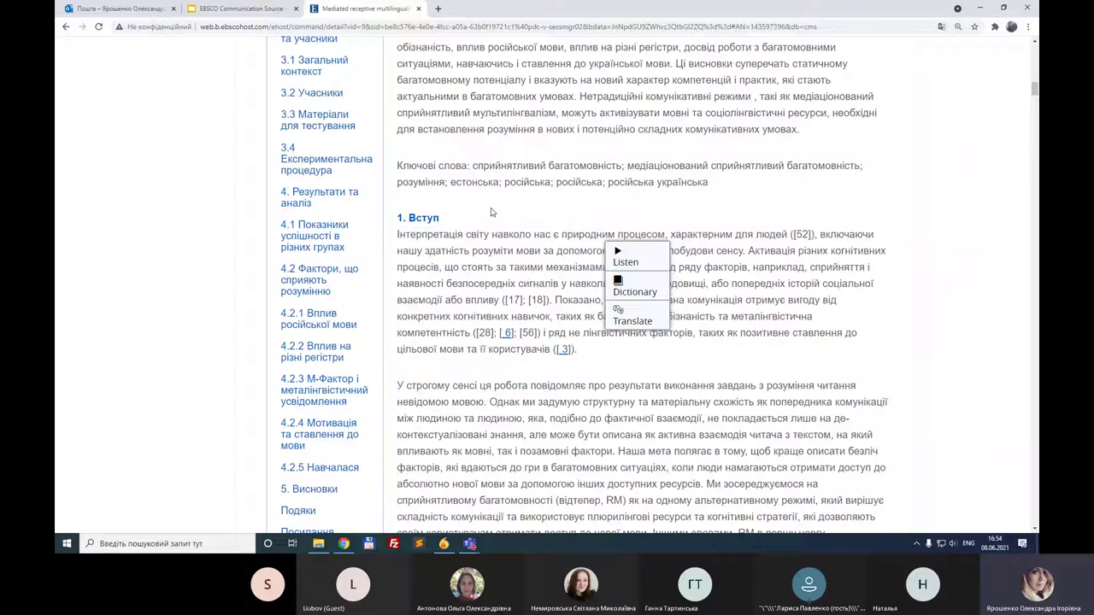
drag(586, 357, 389, 239)
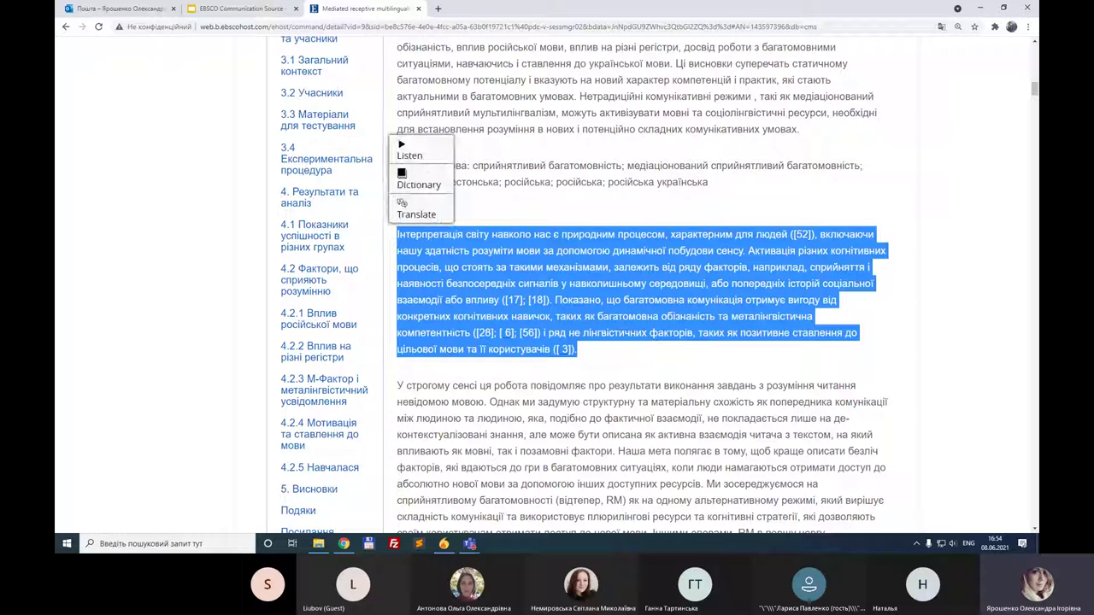
click(636, 360)
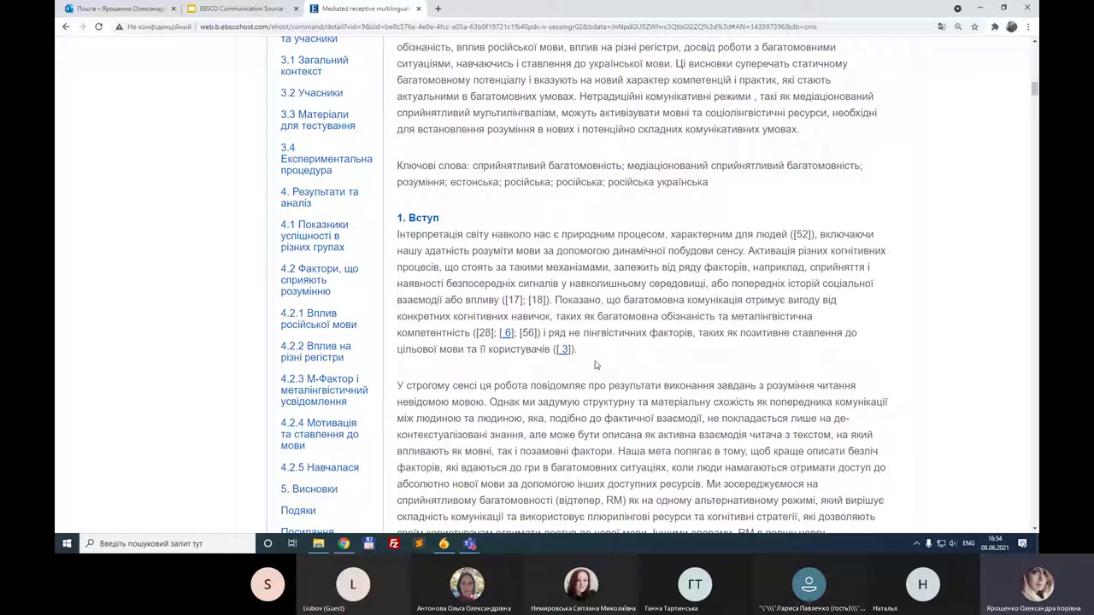
scroll(515, 251, up, 3)
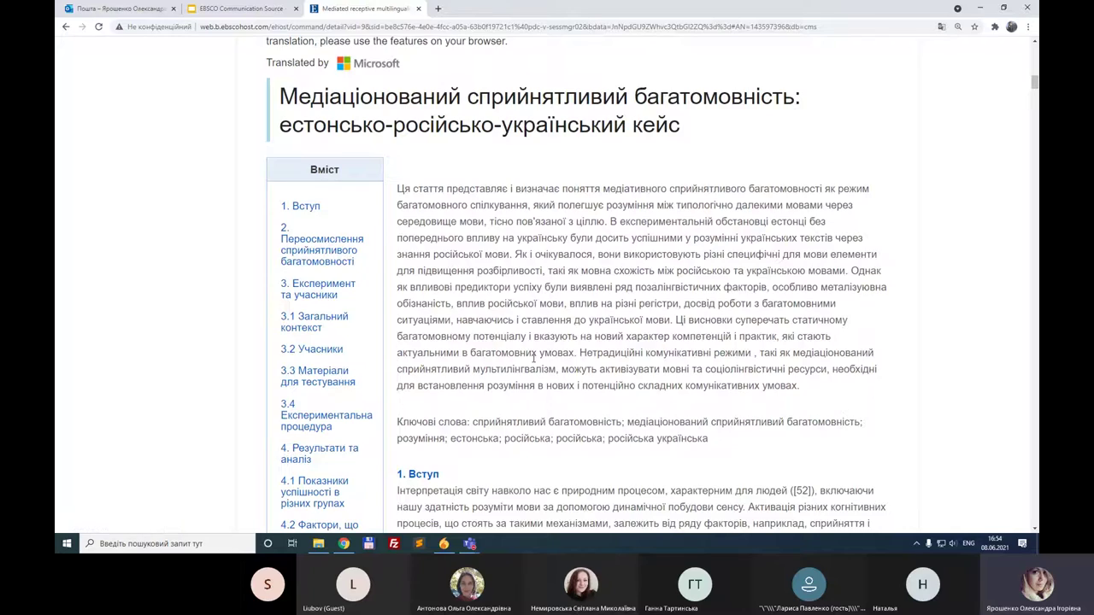
scroll(534, 364, down, 5)
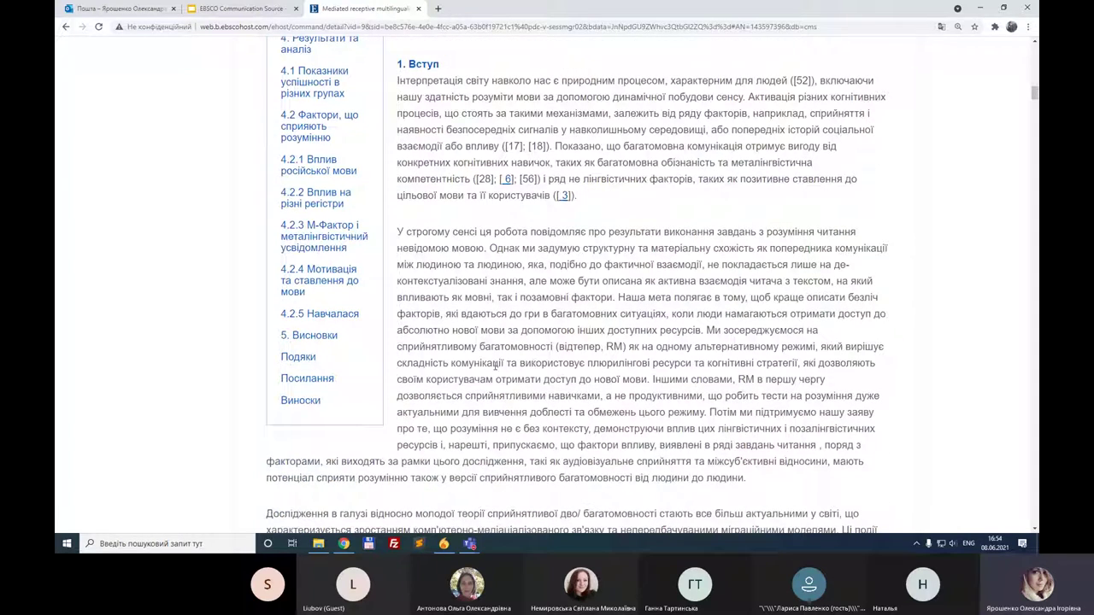
Restore the article's full text from the Ukrainian translation to its original language
scroll(494, 366, up, 10)
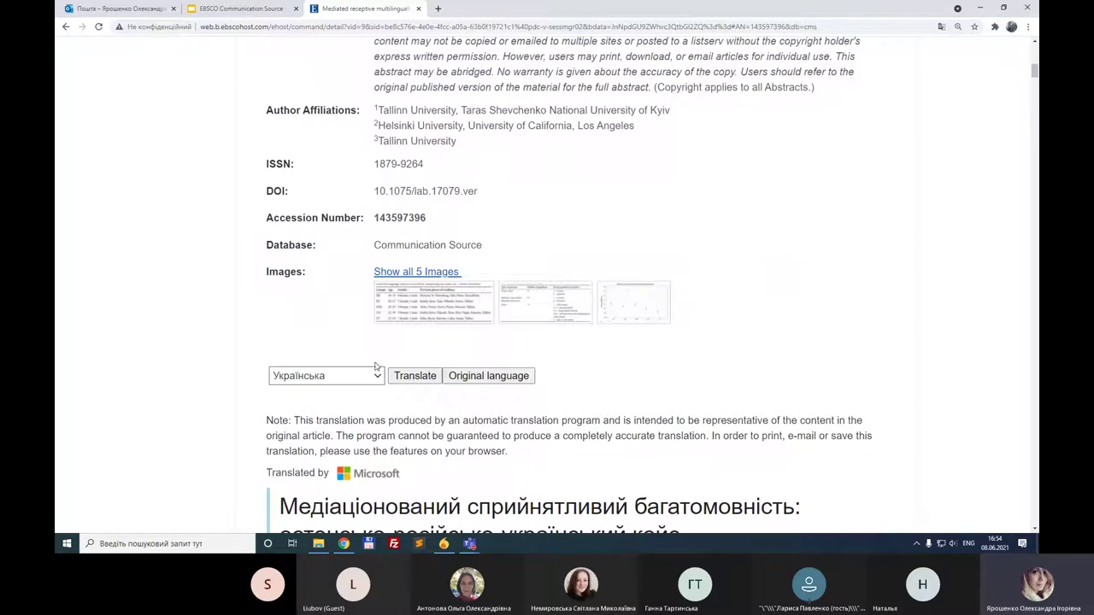
click(376, 376)
click(677, 383)
click(516, 381)
scroll(515, 383, down, 3)
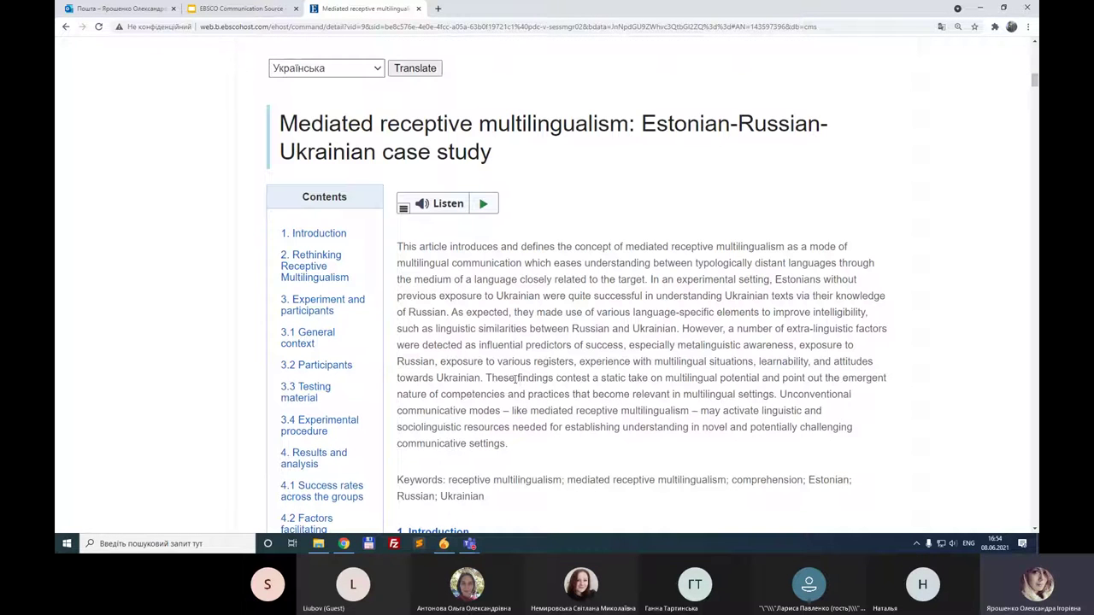
scroll(515, 379, down, 1)
scroll(523, 374, up, 2)
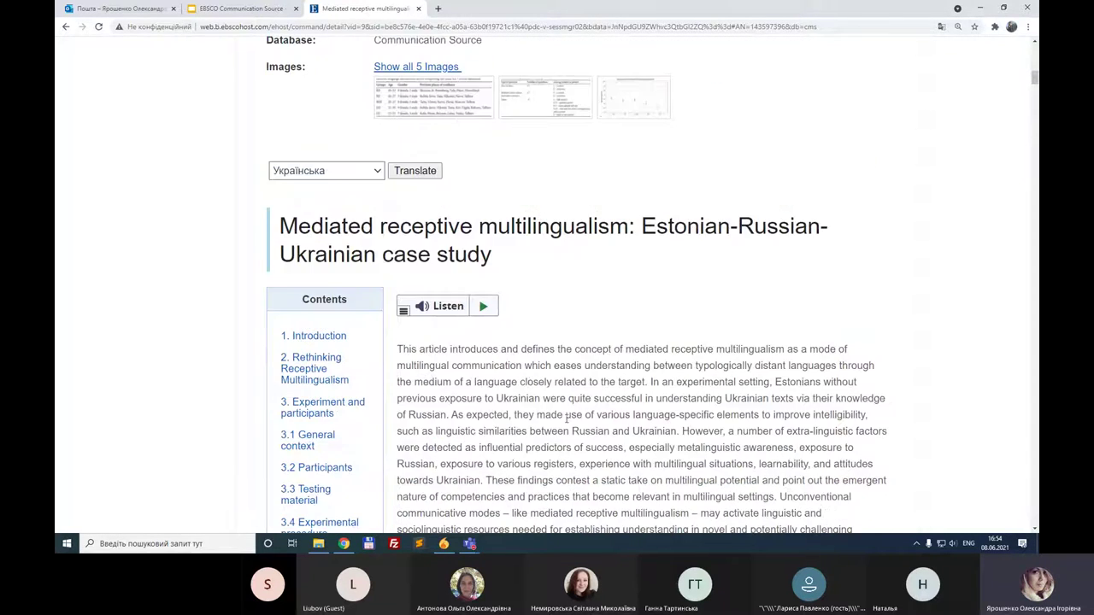
Highlight most of the English abstract above the keywords, clear the selection, and jump to section 3.1 General context
scroll(629, 363, up, 3)
scroll(725, 395, down, 2)
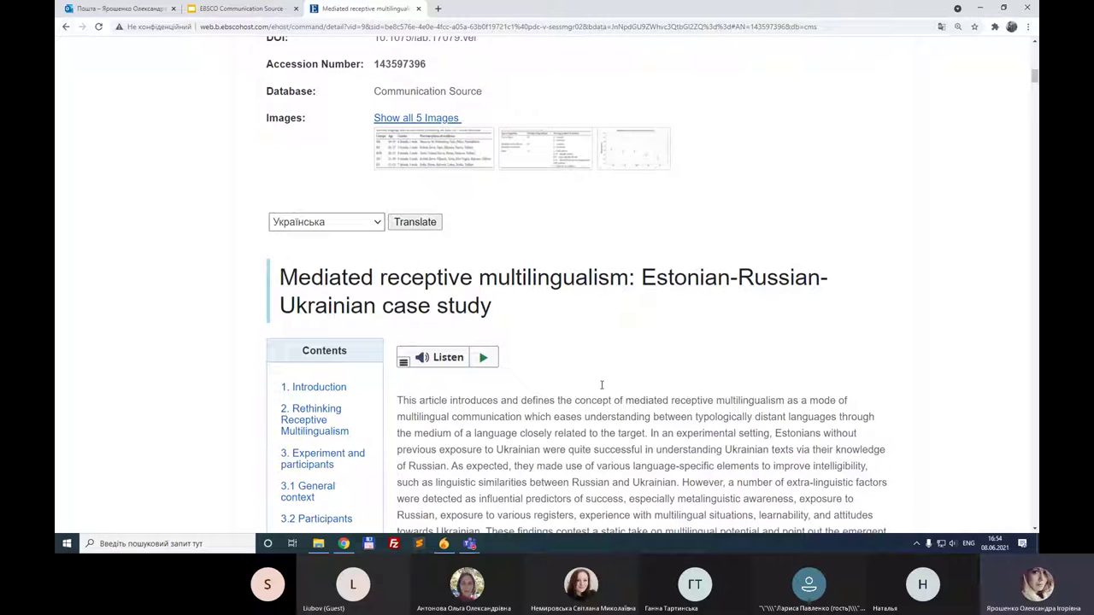
scroll(603, 384, down, 2)
drag(544, 228, 673, 396)
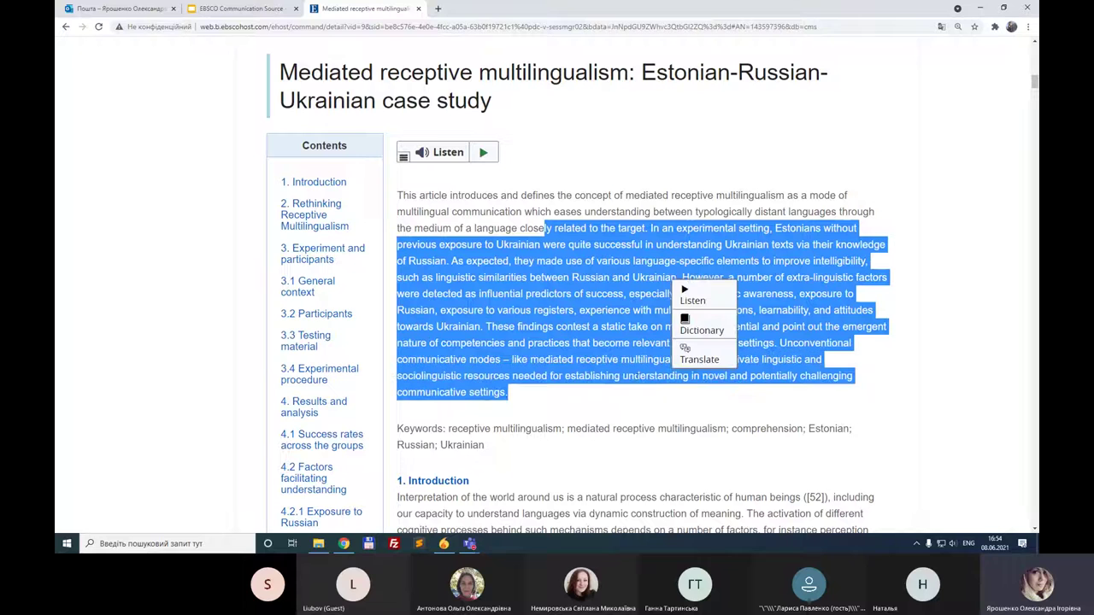
click(476, 298)
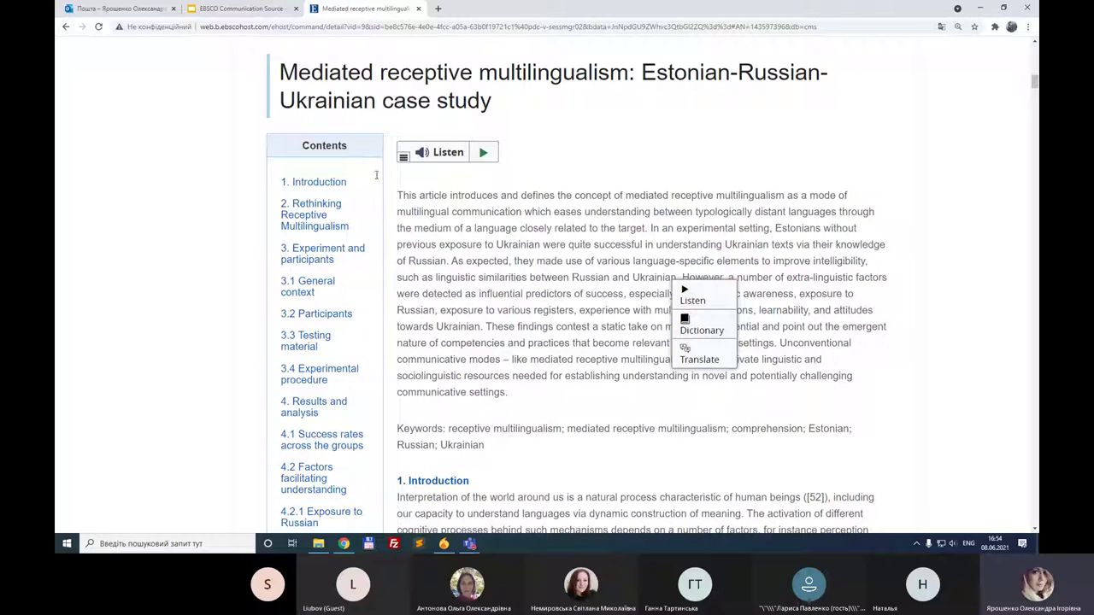
click(312, 289)
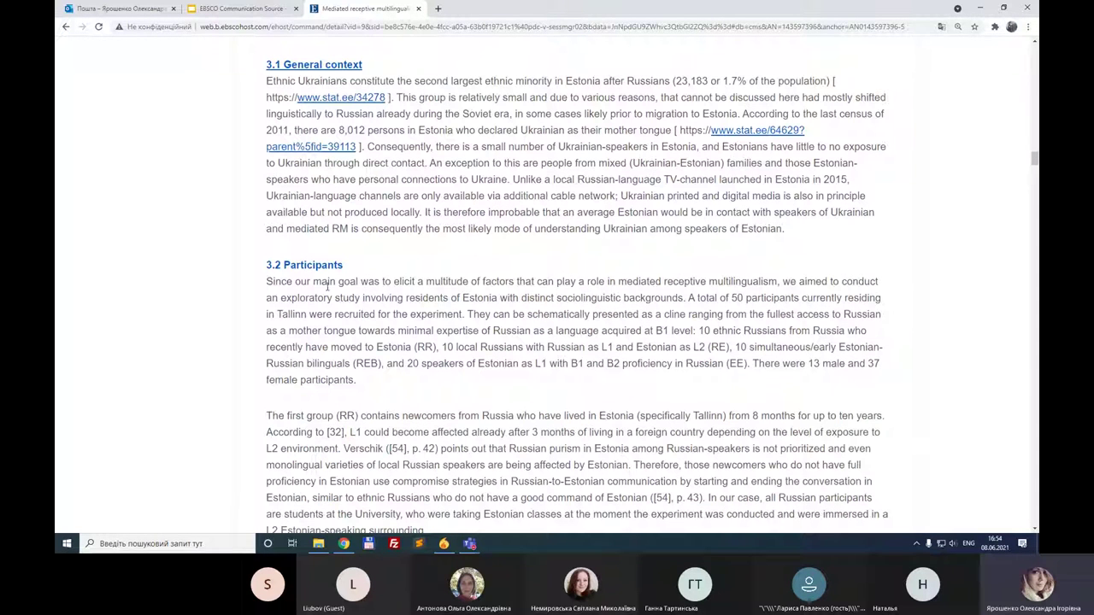
Return to the article's detailed record, enlarge the first chart among its images, and close the image window
drag(1034, 158, 1034, 45)
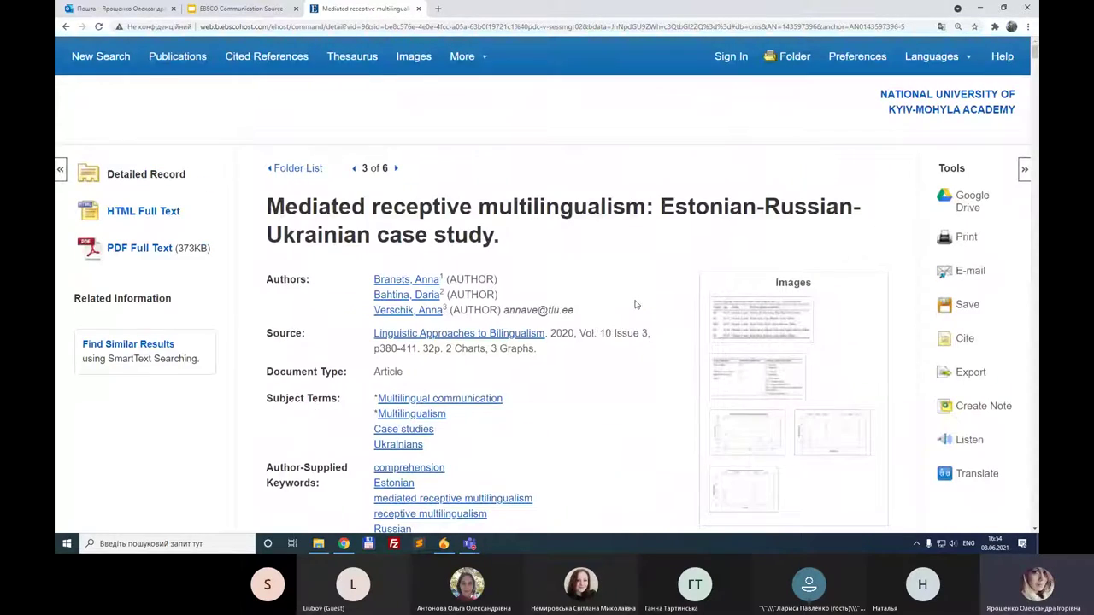
scroll(635, 304, down, 3)
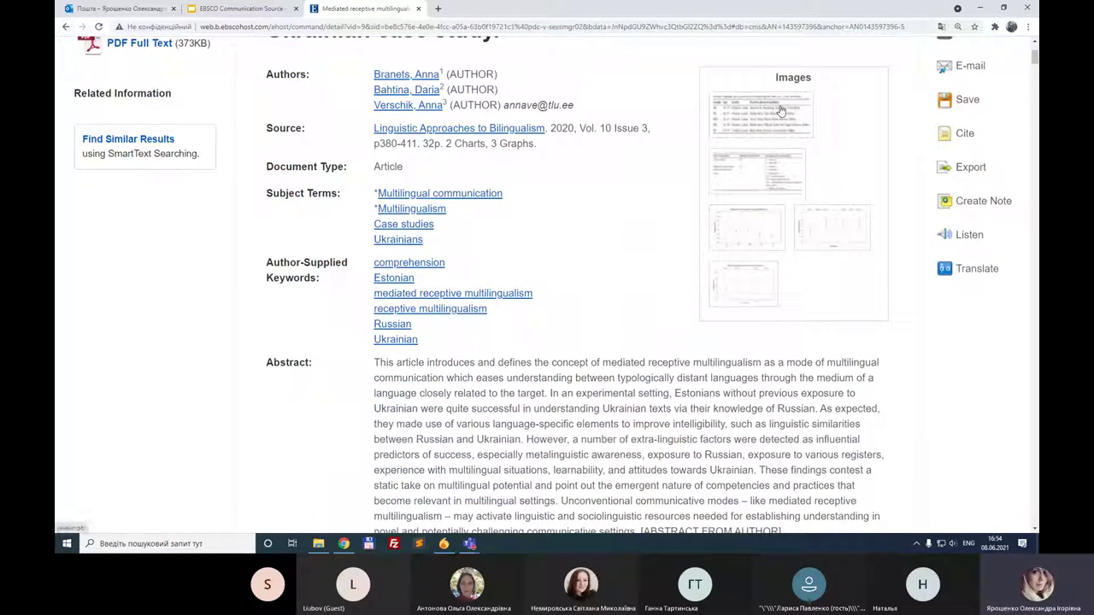
click(780, 112)
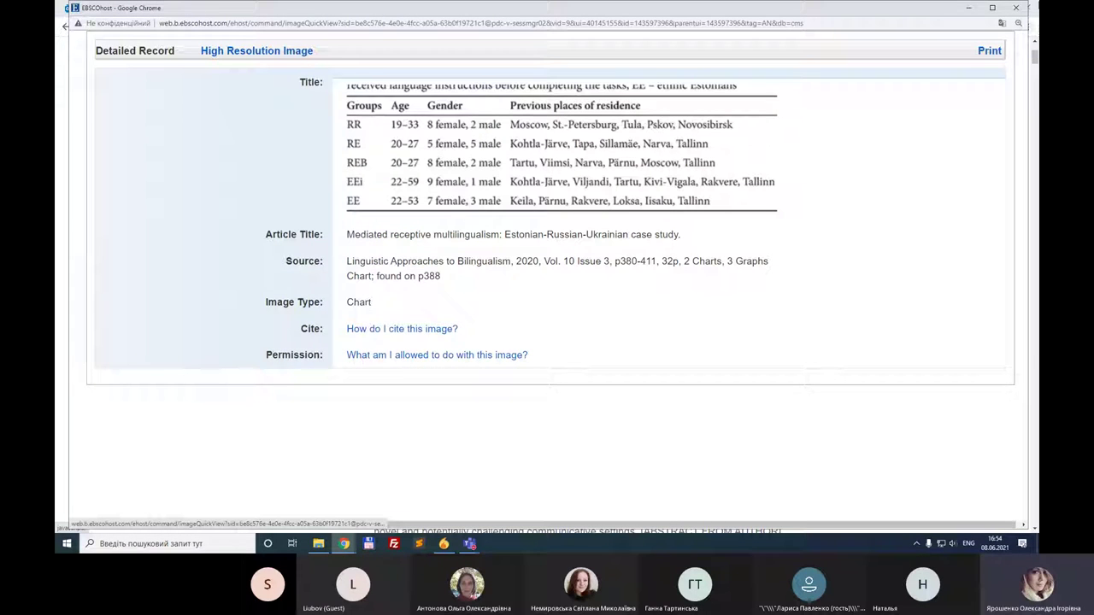
click(1023, 8)
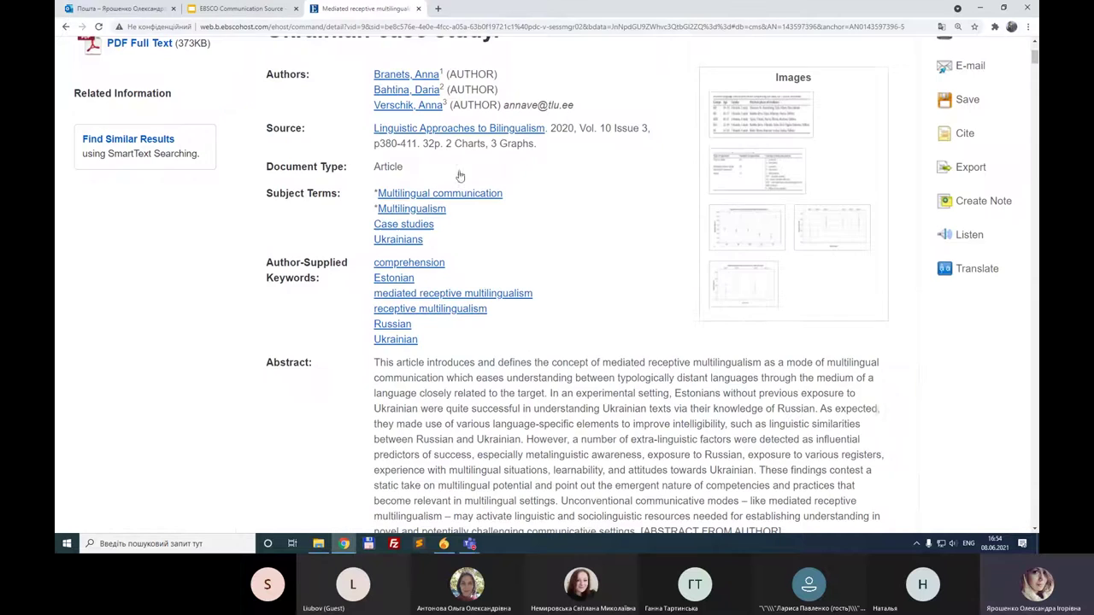
Open the article's PDF full text, skim its first pages, and open the download's save dialog without saving the file
scroll(229, 290, up, 3)
click(135, 249)
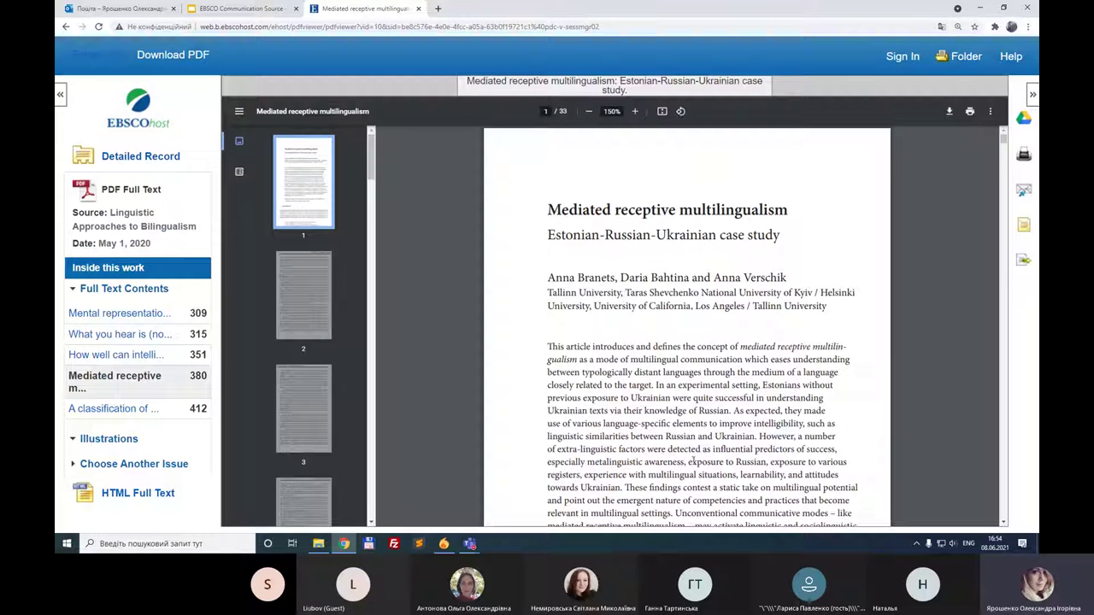
scroll(772, 299, down, 10)
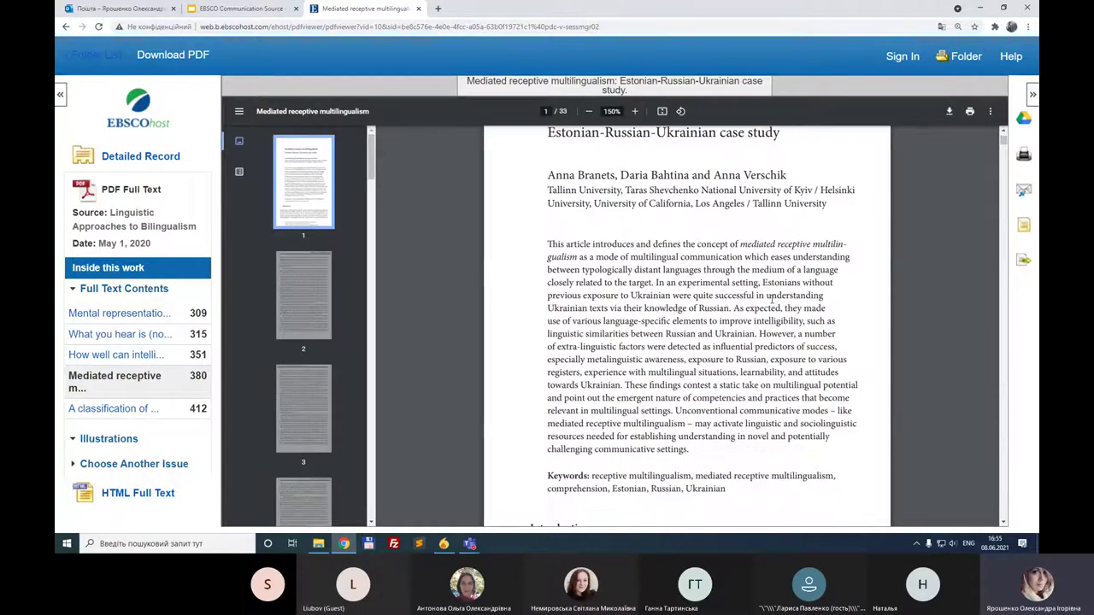
scroll(773, 299, up, 10)
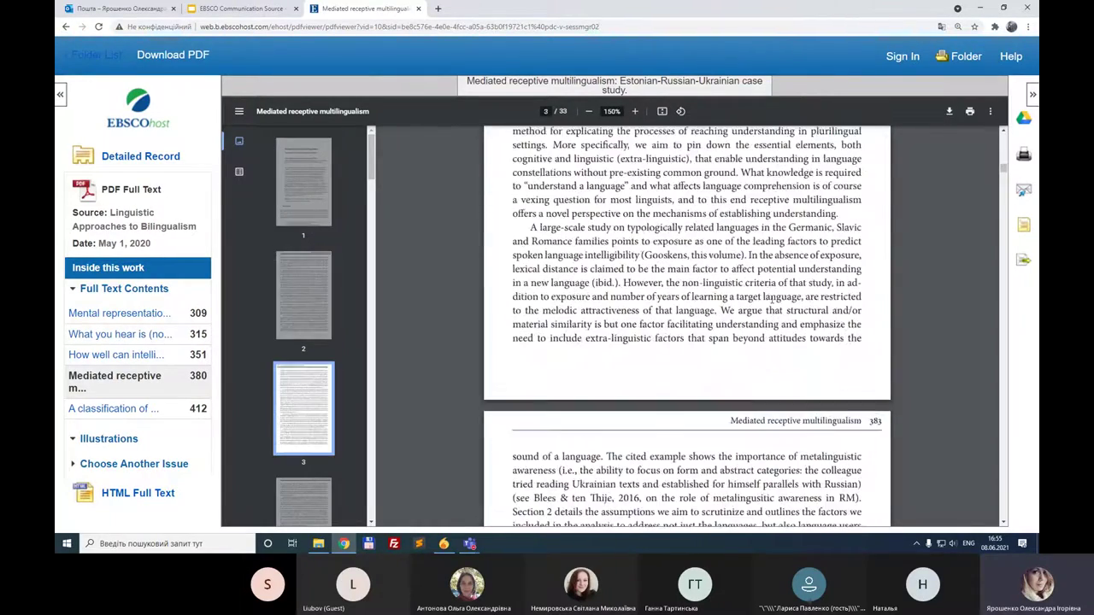
scroll(772, 299, up, 2)
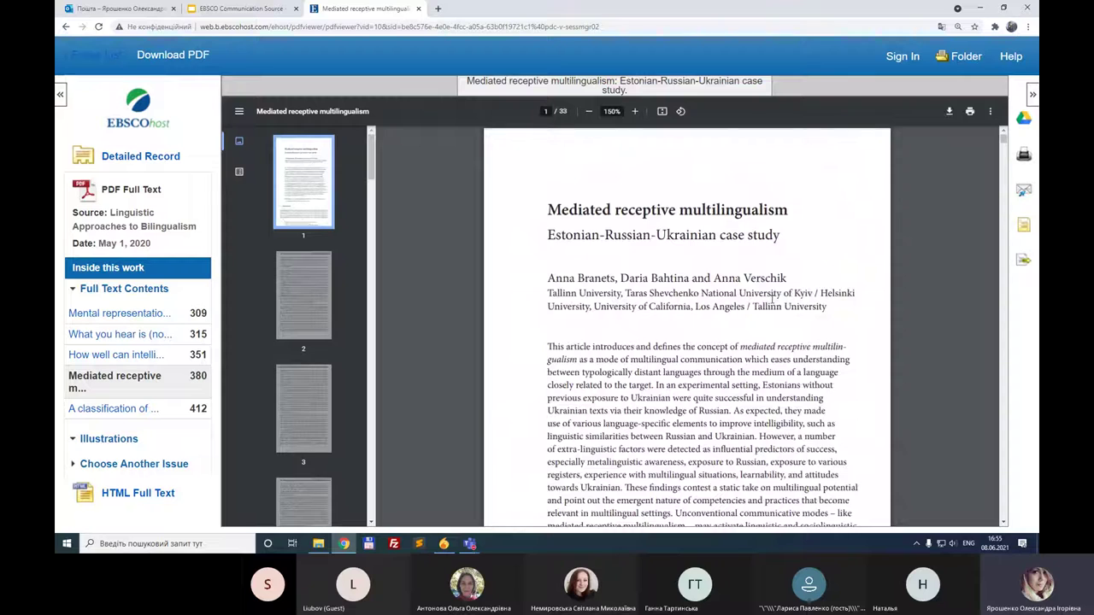
click(949, 112)
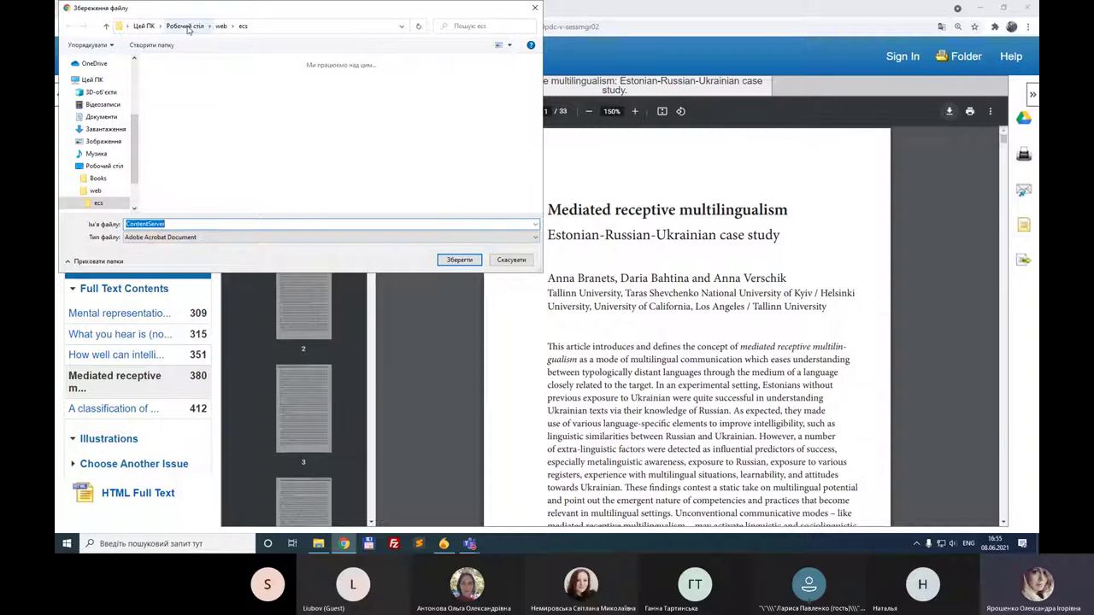
click(534, 8)
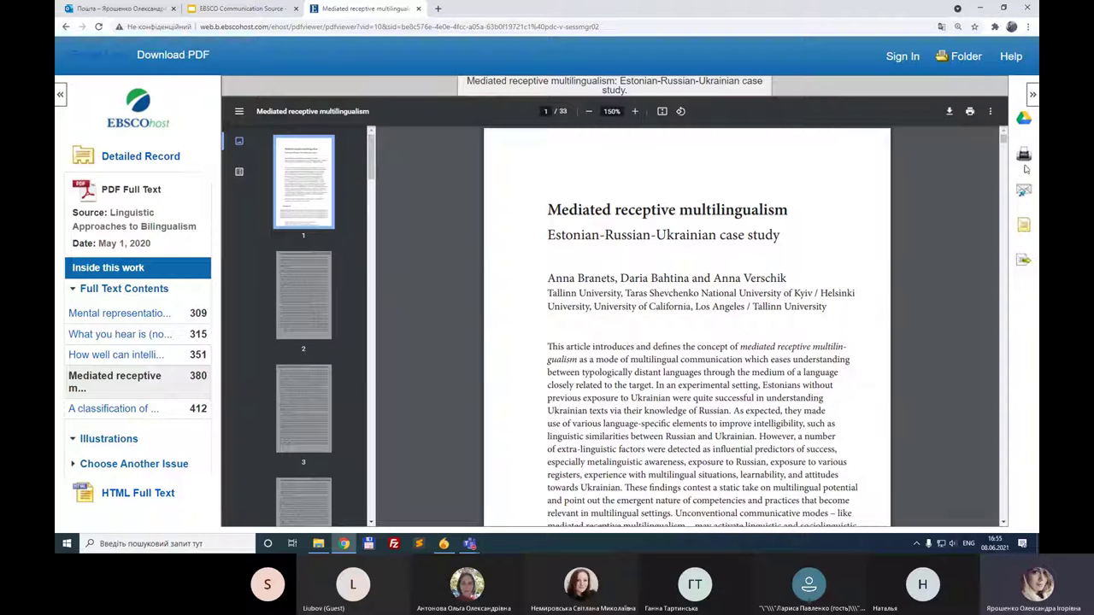
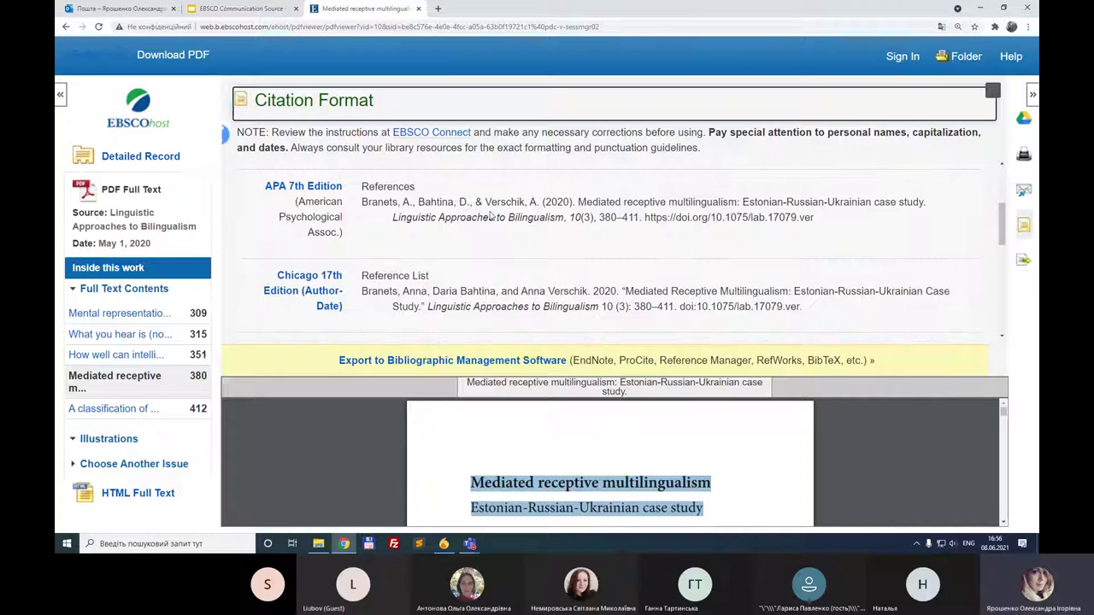
Review the list of citation formats for the article and highlight the complete ABNT reference
scroll(487, 257, down, 1)
scroll(487, 260, up, 4)
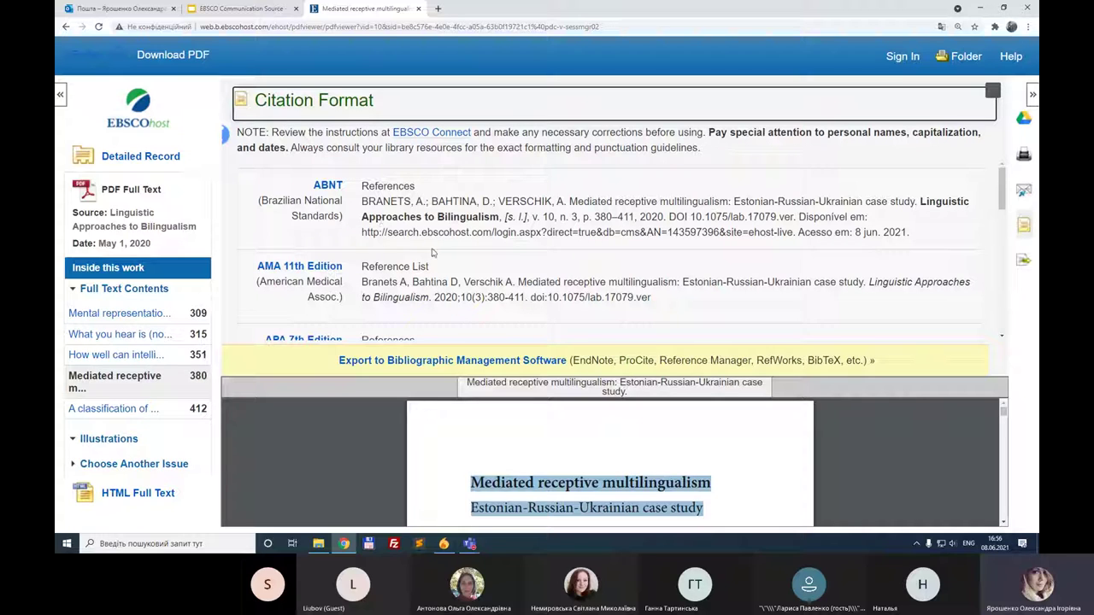
scroll(431, 250, down, 1)
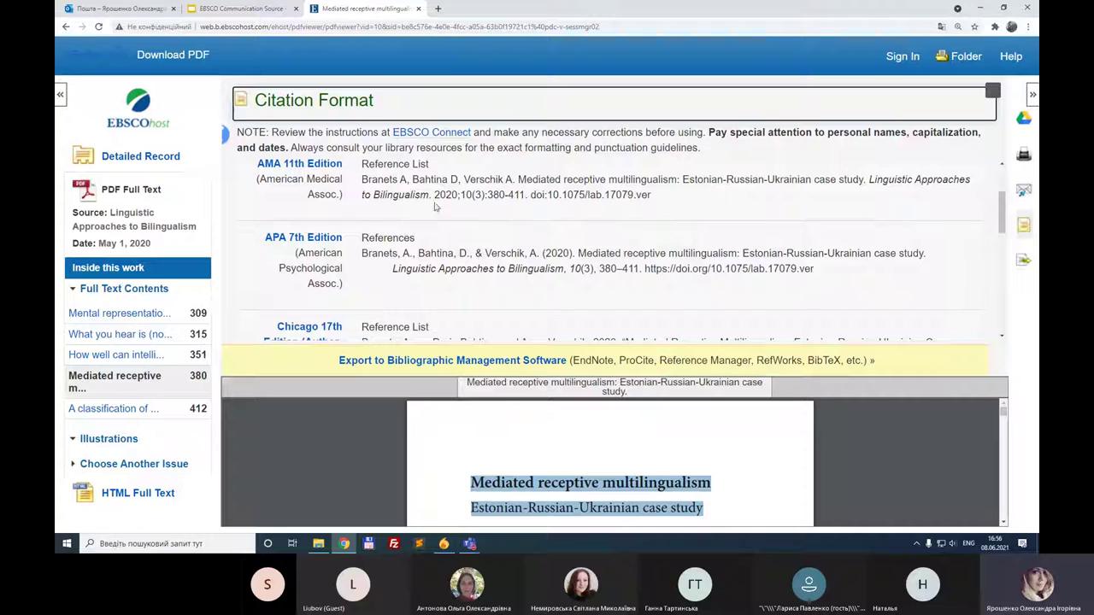
scroll(438, 208, up, 1)
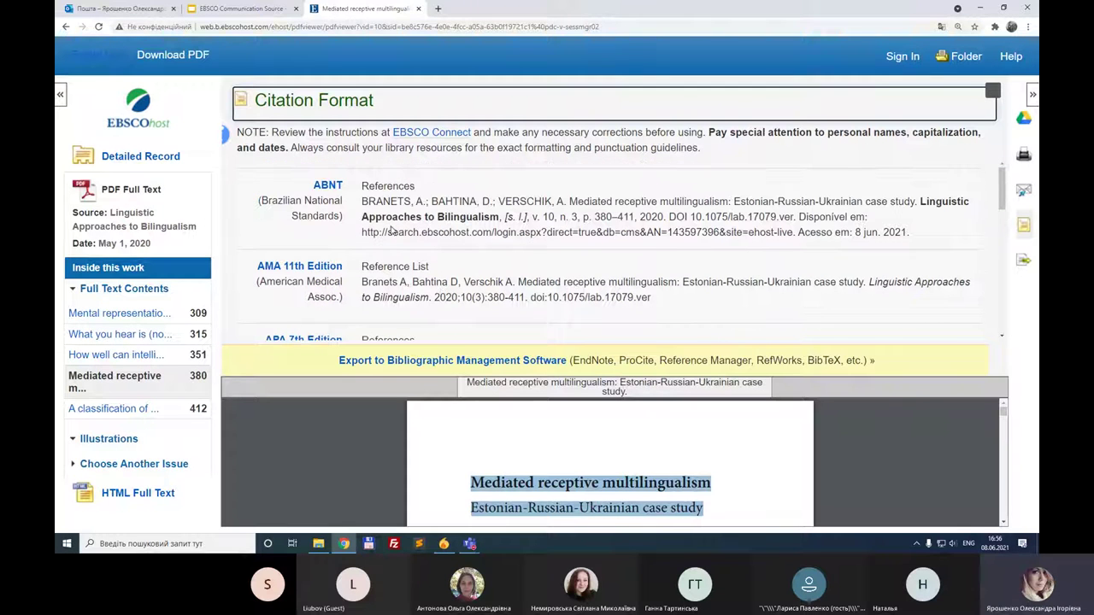
drag(363, 202, 913, 234)
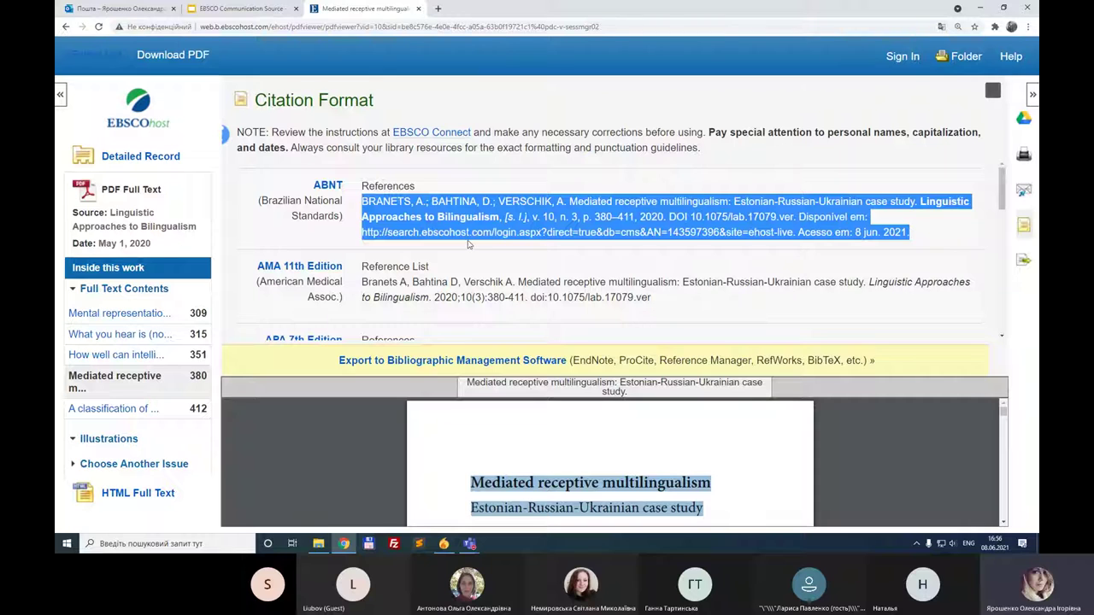
Highlight the article's APA 7th Edition reference and its MLA 8th Edition reference in the citation formats
scroll(470, 244, down, 1)
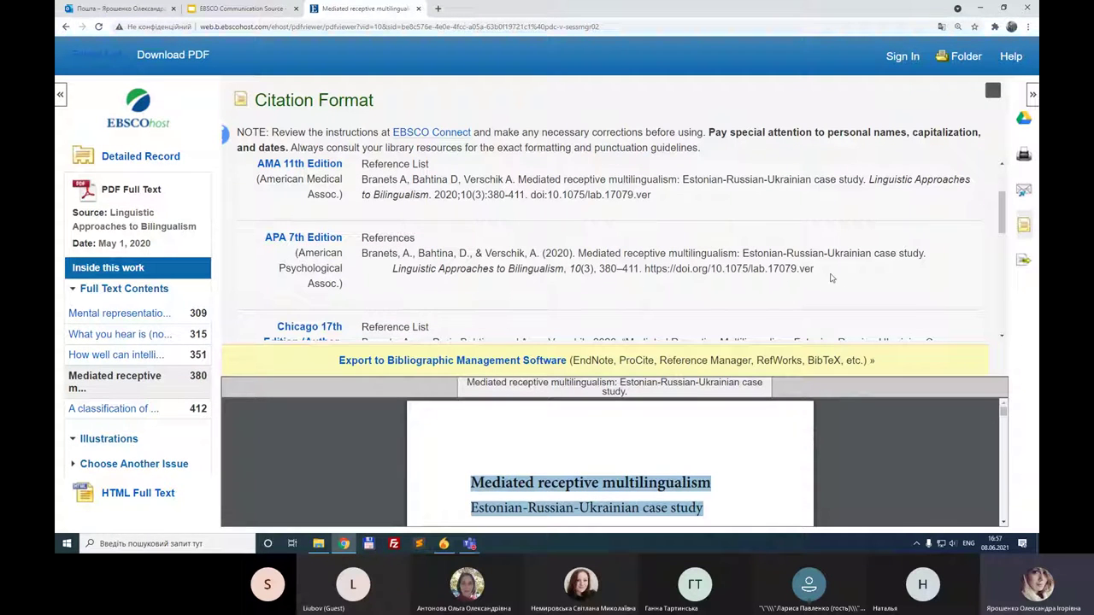
drag(822, 272, 363, 257)
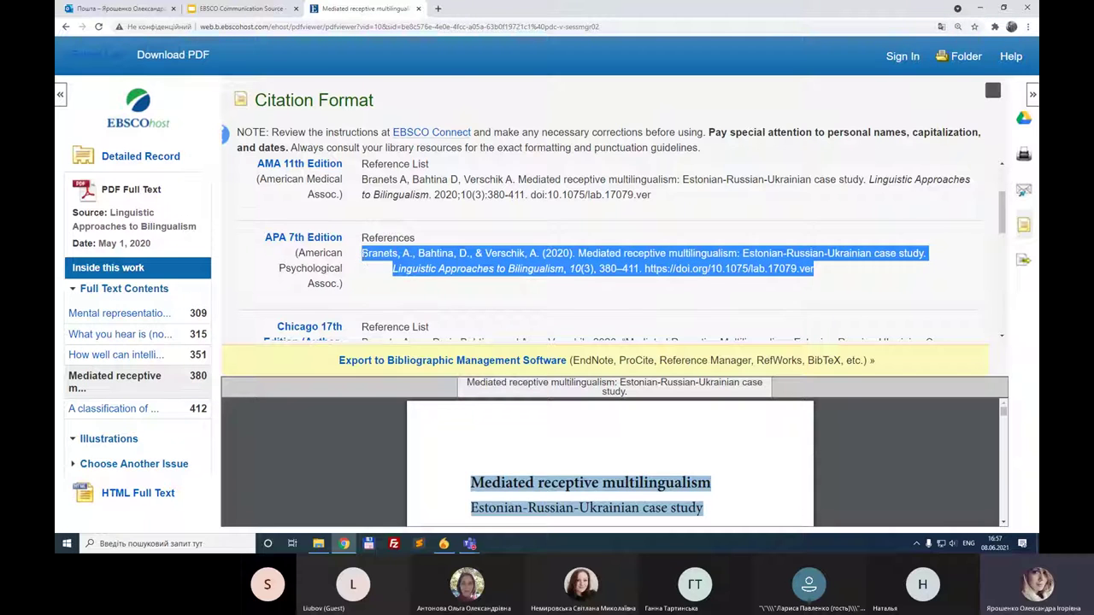
scroll(369, 258, down, 2)
scroll(369, 258, down, 5)
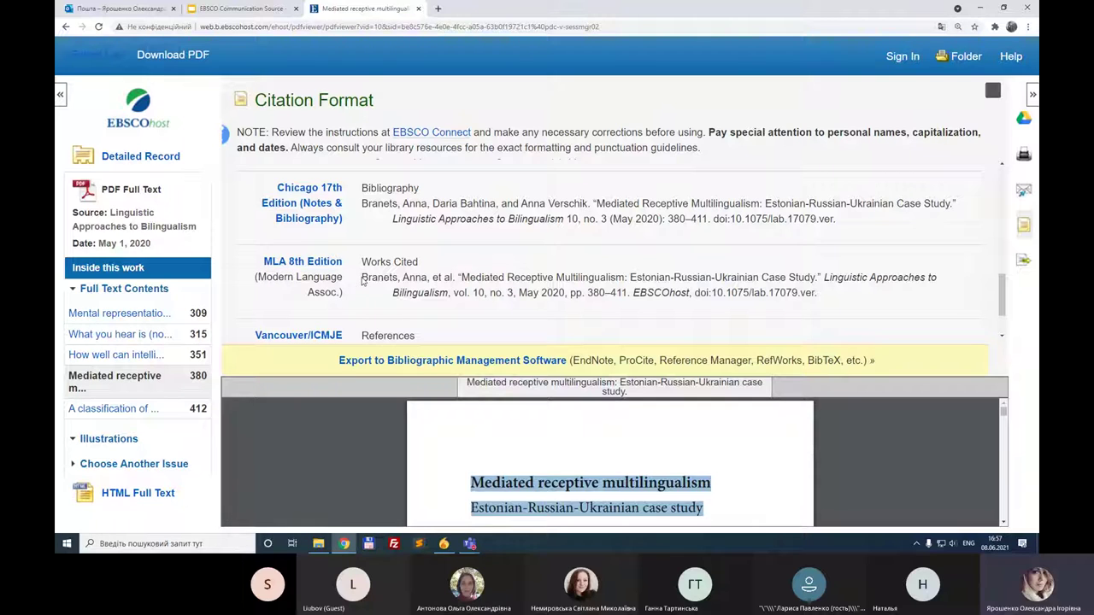
drag(362, 279, 885, 301)
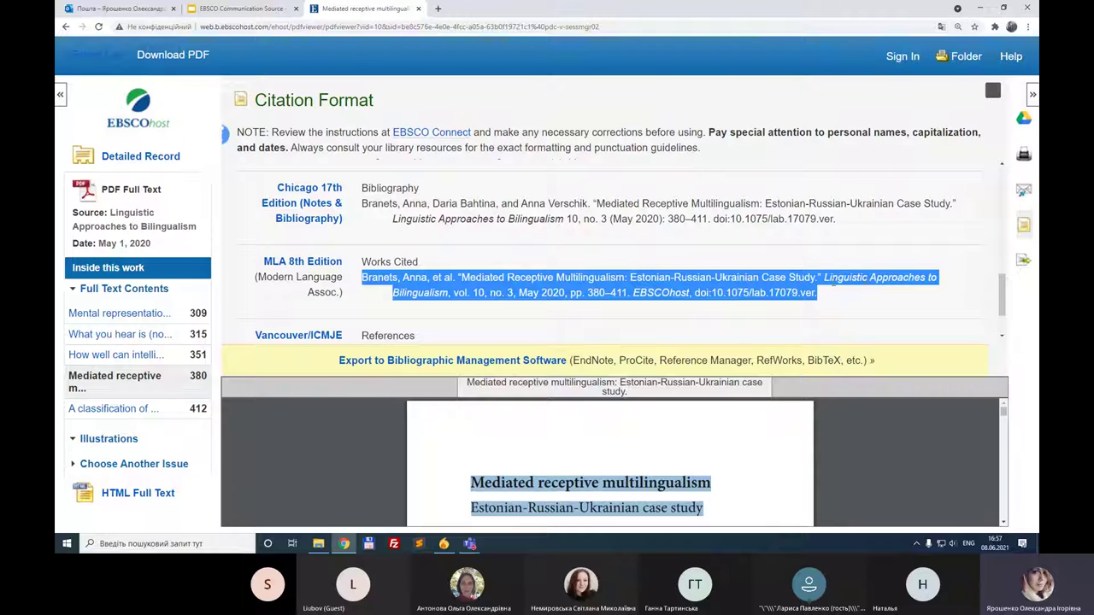
Look over the remaining citation formats and highlight the article's APA 7th Edition reference and the Citation Format heading
scroll(833, 282, down, 1)
scroll(833, 282, up, 8)
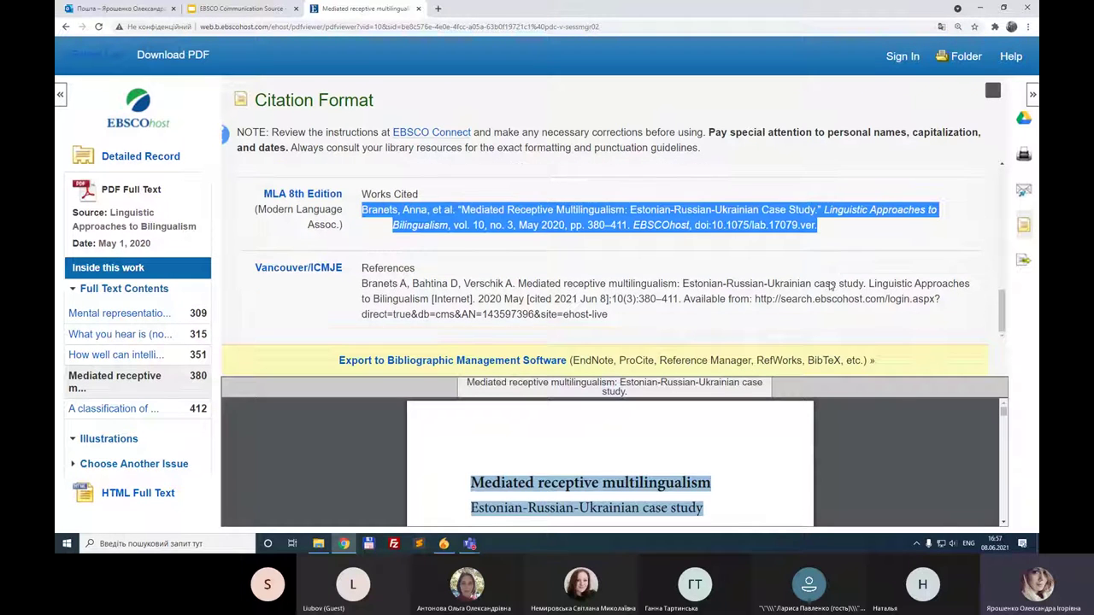
scroll(829, 286, up, 1)
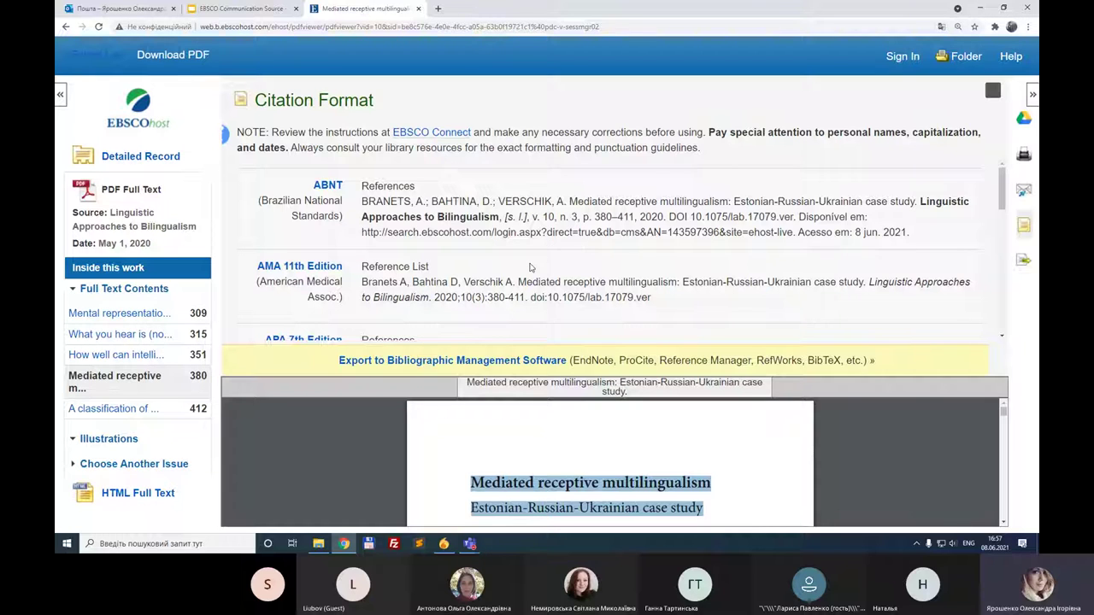
scroll(529, 268, down, 1)
scroll(530, 268, down, 1)
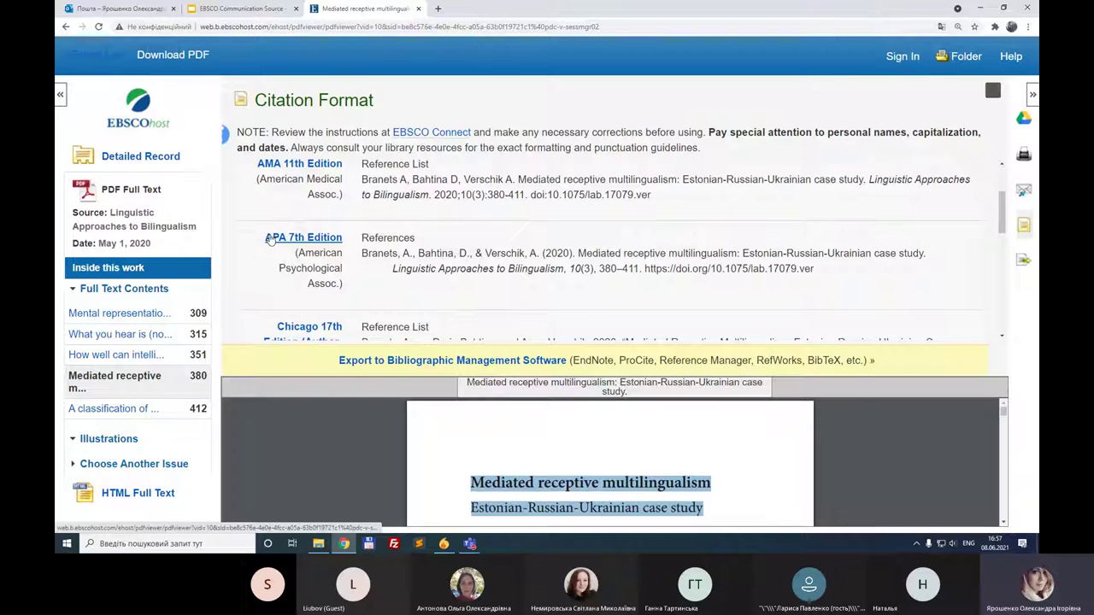
drag(362, 253, 823, 273)
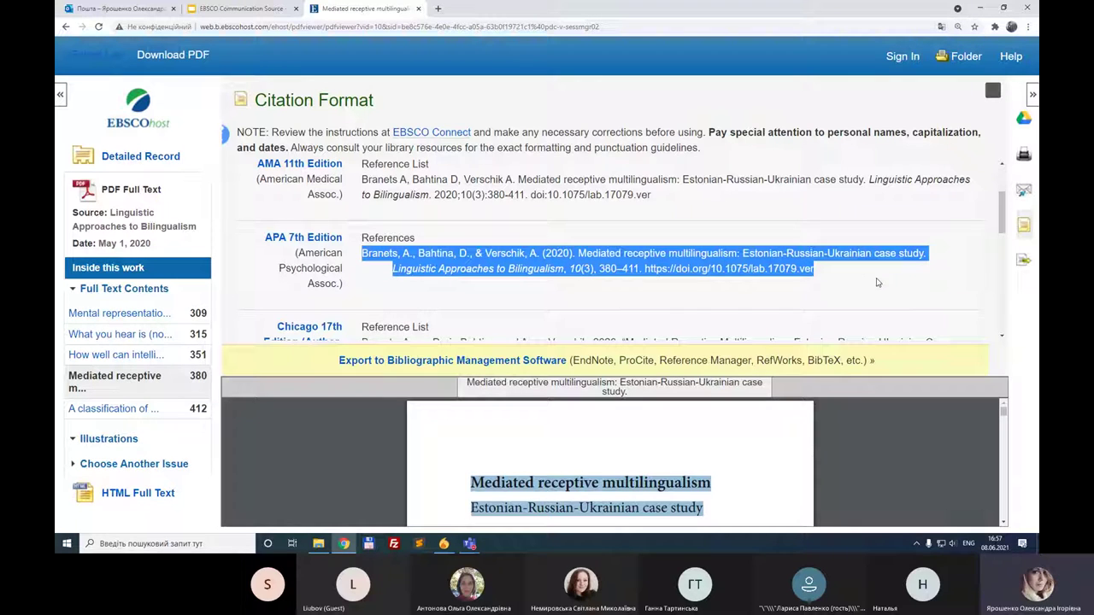
click(875, 282)
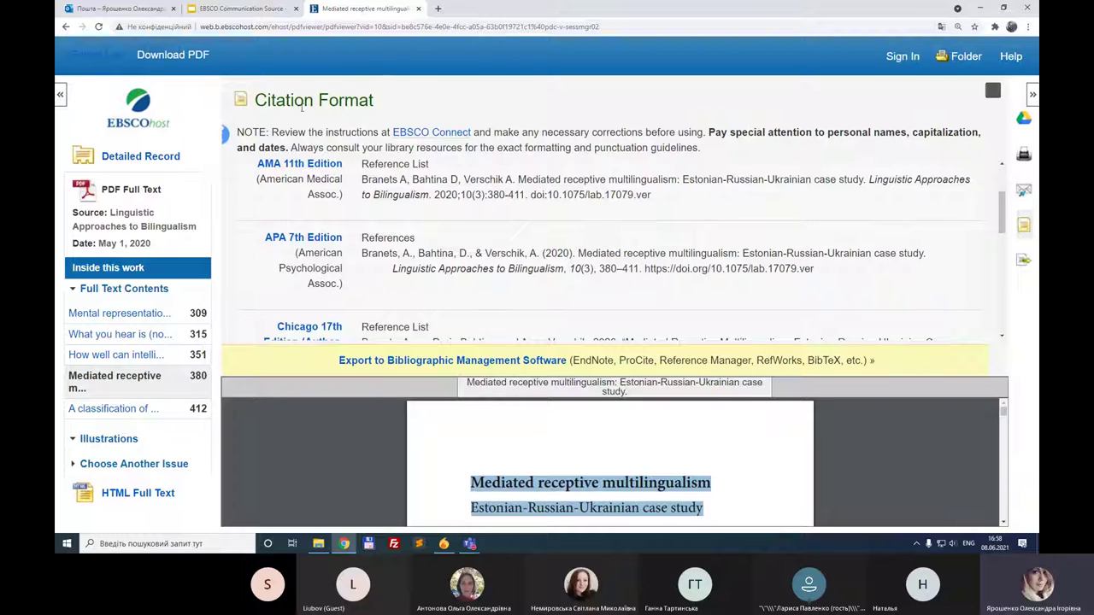
drag(376, 104, 248, 103)
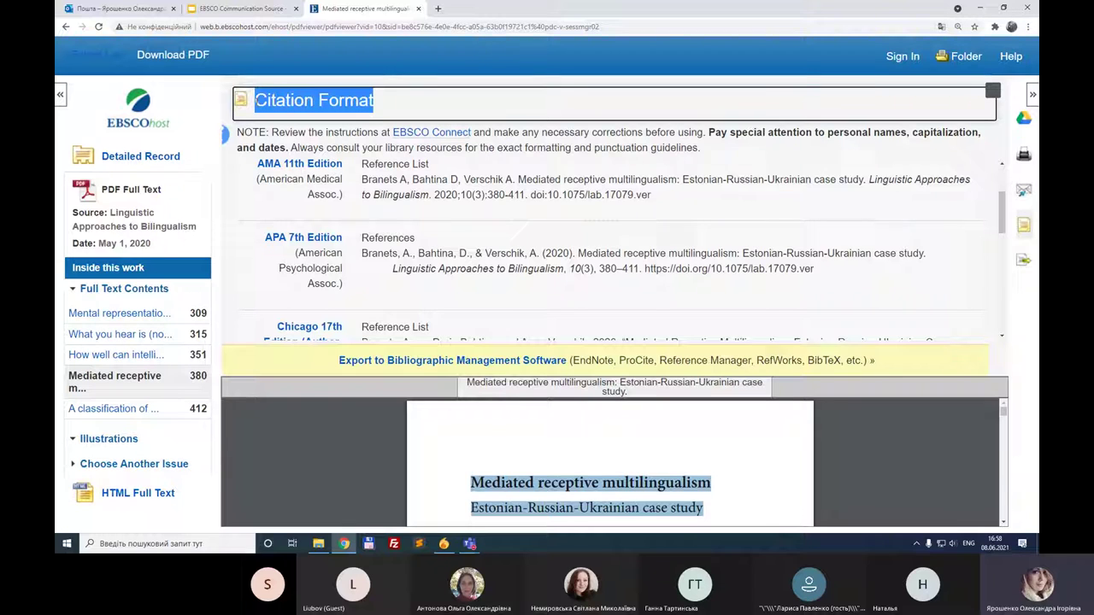
click(626, 270)
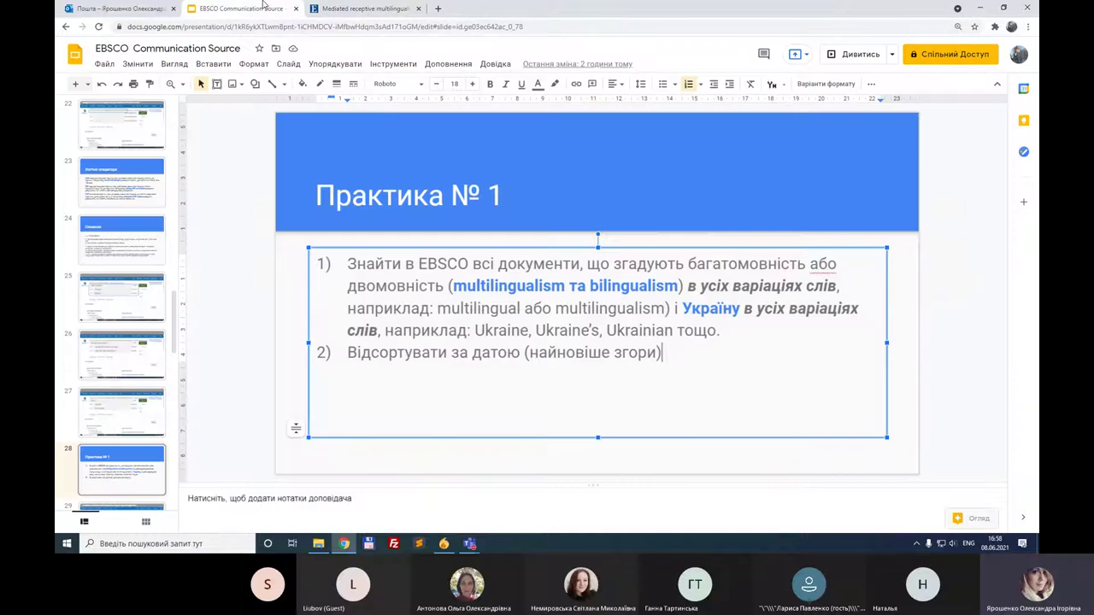
Switch to the EBSCO Communication Source presentation and show its slides full screen from Практика № 1 to Практика № 2
click(264, 6)
click(890, 165)
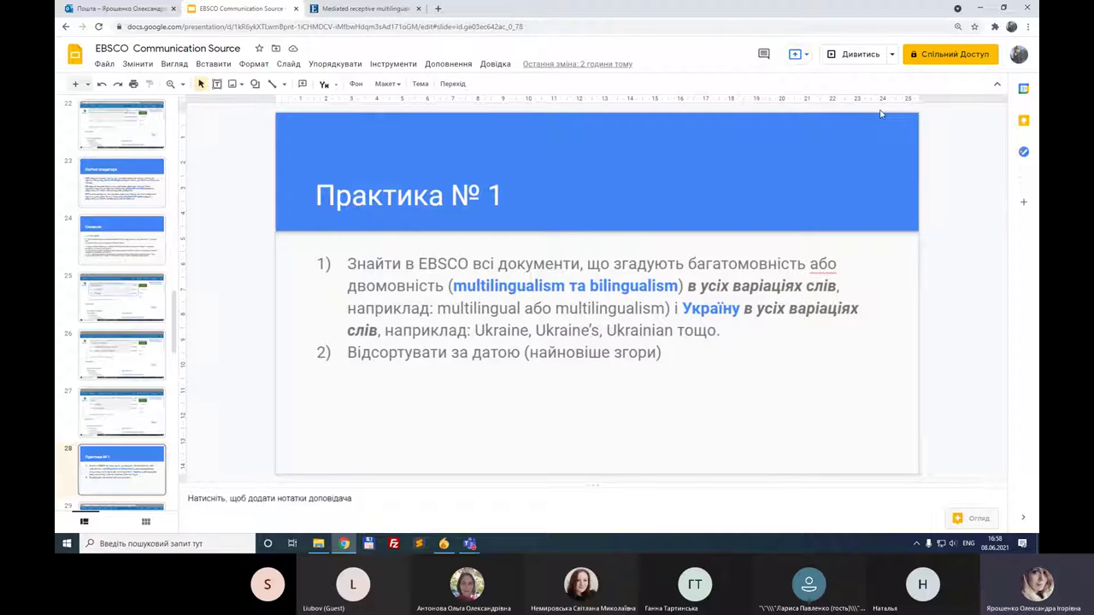
key(ctrl+F5)
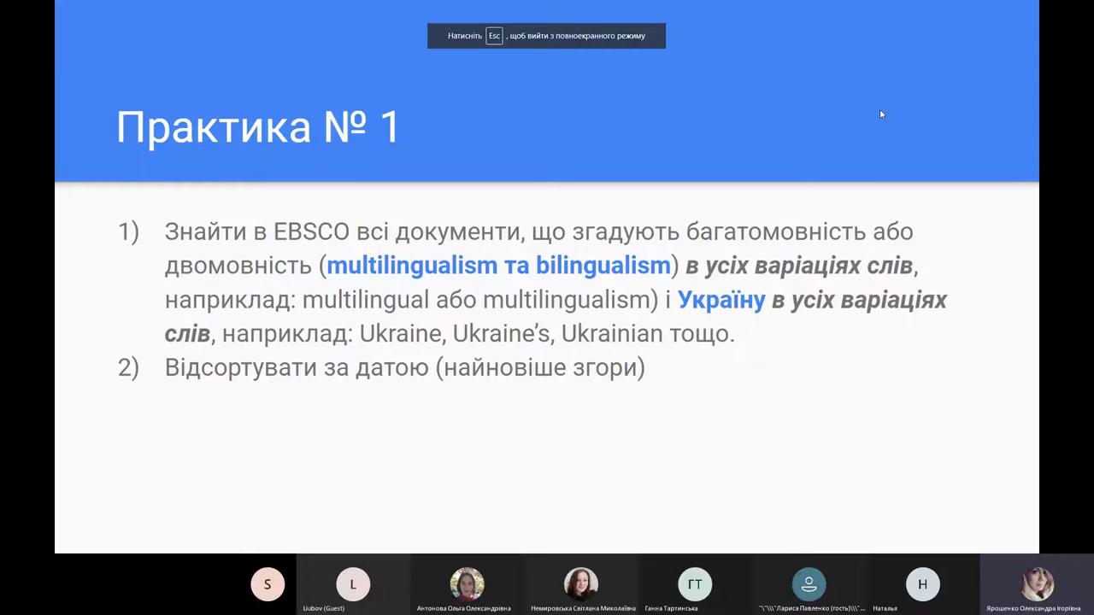
key(Right)
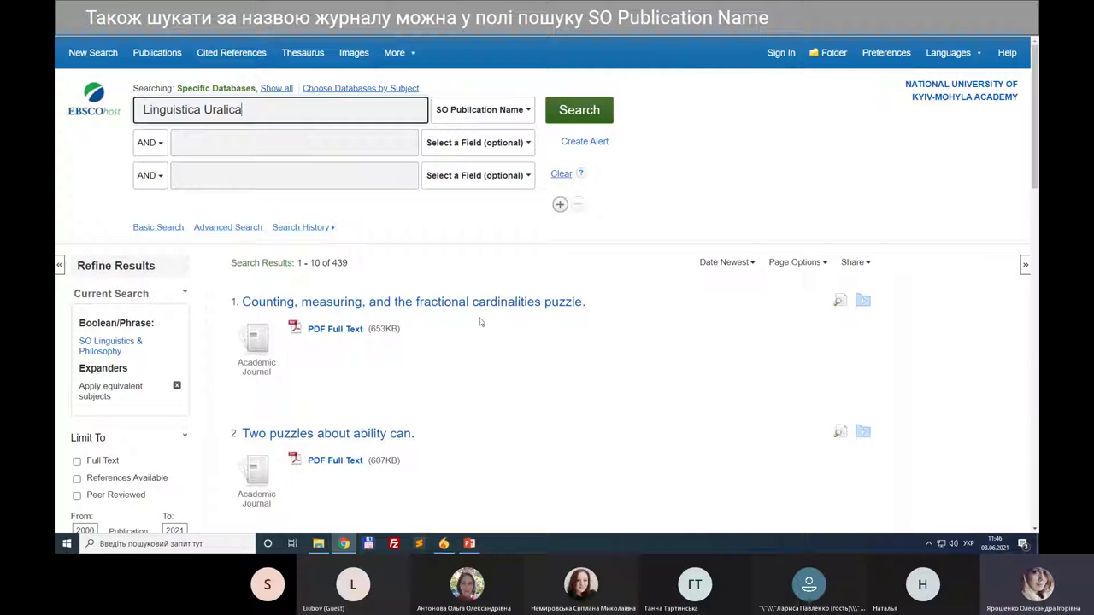
key(alt+Tab)
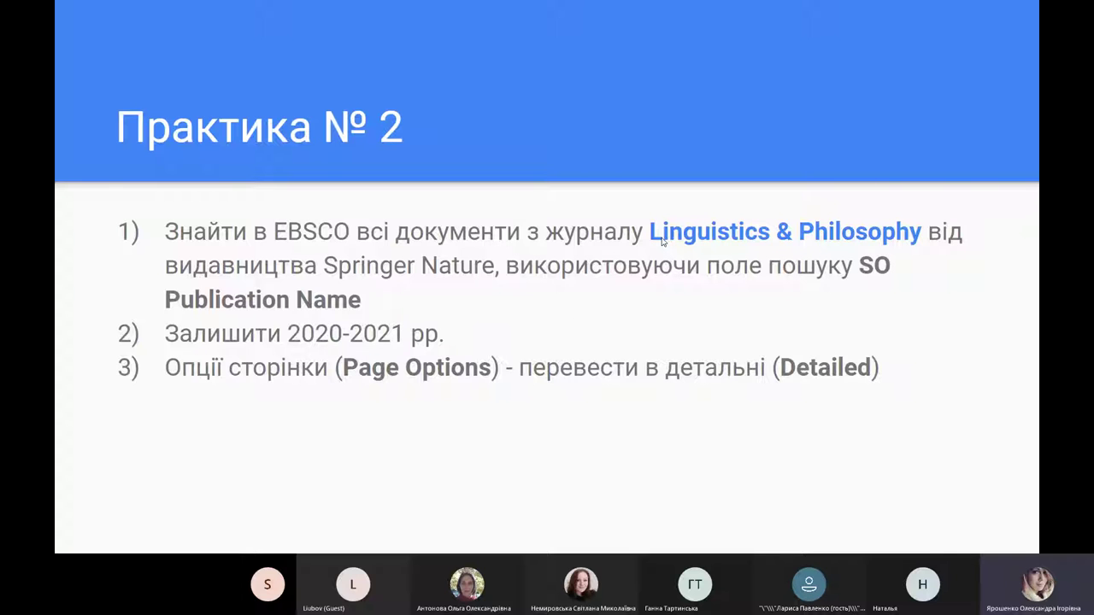
Exit the slide show and highlight the publisher name Springer Nature in the first task of Практика № 2
key(Escape)
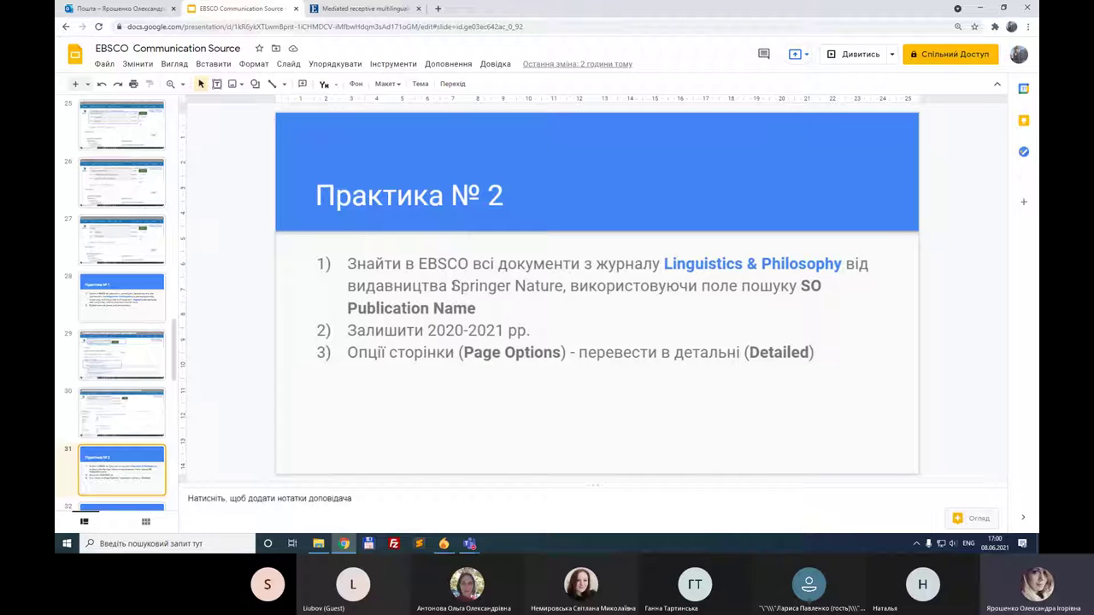
drag(451, 285, 562, 287)
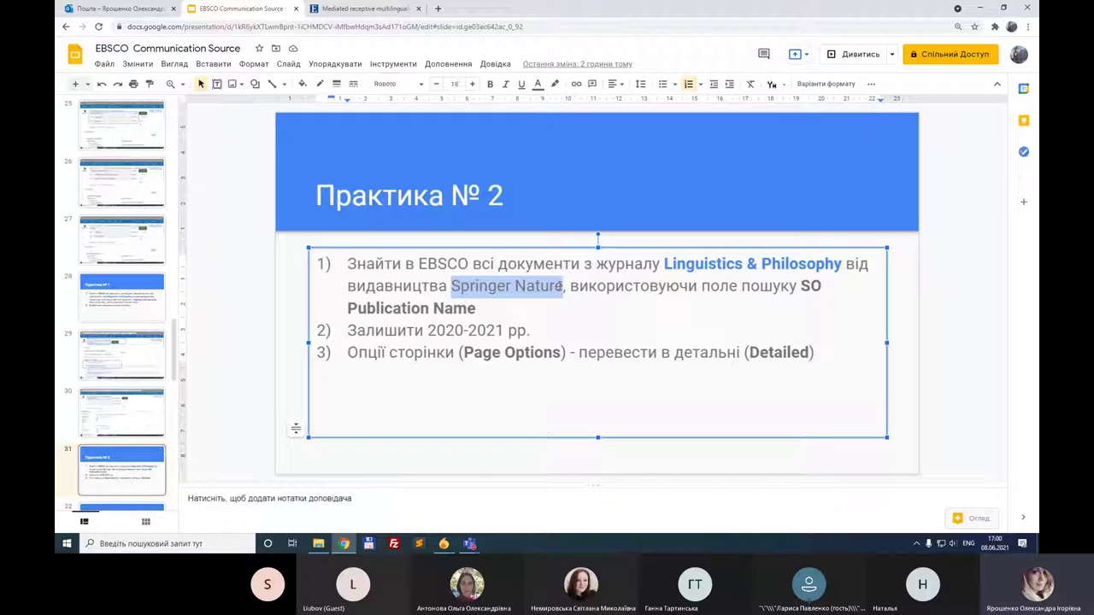
click(675, 289)
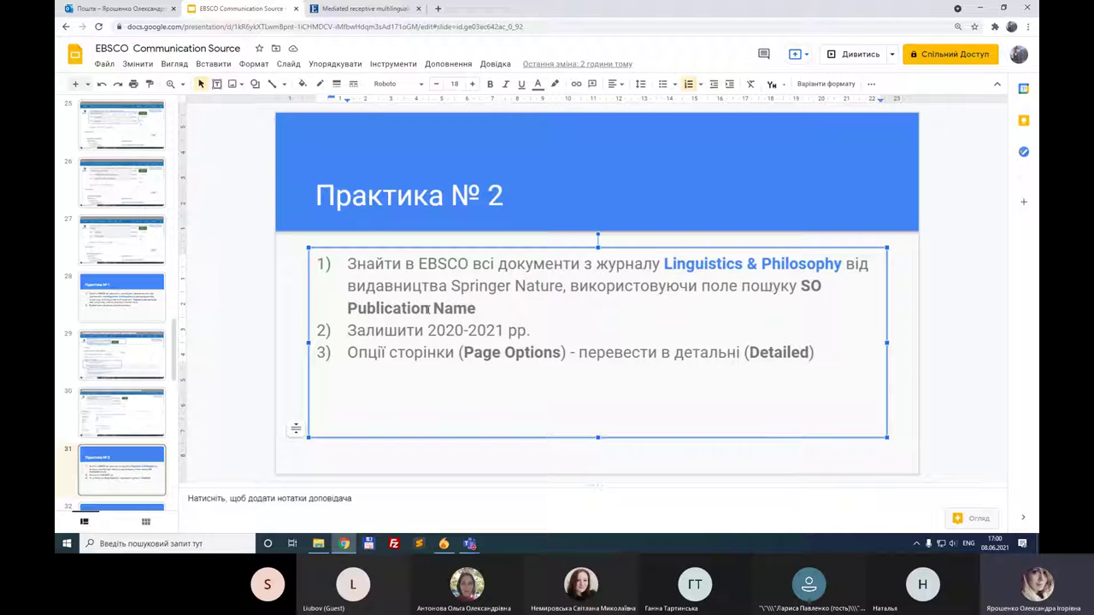
Switch back to EBSCOhost, leave the article for a new advanced search, and set the first row's field to SO Publication Name
click(355, 8)
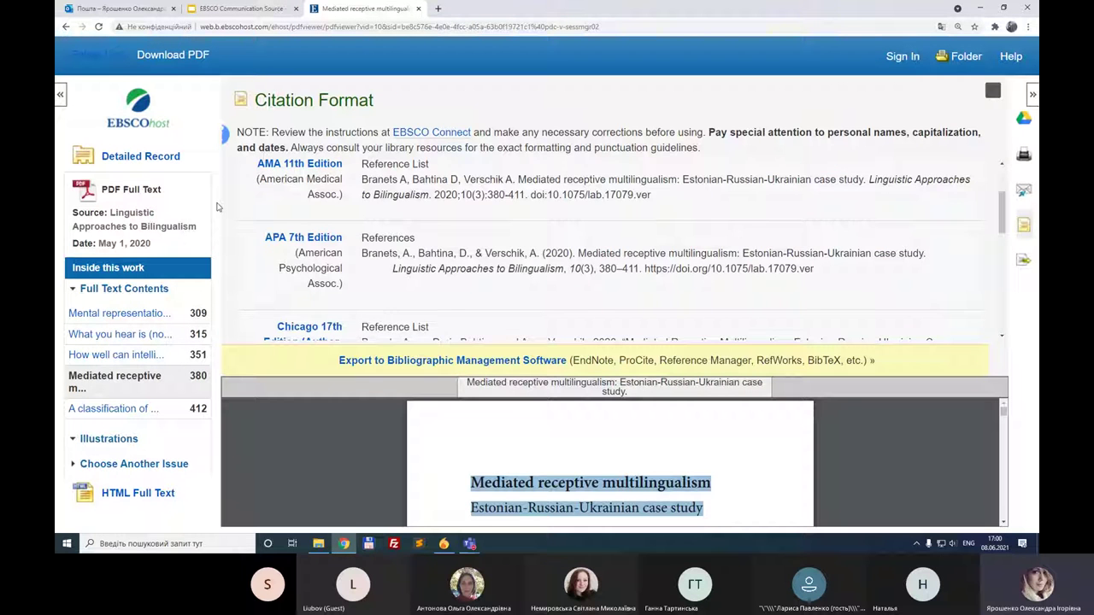
click(66, 26)
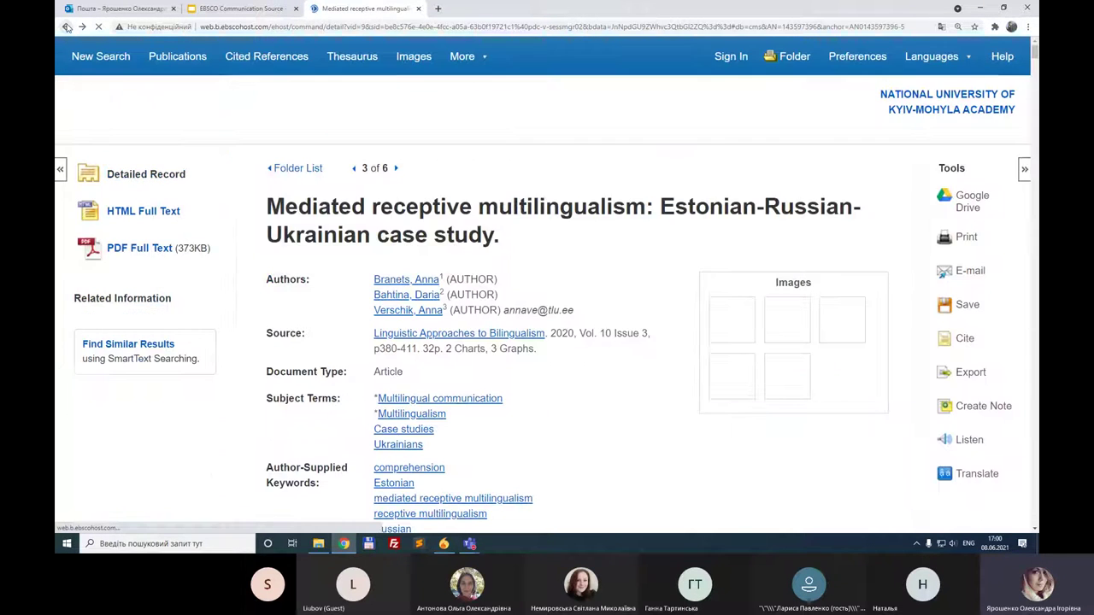
scroll(416, 379, up, 10)
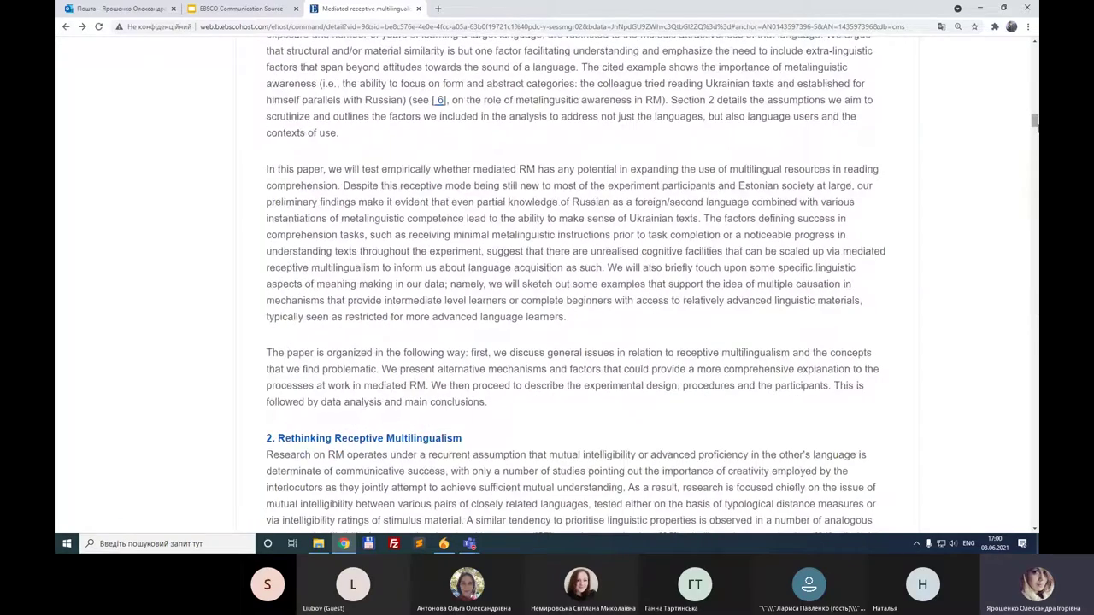
scroll(247, 60, up, 5)
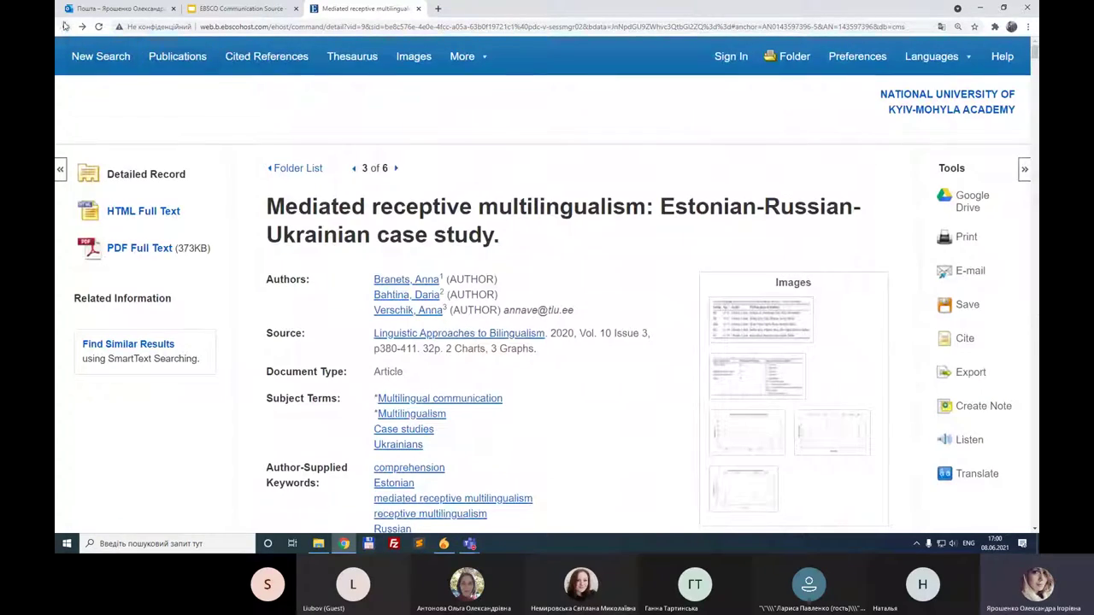
click(96, 58)
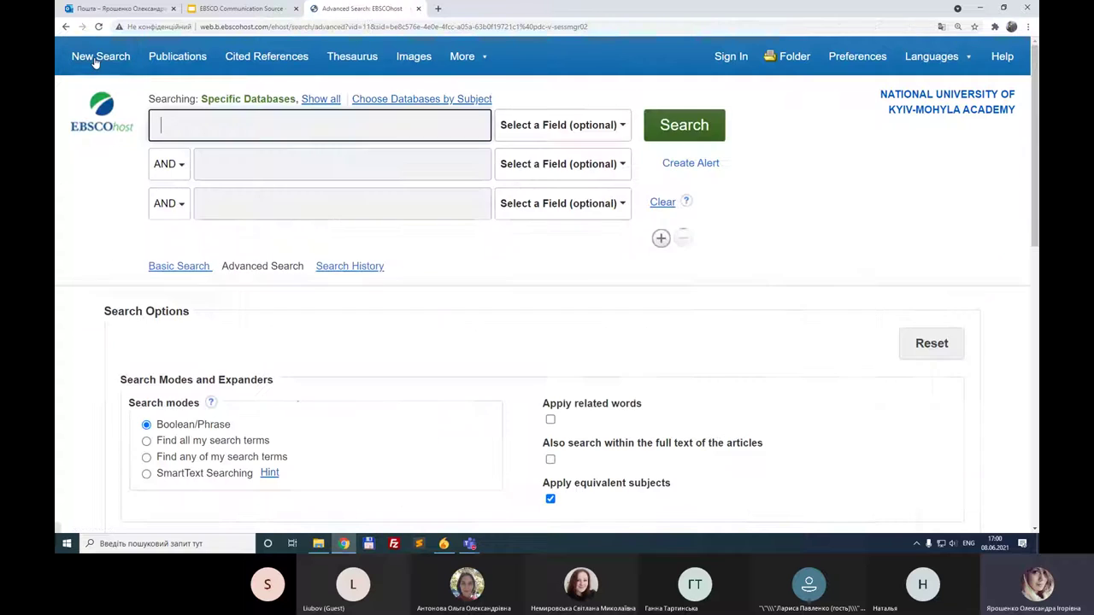
click(622, 126)
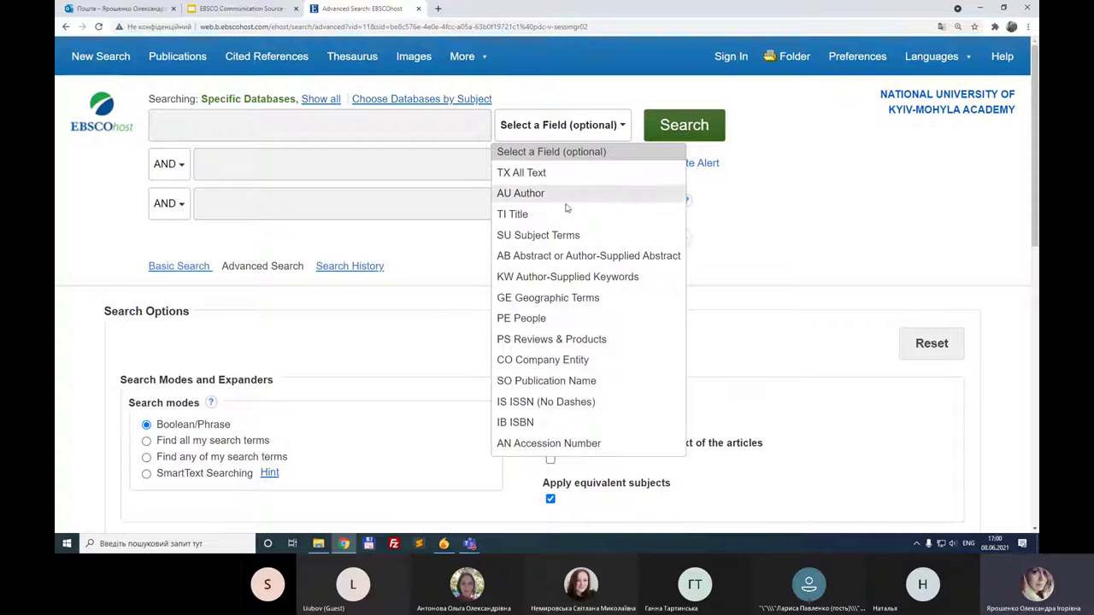
click(544, 382)
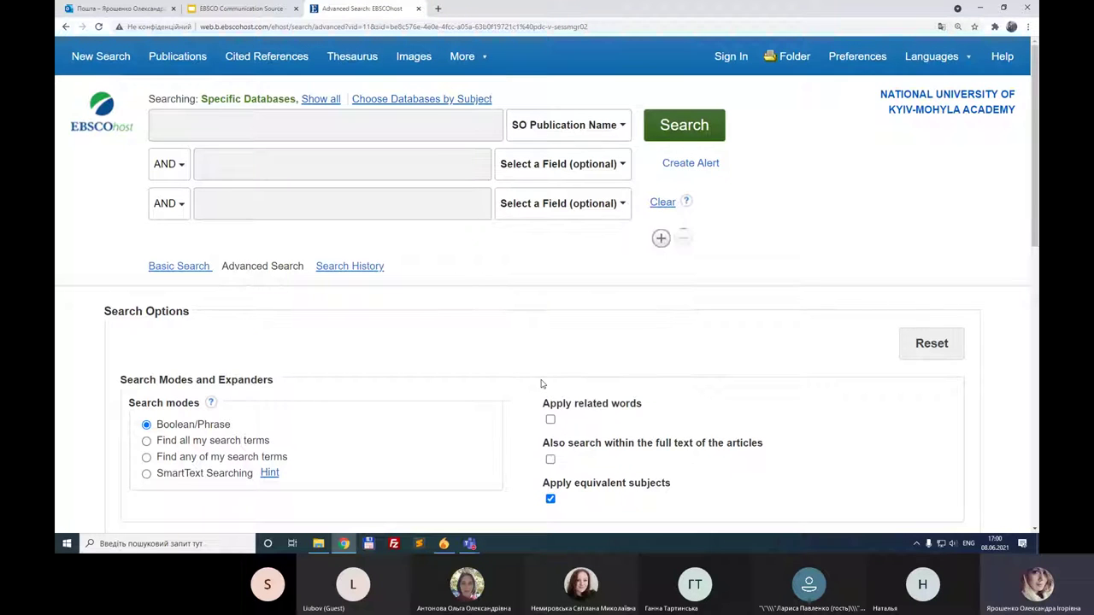
Copy the journal title from the practice slide and search EBSCOhost for the exact phrase "Linguistics & Philosophy" as publication name
click(215, 6)
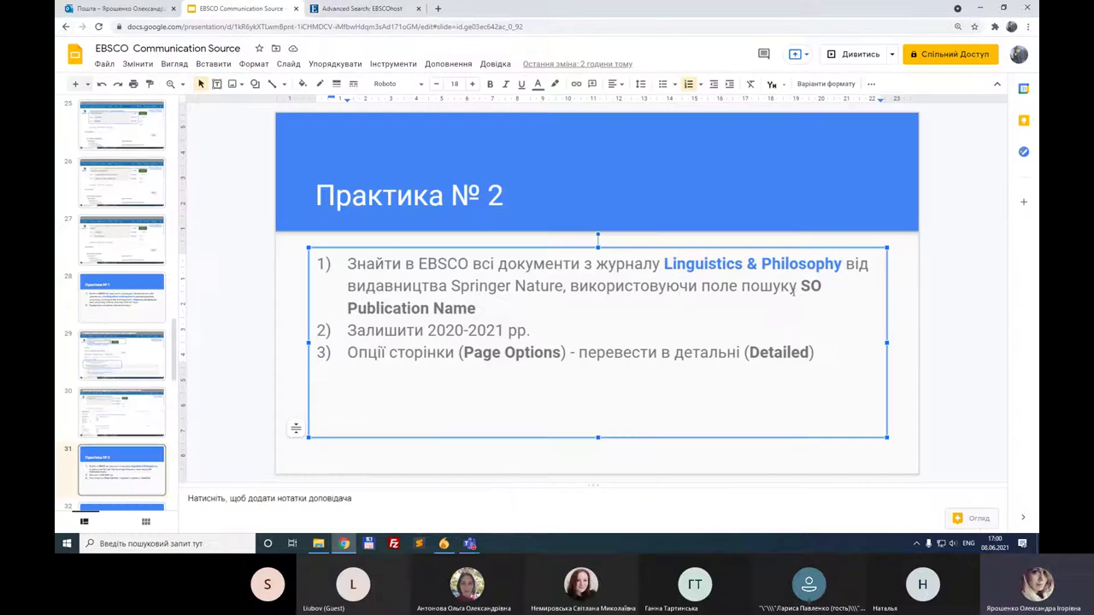
drag(664, 264, 841, 263)
key(ctrl+c)
click(364, 9)
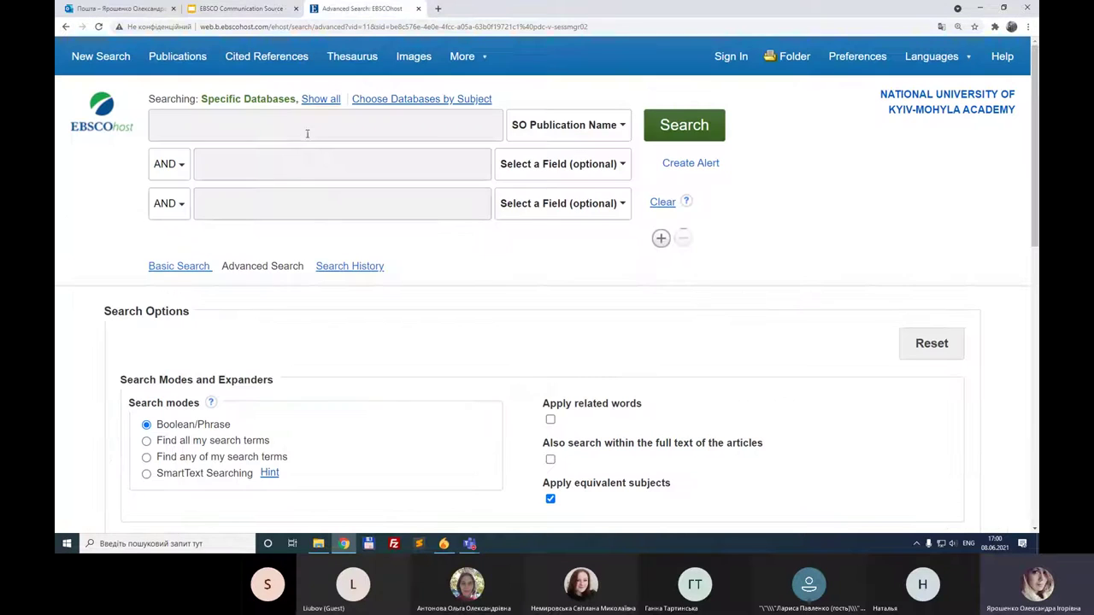
click(305, 130)
text("")
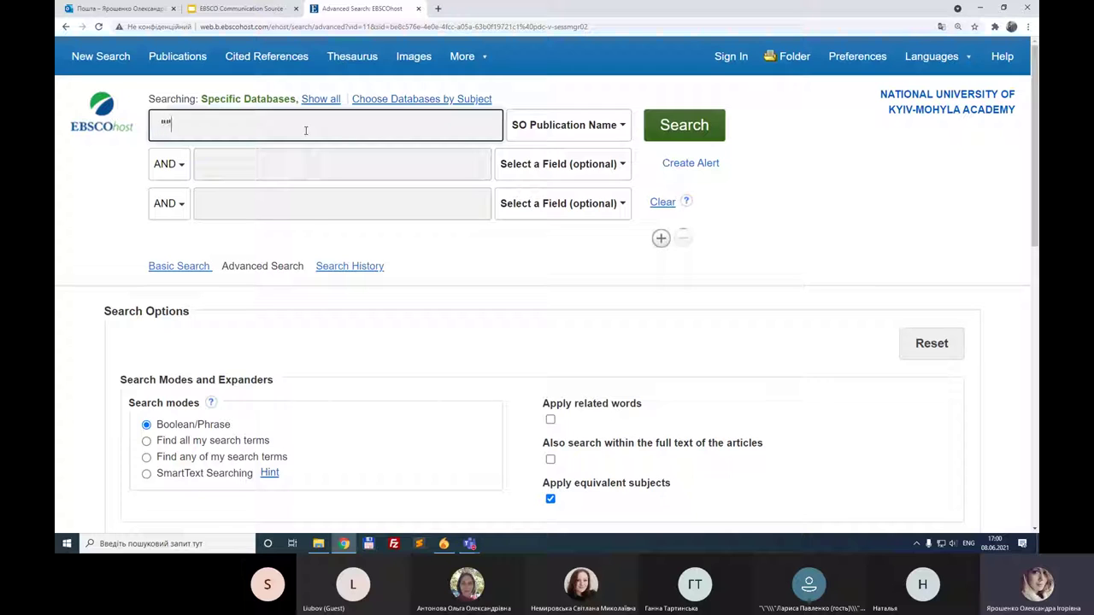
key(Left)
key(ctrl+v)
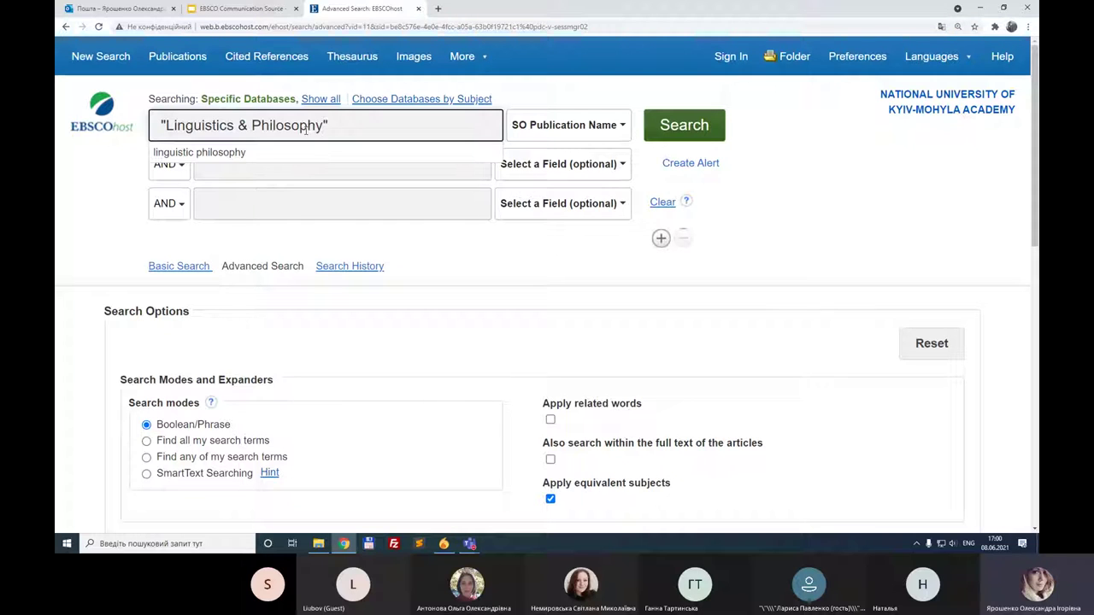
click(714, 125)
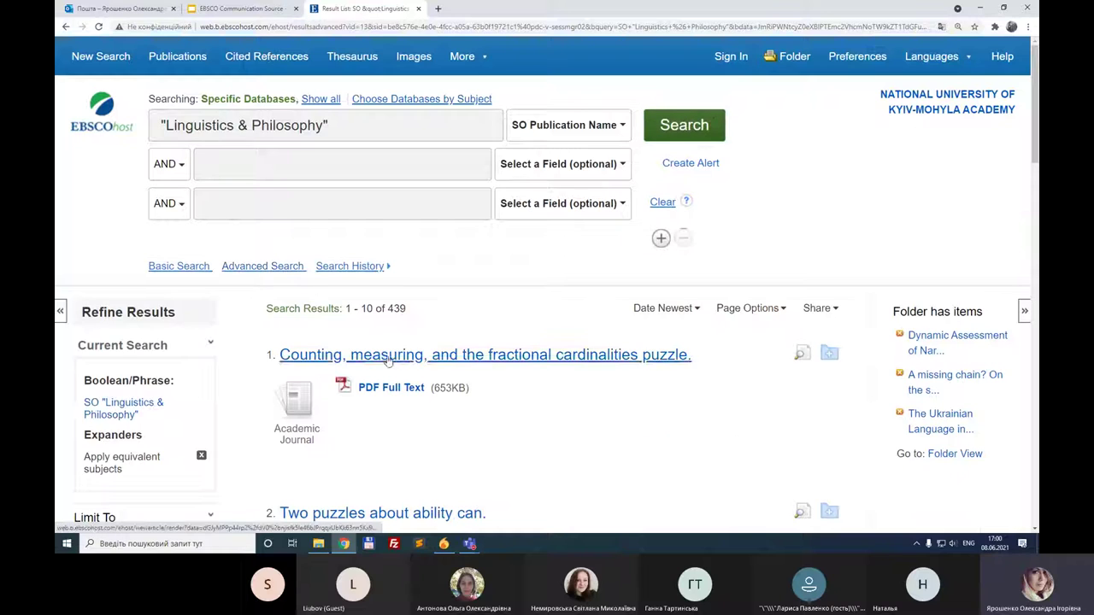
Highlight the total number of search results and the practice slide's second task about keeping only 2020-2021
drag(387, 308, 417, 311)
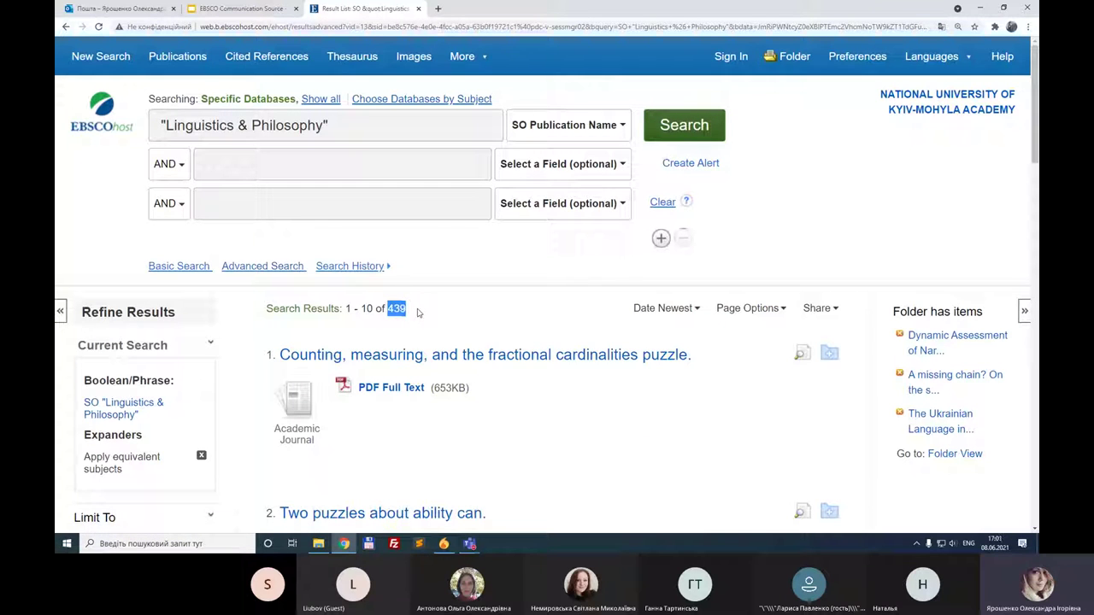
click(254, 7)
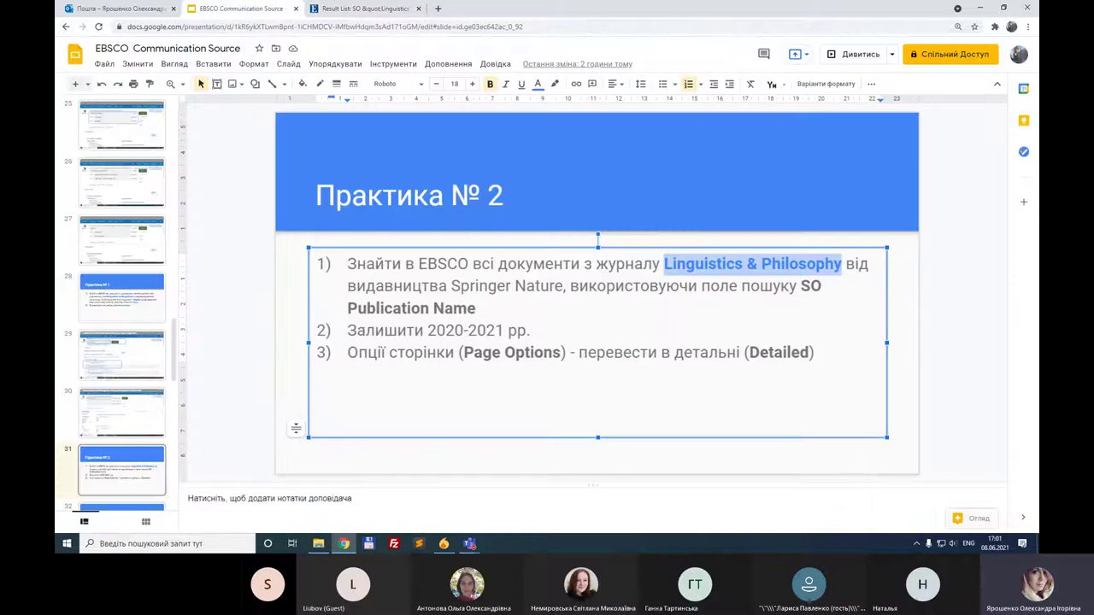
drag(349, 330, 534, 332)
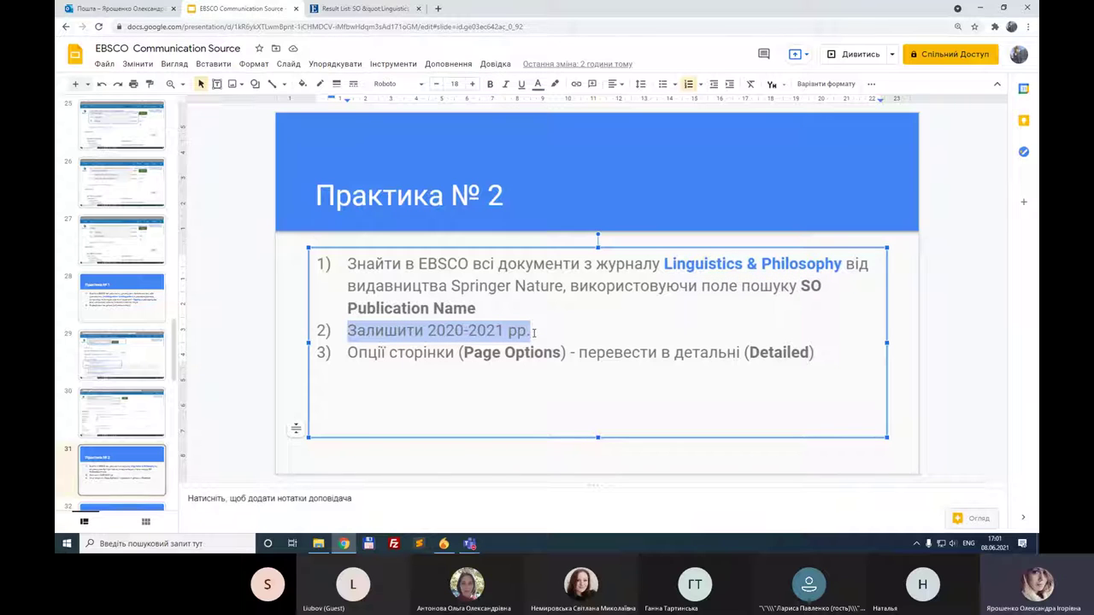
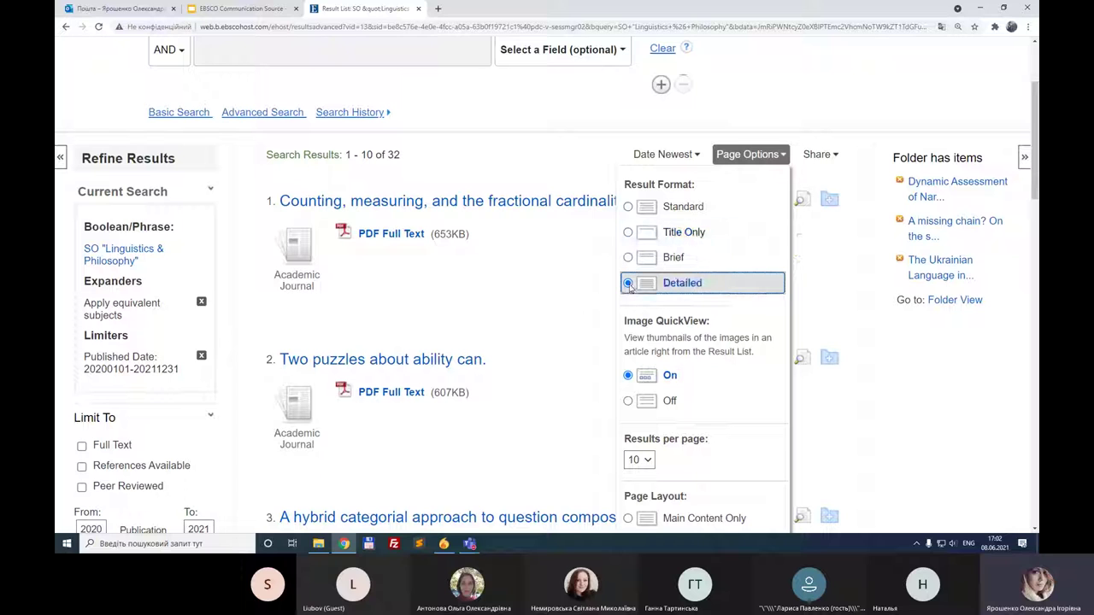
Apply the Detailed result format to the search results and look over the abstracts and subjects of the first two articles
scroll(710, 401, down, 3)
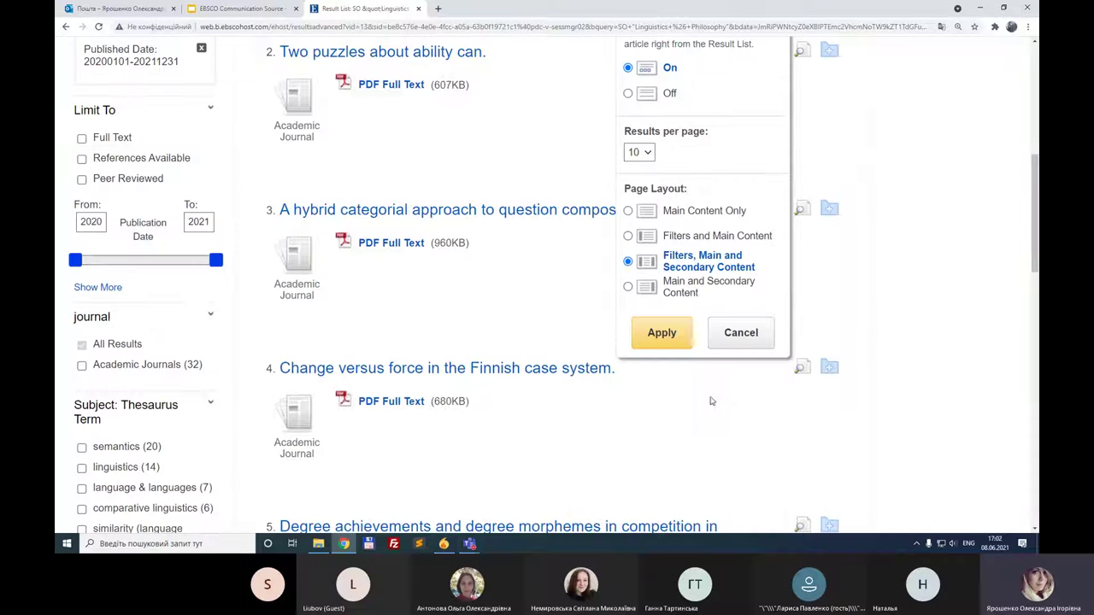
click(661, 333)
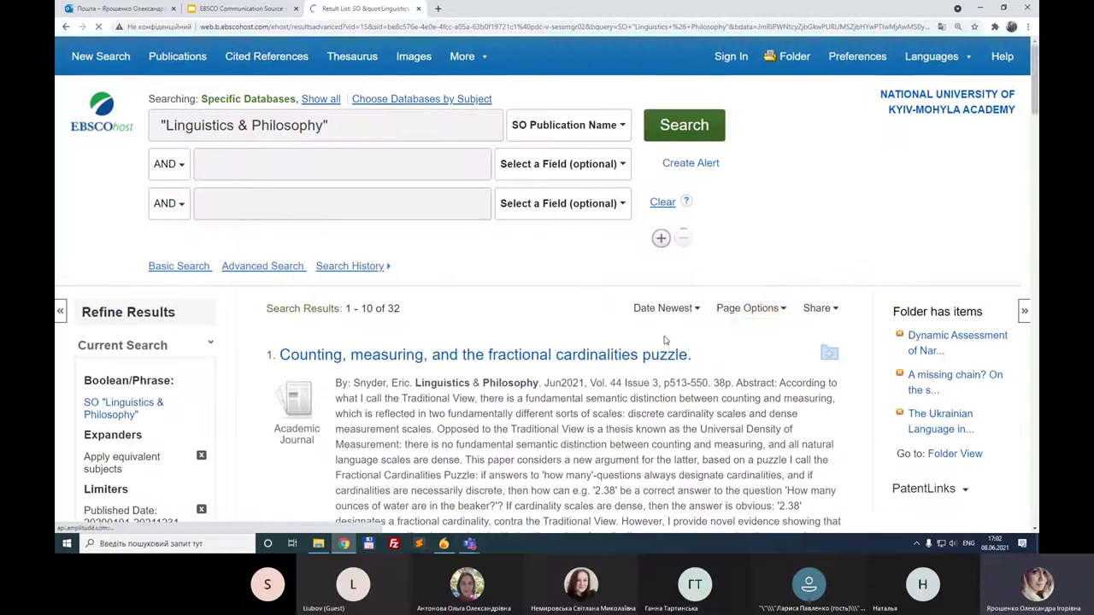
scroll(487, 311, down, 1)
scroll(487, 312, down, 3)
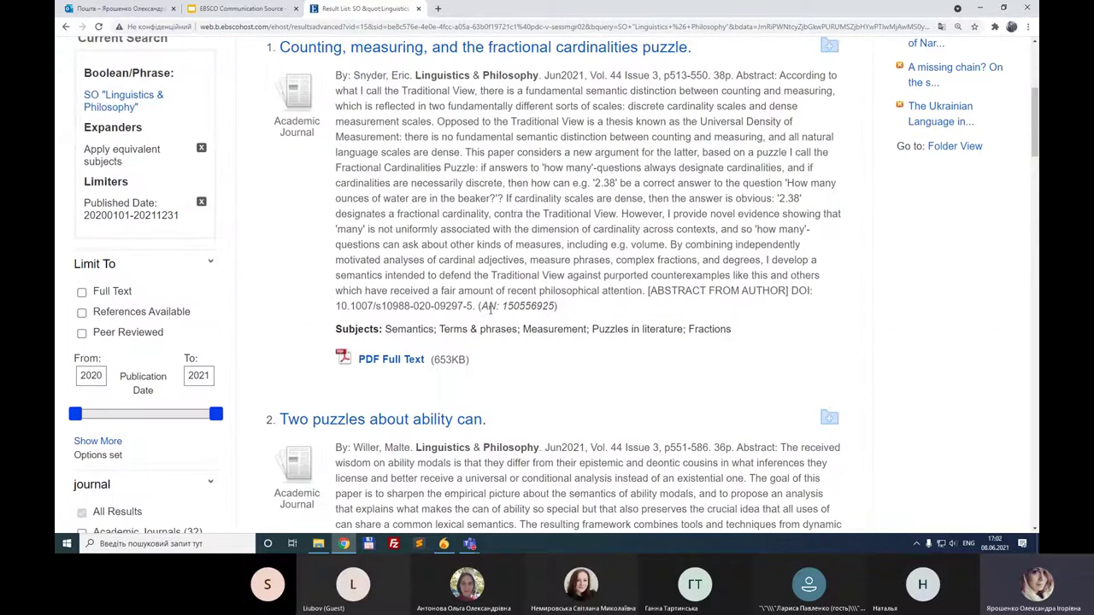
scroll(605, 311, up, 2)
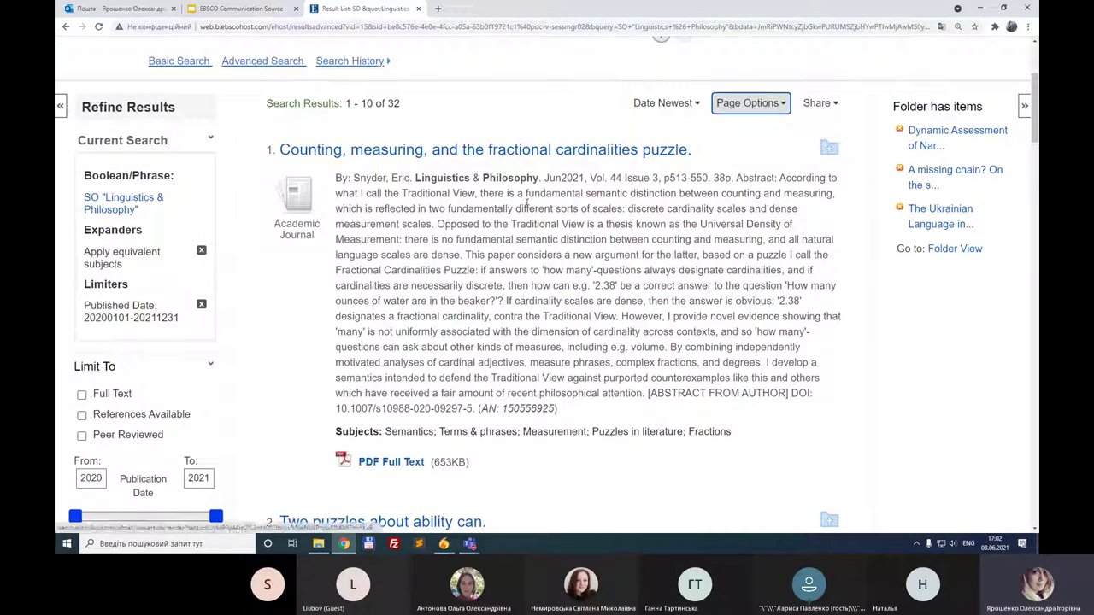
scroll(344, 222, down, 4)
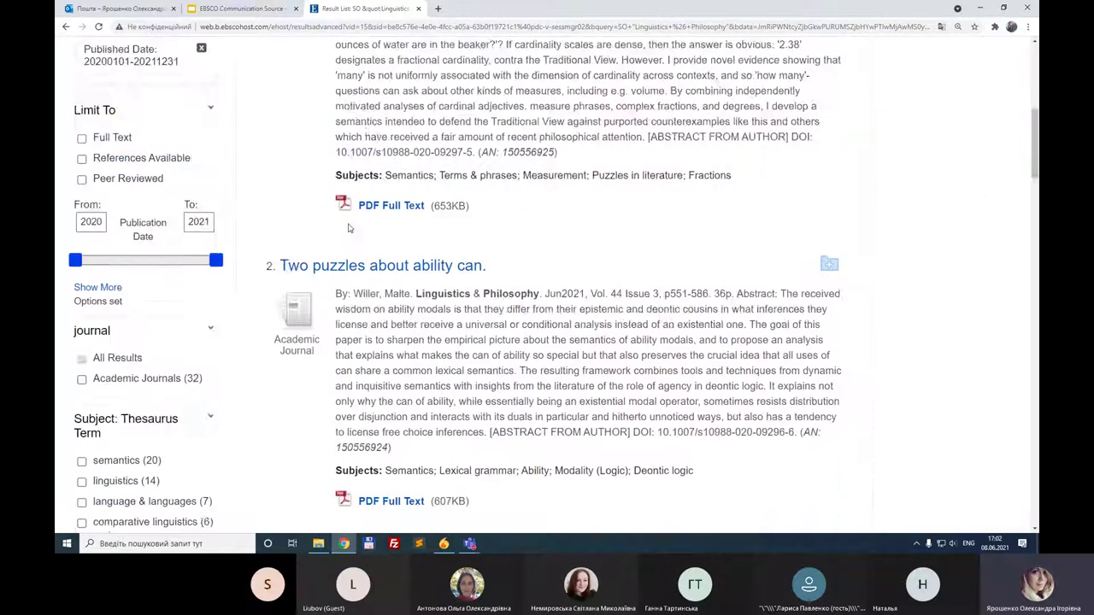
Look over the abstracts and subjects of the second to sixth articles in the detailed result list
drag(355, 206, 551, 285)
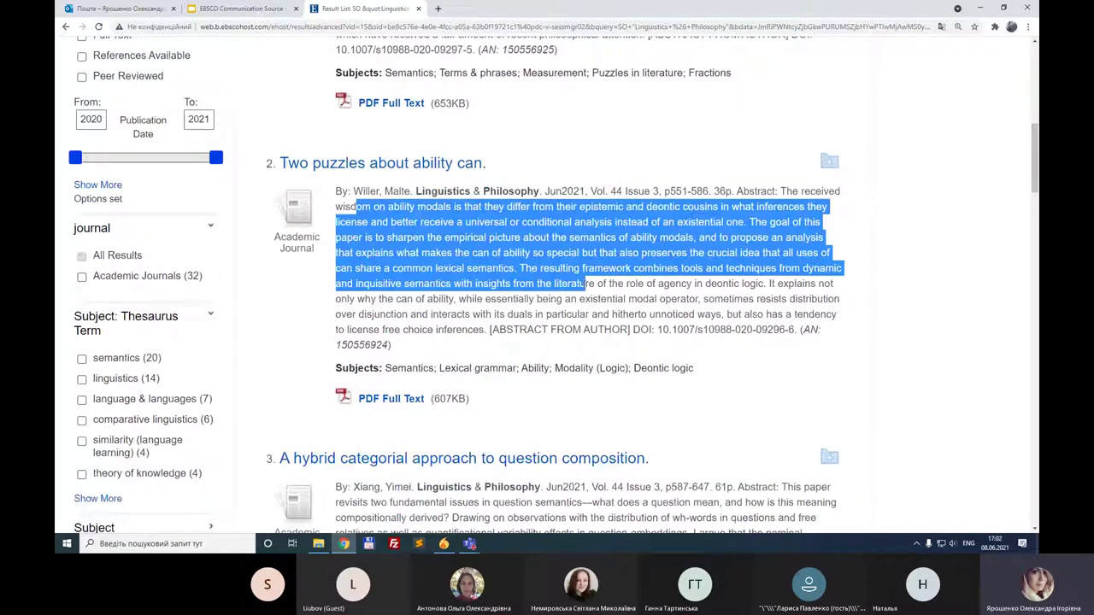
scroll(414, 197, down, 3)
drag(413, 198, 504, 272)
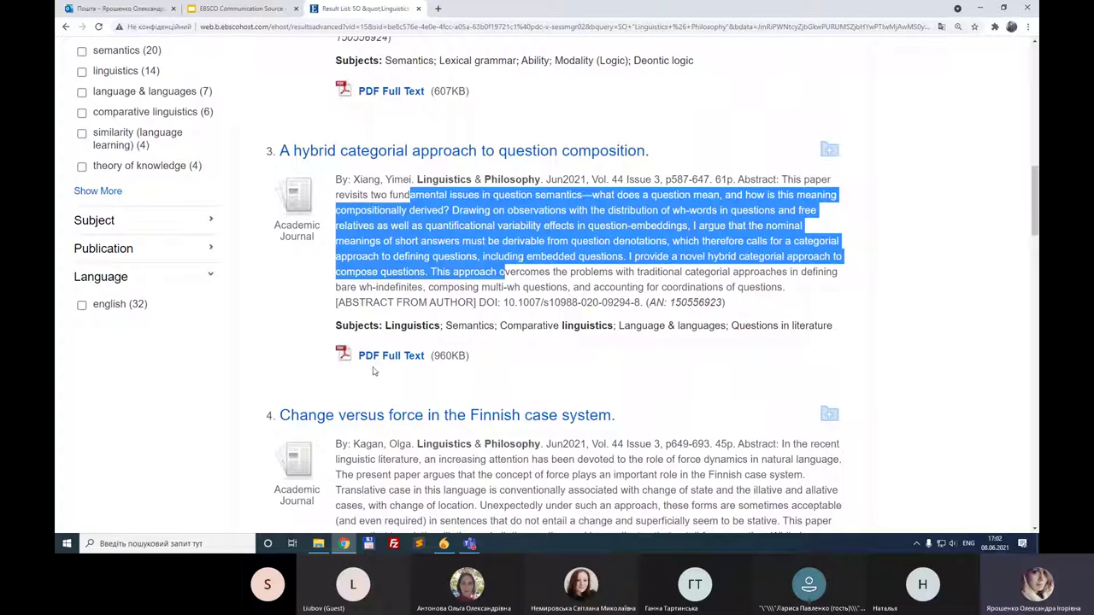
scroll(482, 268, down, 3)
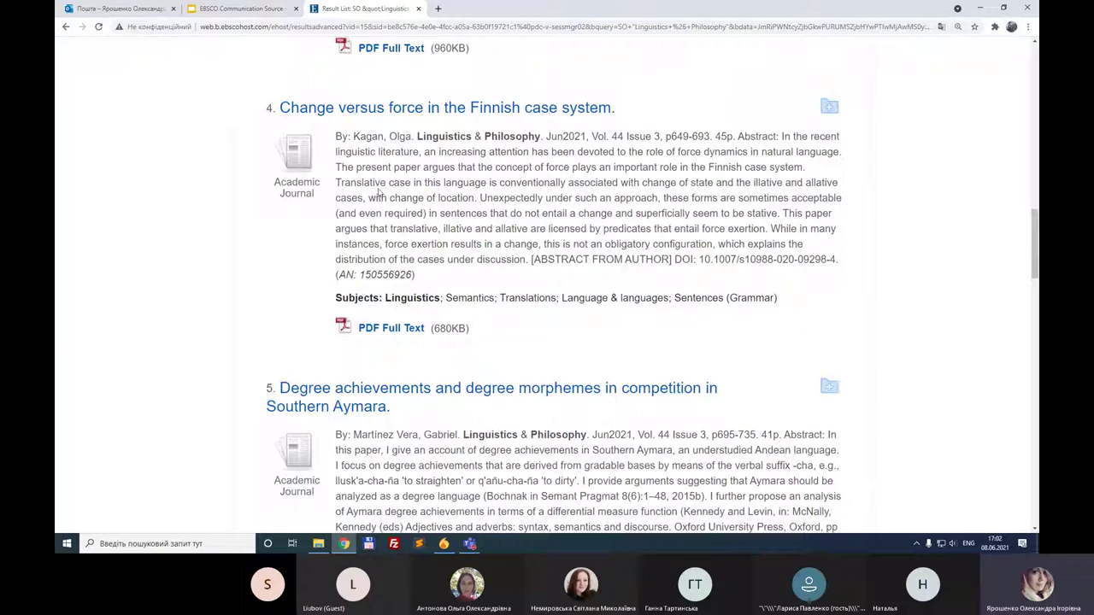
drag(379, 194, 567, 231)
scroll(391, 321, down, 4)
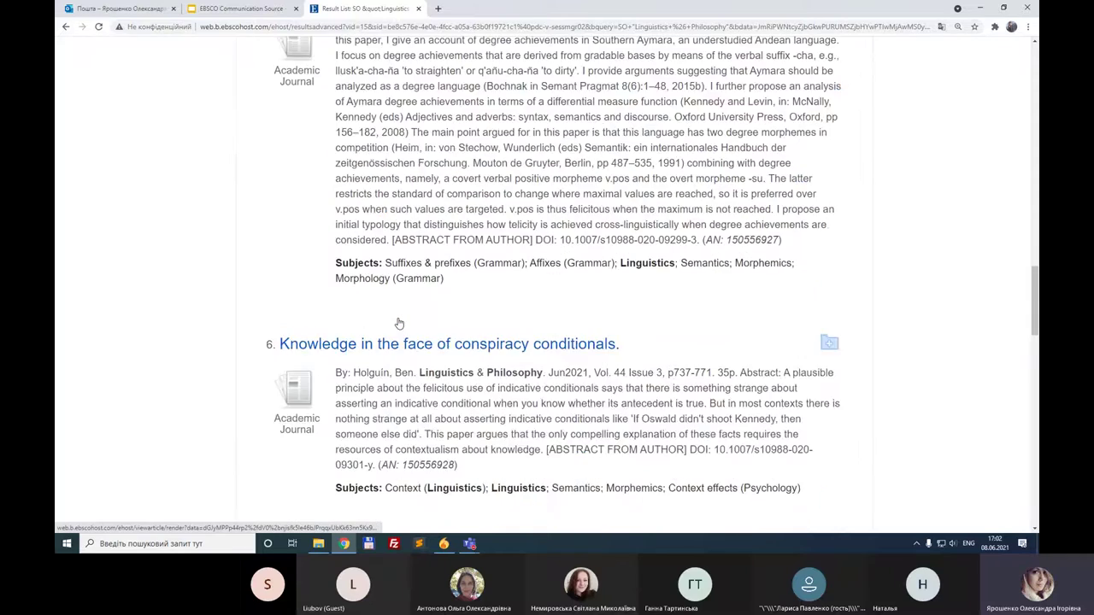
scroll(398, 322, down, 2)
Switch to the EBSCO Communication Source presentation and show the Практика № 3 slide full screen, leaving the slideshow once it is read
click(242, 9)
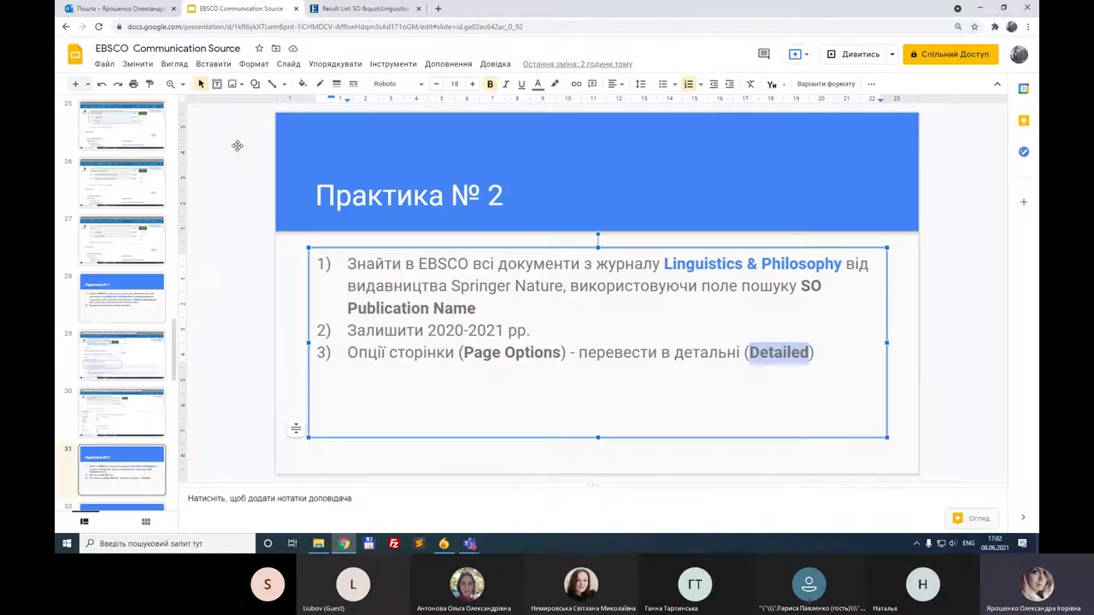
click(909, 382)
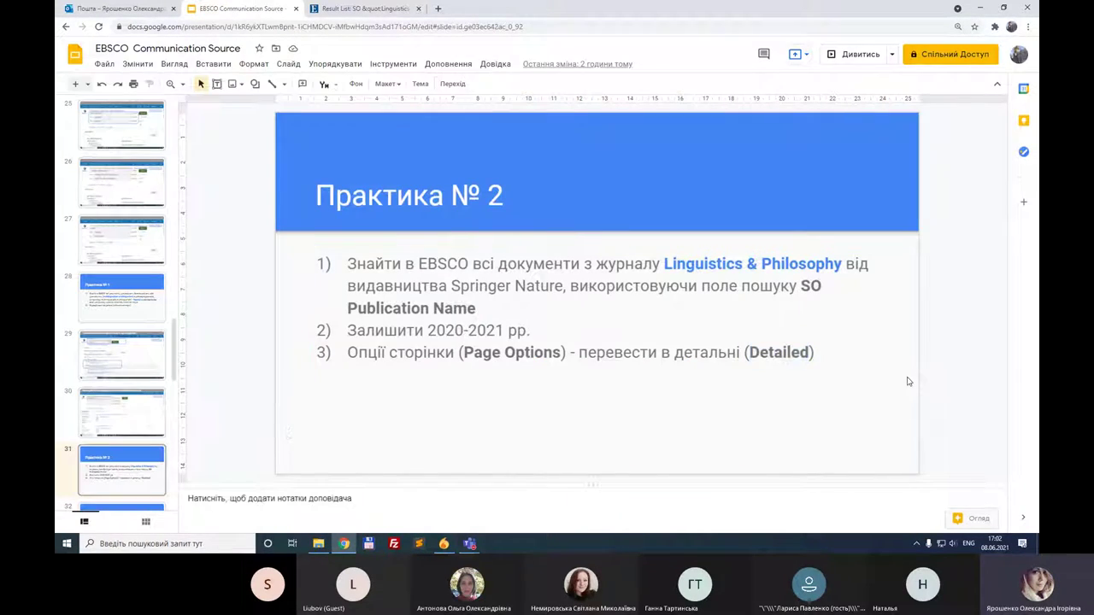
key(ctrl+Return)
key(Right)
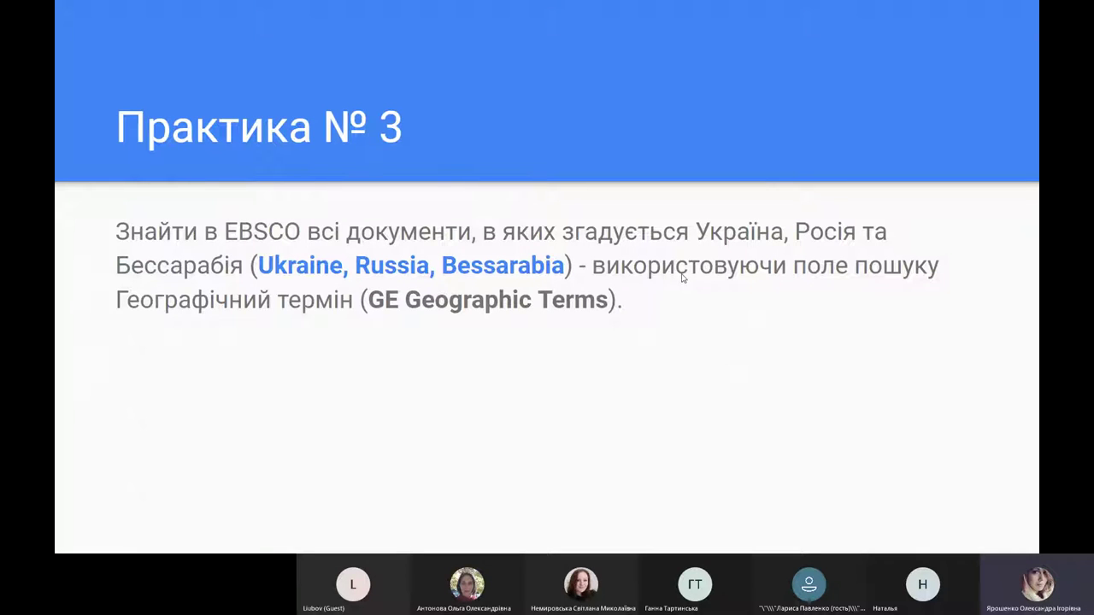
key(Escape)
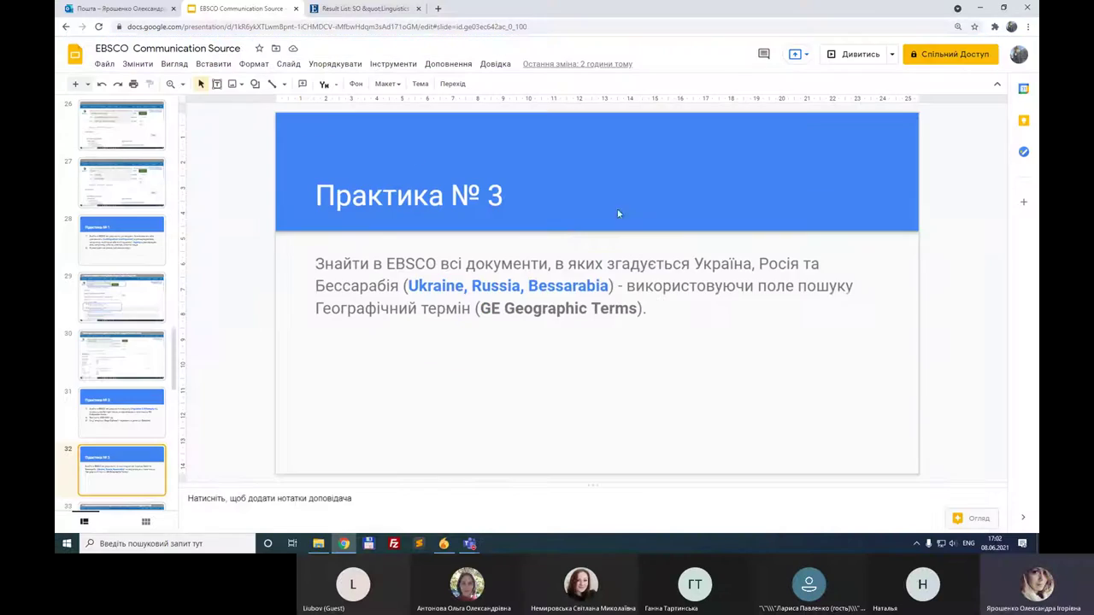
Return to EBSCOhost, clear the search form, and set the first row's field to GE Geographic Terms
click(342, 7)
scroll(706, 265, up, 20)
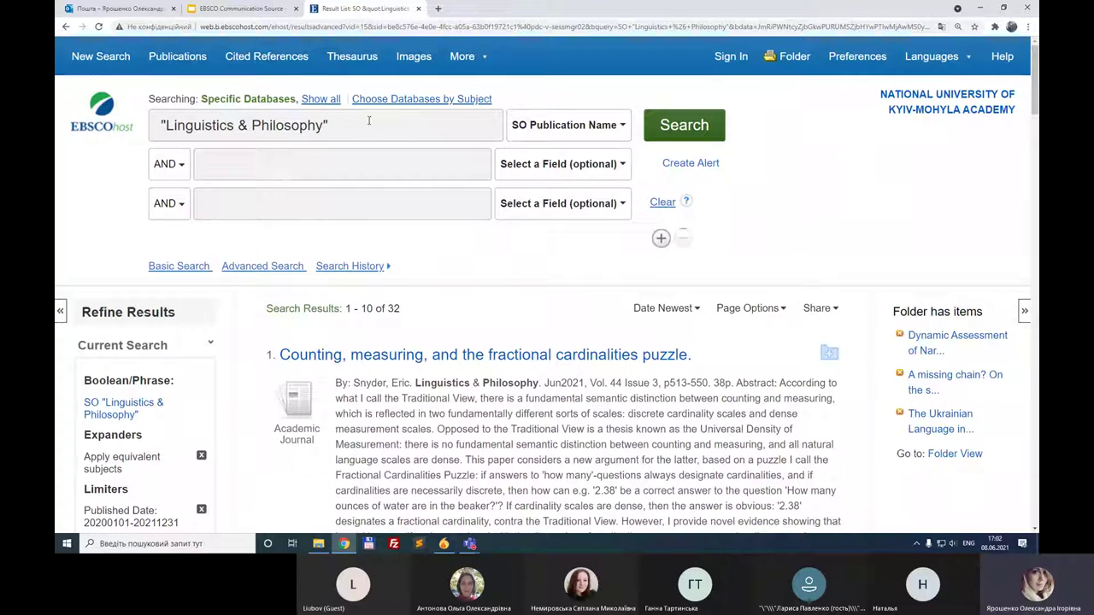
click(662, 202)
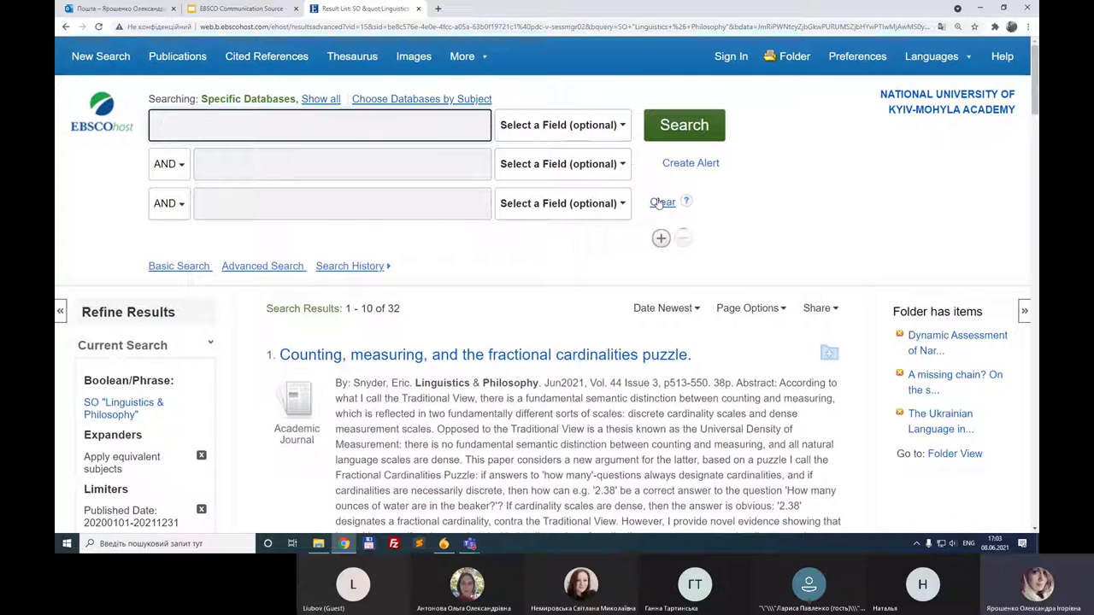
click(623, 126)
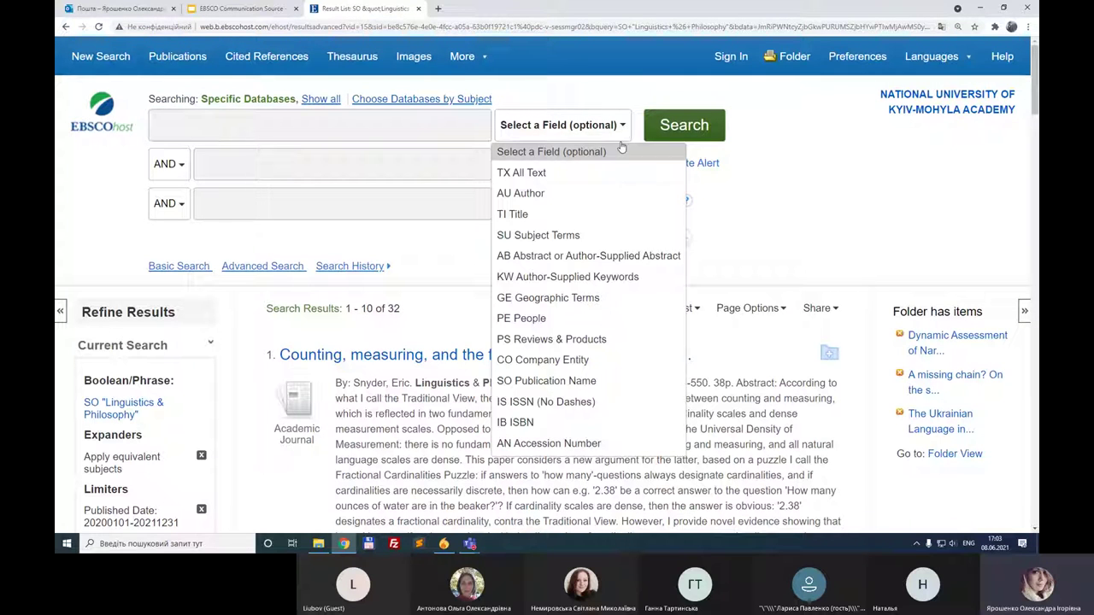
click(575, 299)
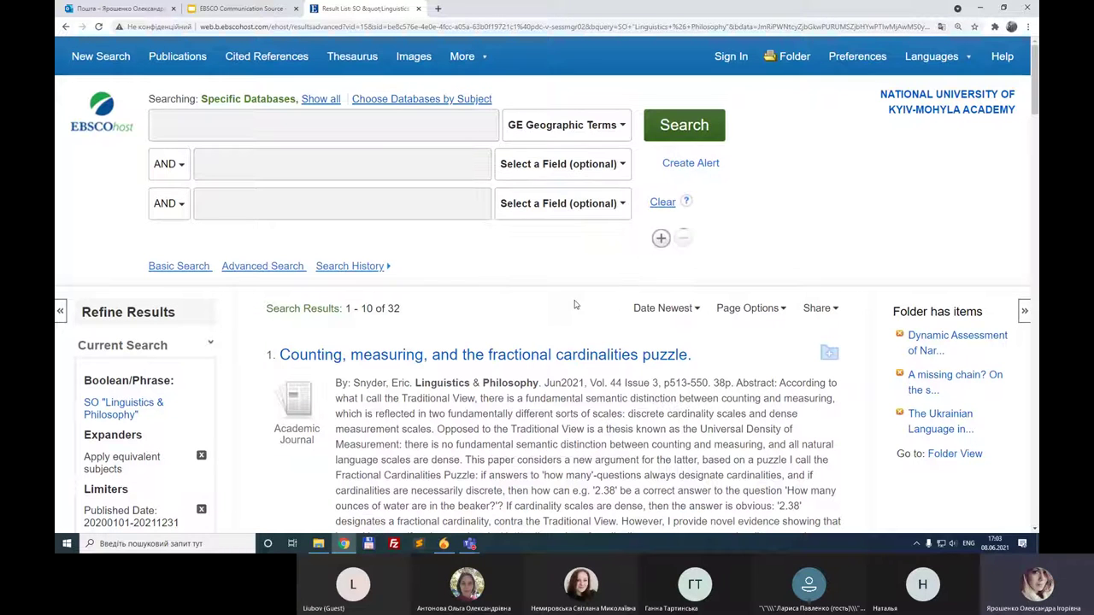
Copy "Ukraine, Russia, Bessarabia" from the practice slide into EBSCOhost's first search row
click(257, 9)
click(408, 286)
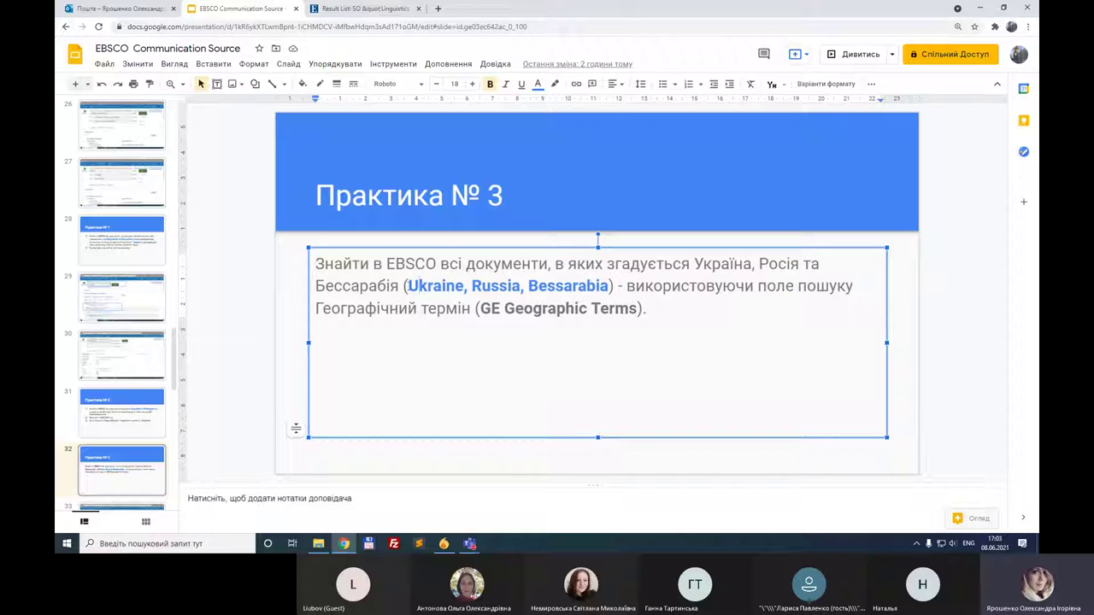
drag(408, 285, 610, 286)
key(ctrl+c)
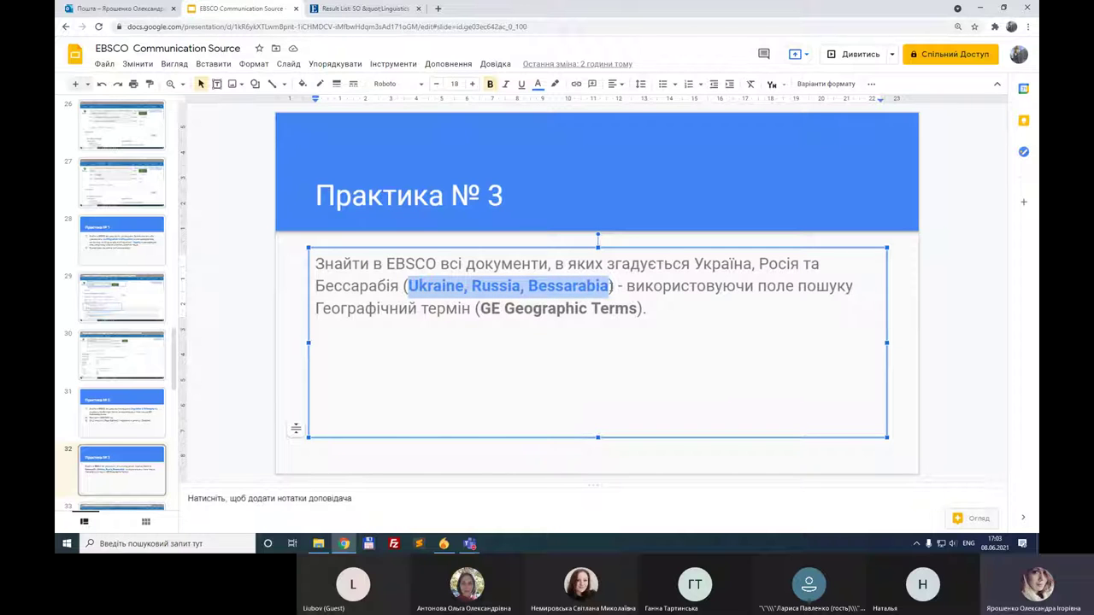
click(393, 9)
click(369, 122)
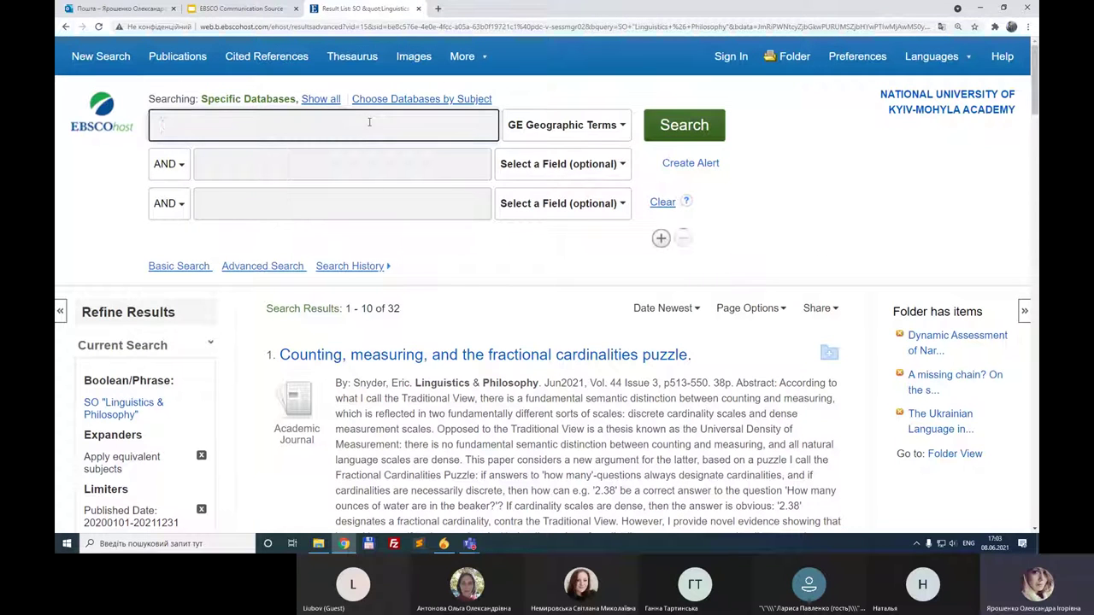
key(ctrl+v)
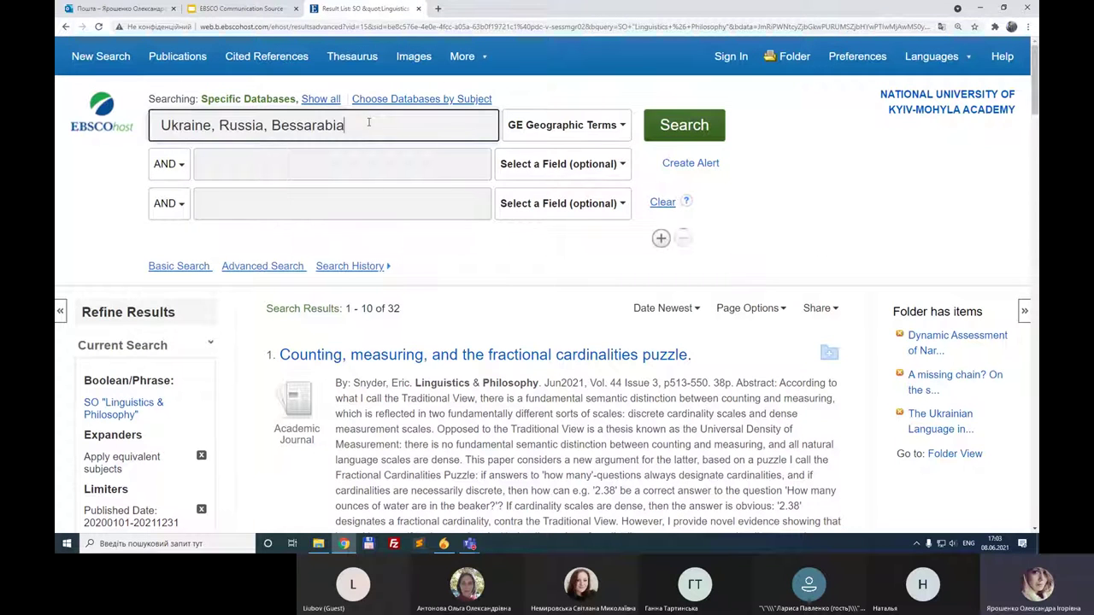
Replace the commas between the place names with operators so the query reads "Ukraine AND Russia AND Bessarabia"
click(219, 125)
key(BackSpace)
key(BackSpace)
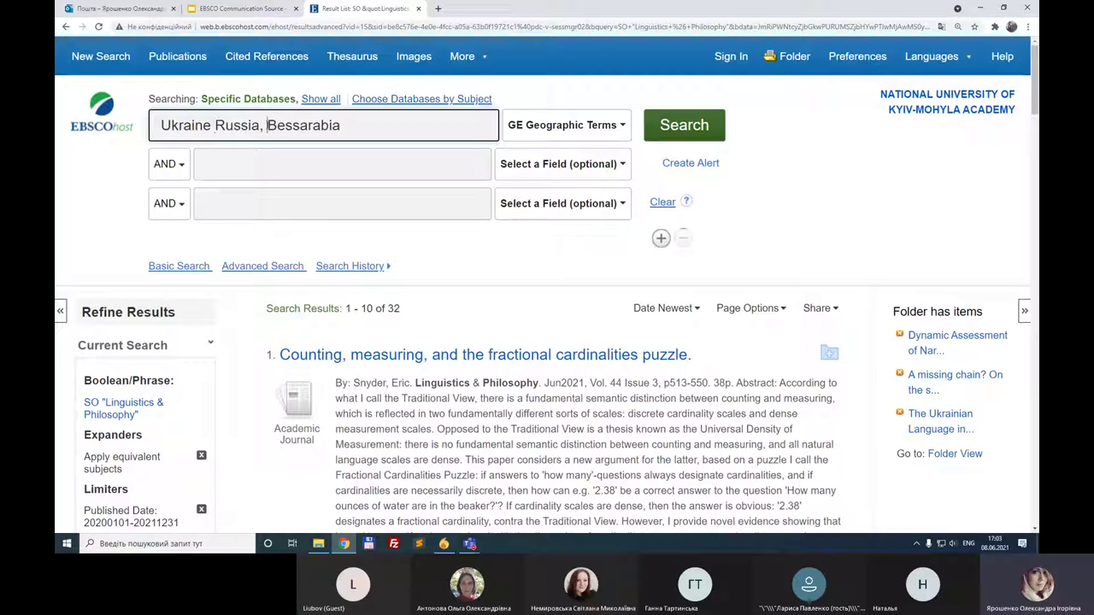
key(BackSpace)
key(BackSpace)
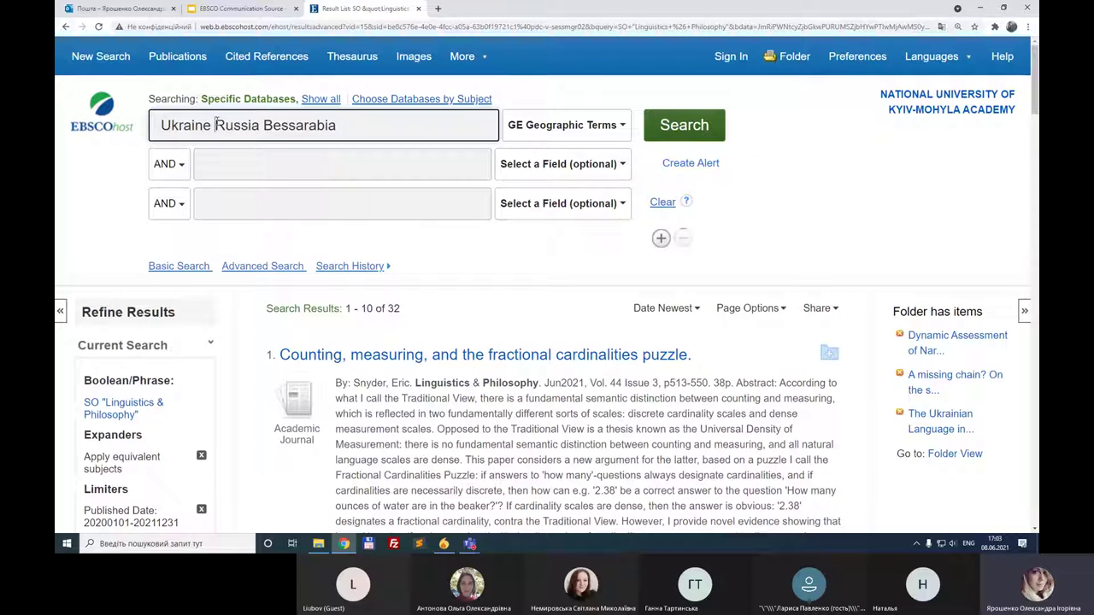
text(AND)
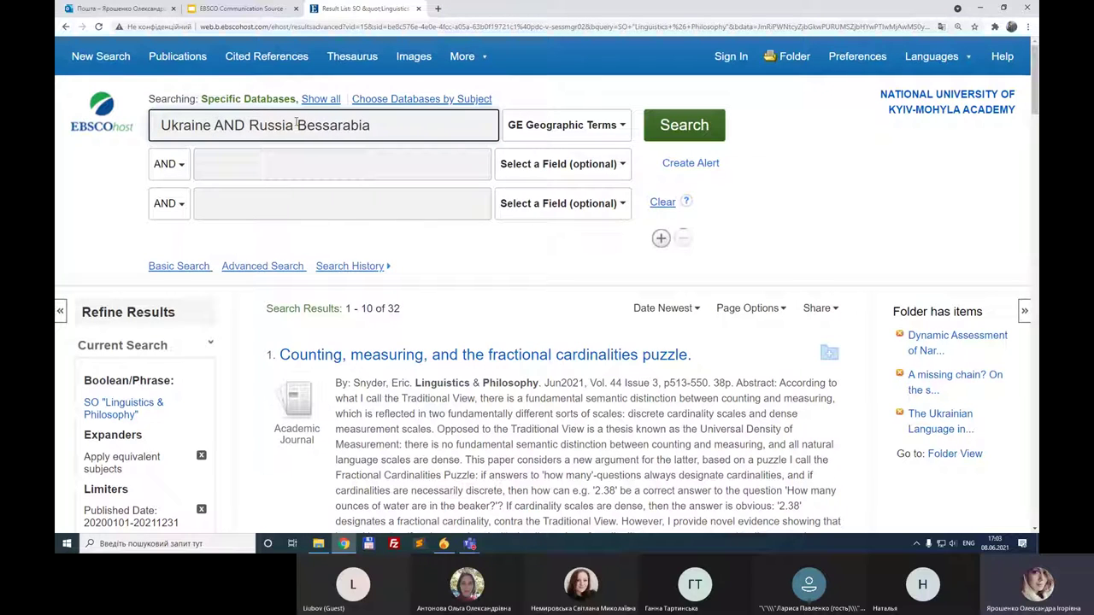
click(296, 125)
text(AN )
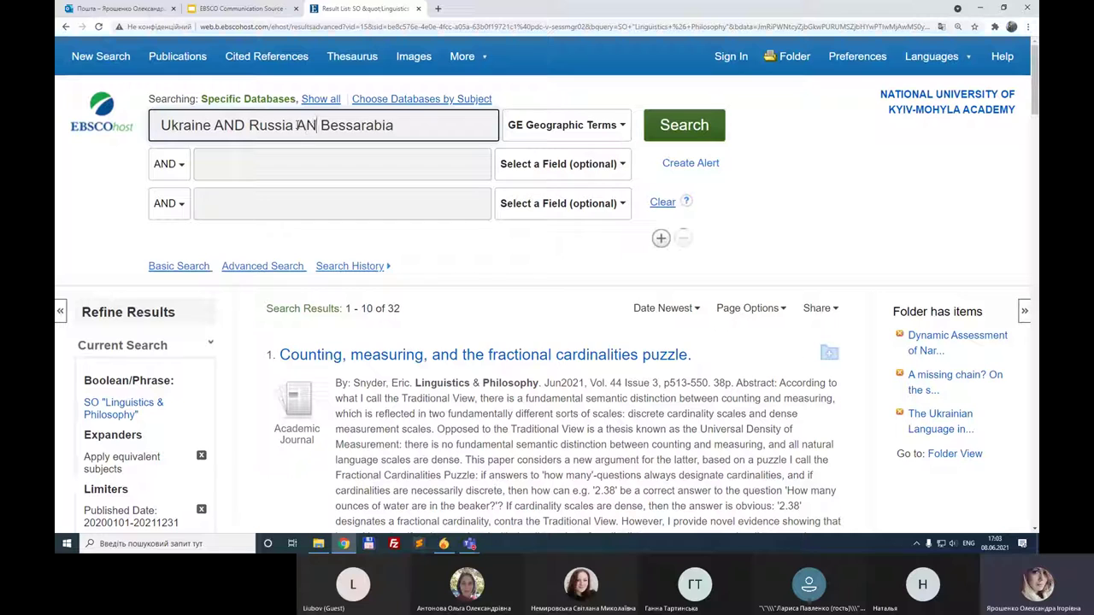
text(D)
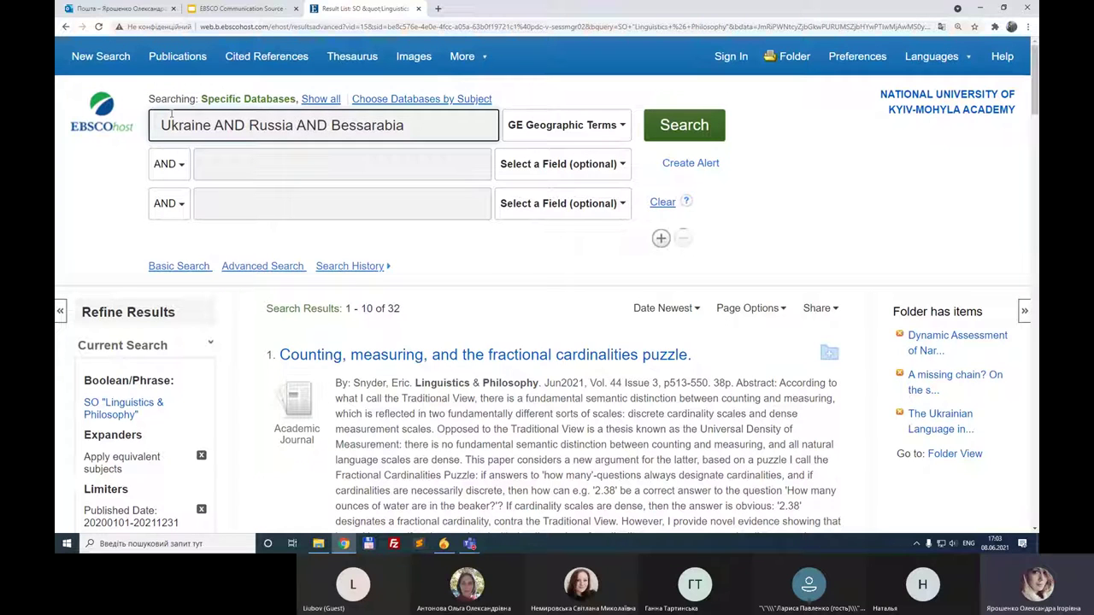
Run the geographic terms search and look over the found article's abstract and subjects
click(215, 210)
click(215, 177)
click(418, 124)
click(106, 177)
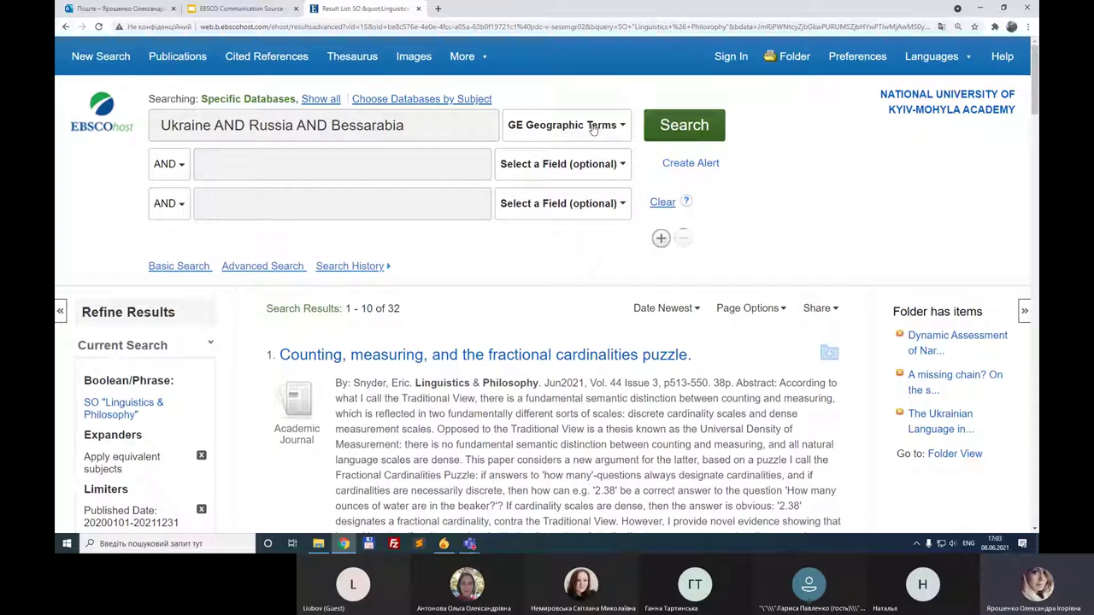
click(683, 126)
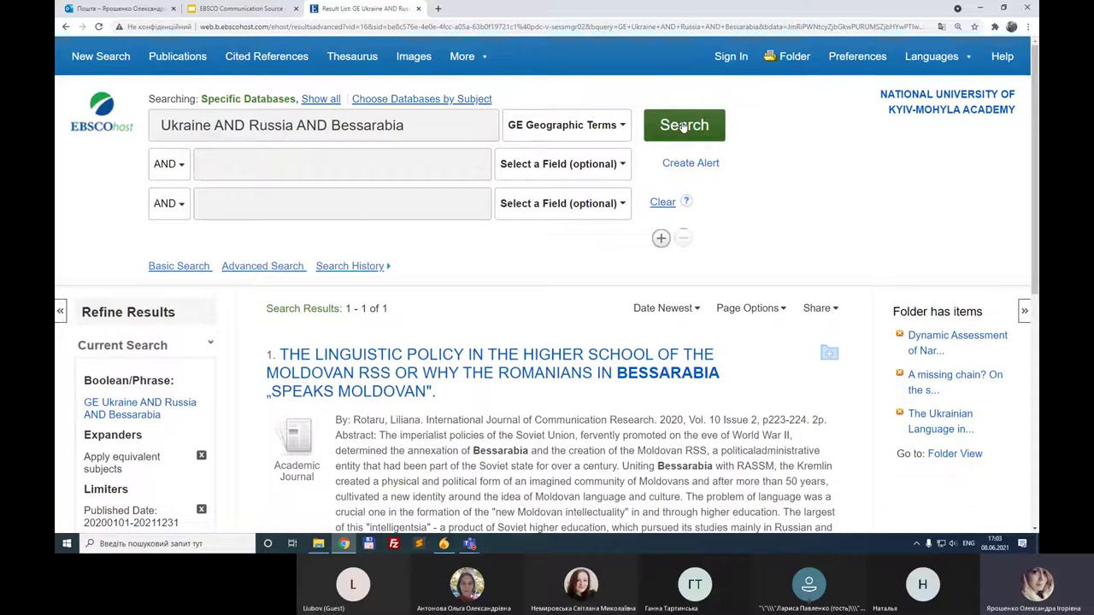
scroll(175, 335, down, 2)
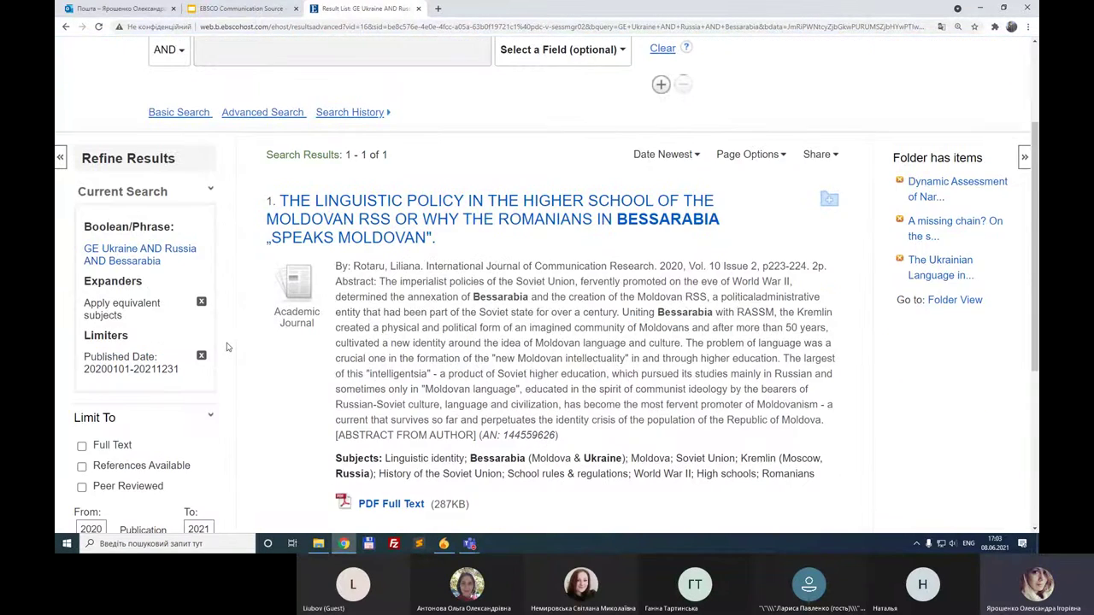
scroll(227, 346, down, 2)
scroll(227, 347, up, 1)
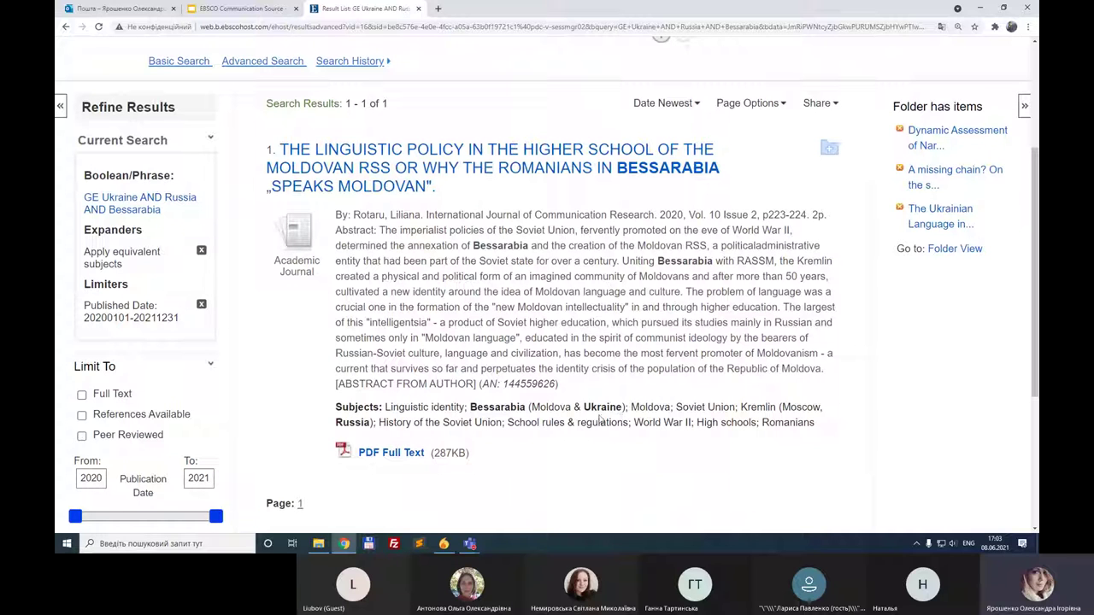
scroll(601, 419, up, 1)
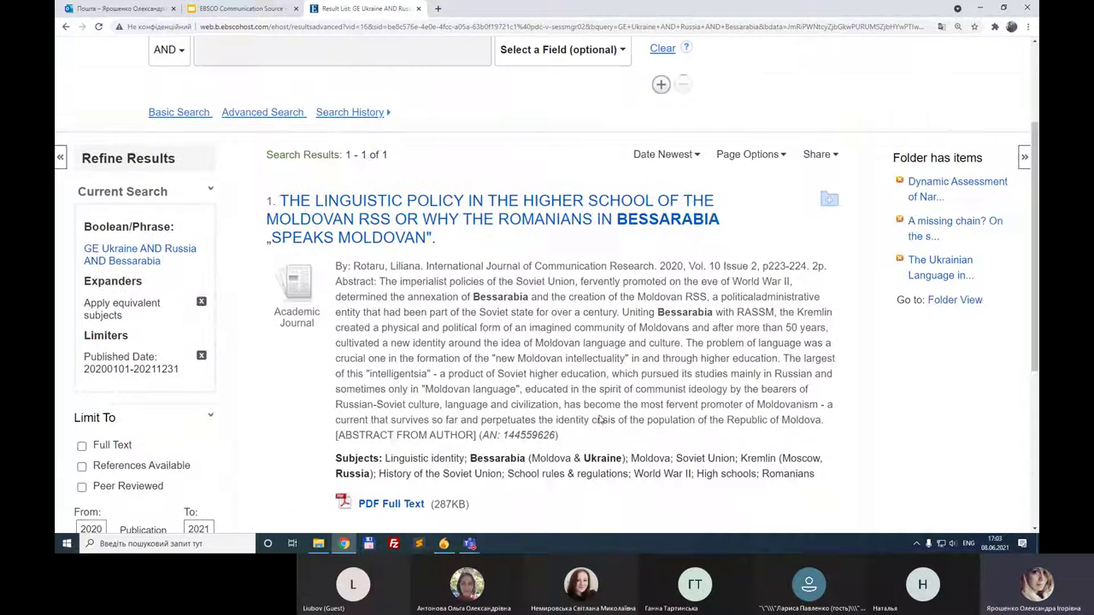
Switch to the presentation and show the Cited References slide and the Практика № 4 slide full screen, leaving the slideshow once read
click(256, 5)
click(907, 300)
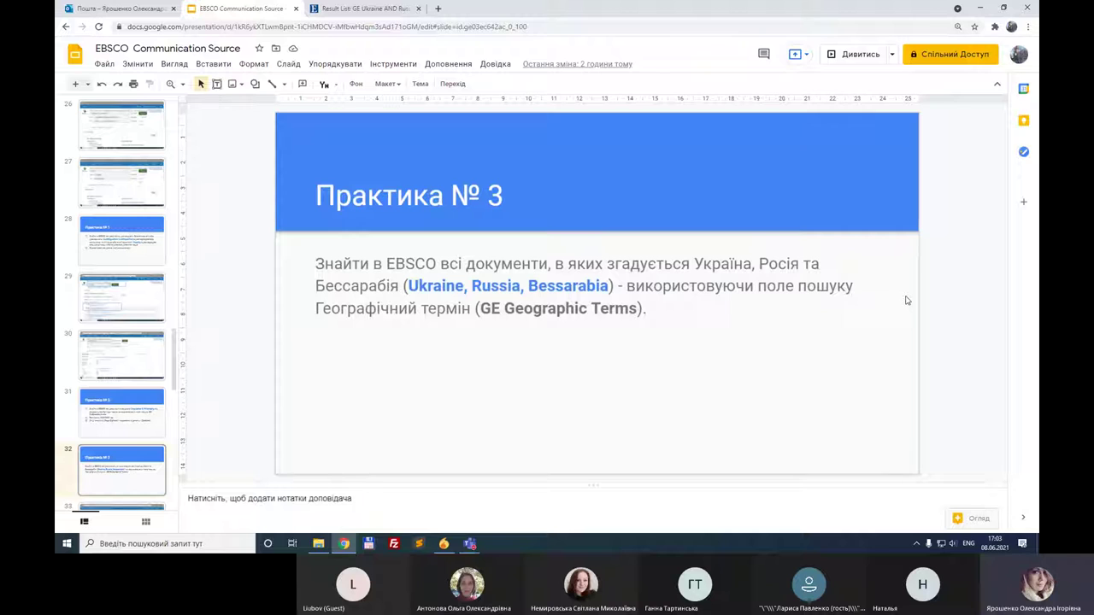
key(ctrl+F5)
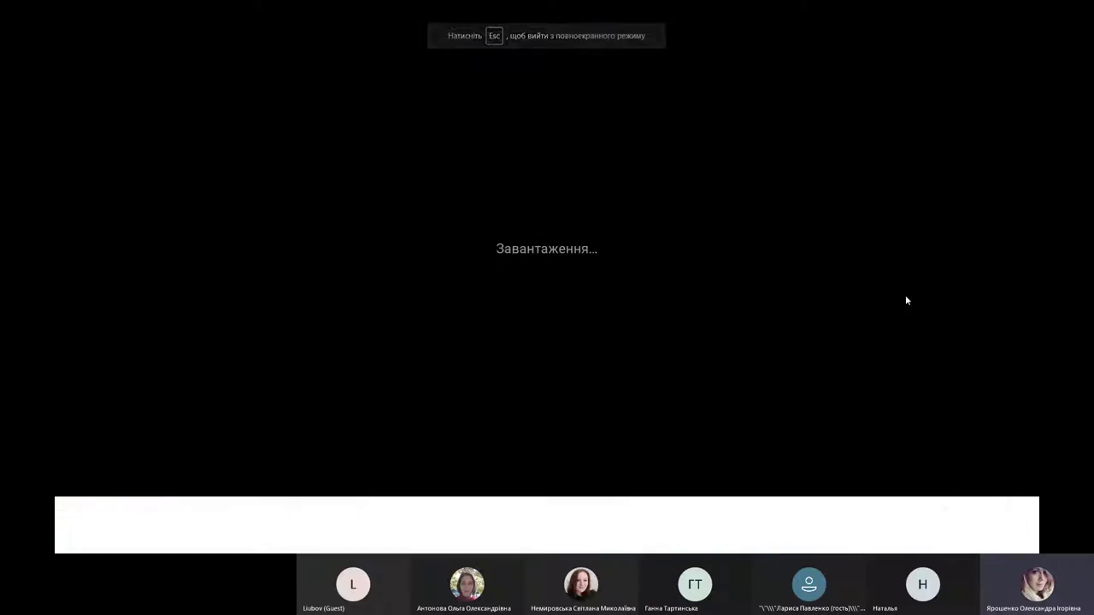
key(Right)
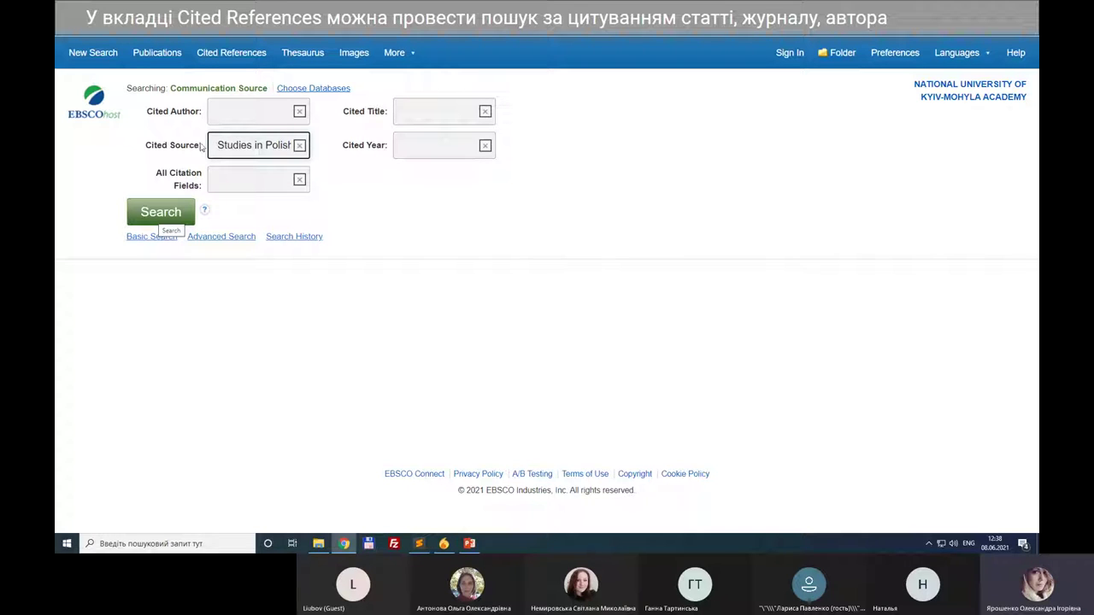
key(alt+Tab)
key(alt+Tab)
key(alt+Tab)
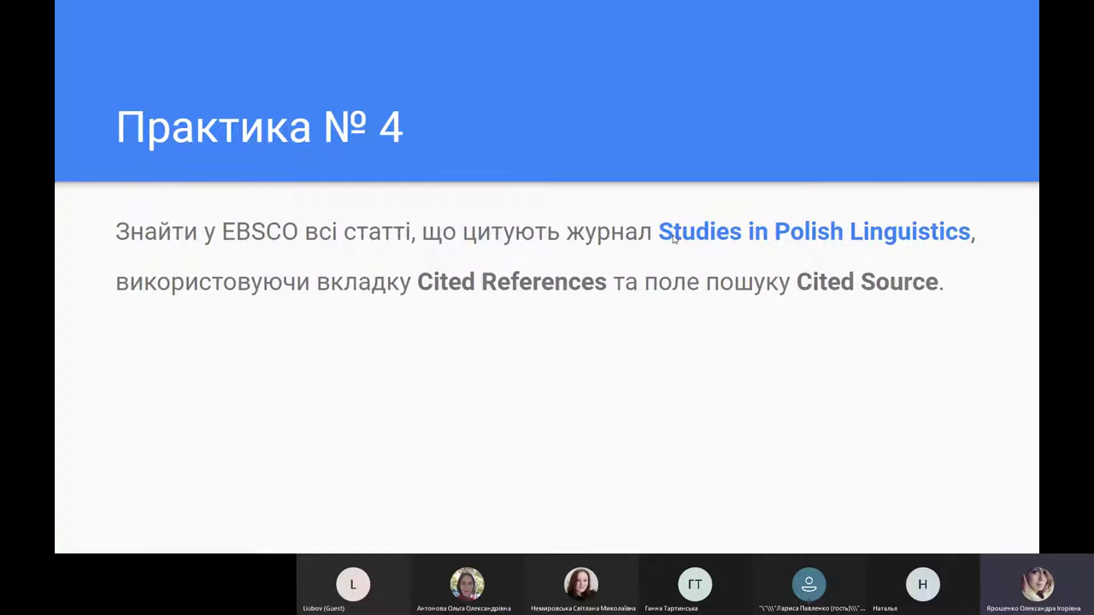
key(Escape)
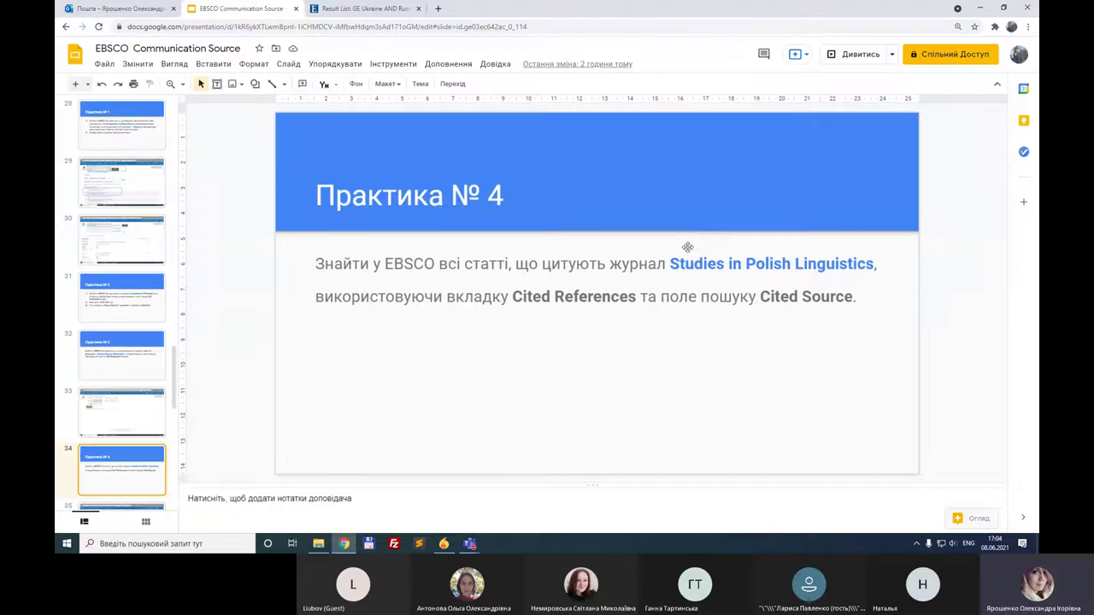
Run an EBSCOhost Cited References search with "Studies in Polish Linguistics", copied from the Практика № 4 slide, as the Cited Source
click(405, 6)
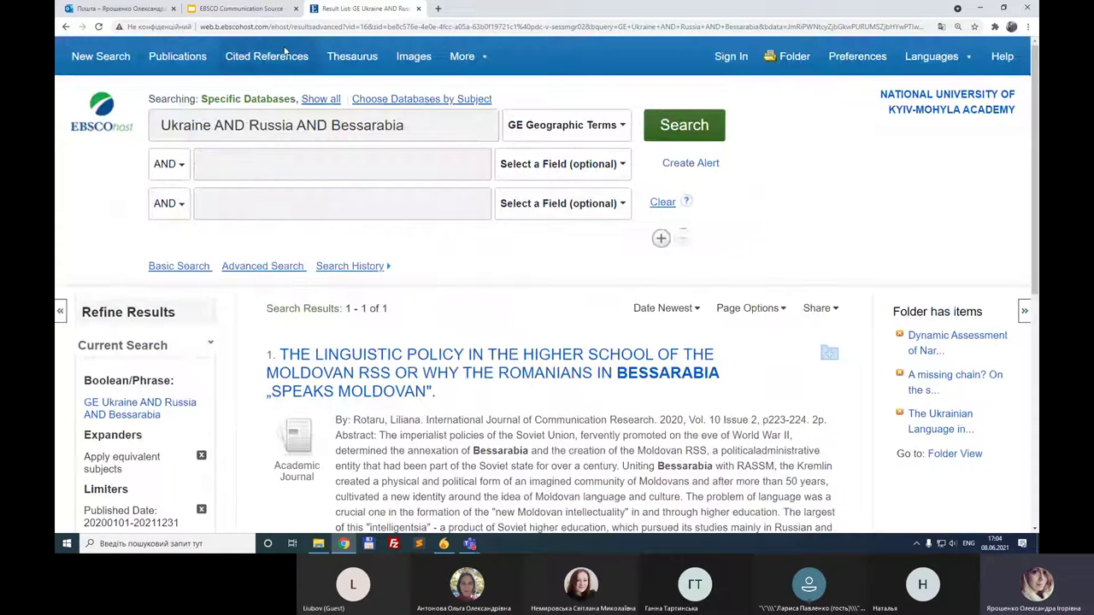
click(266, 56)
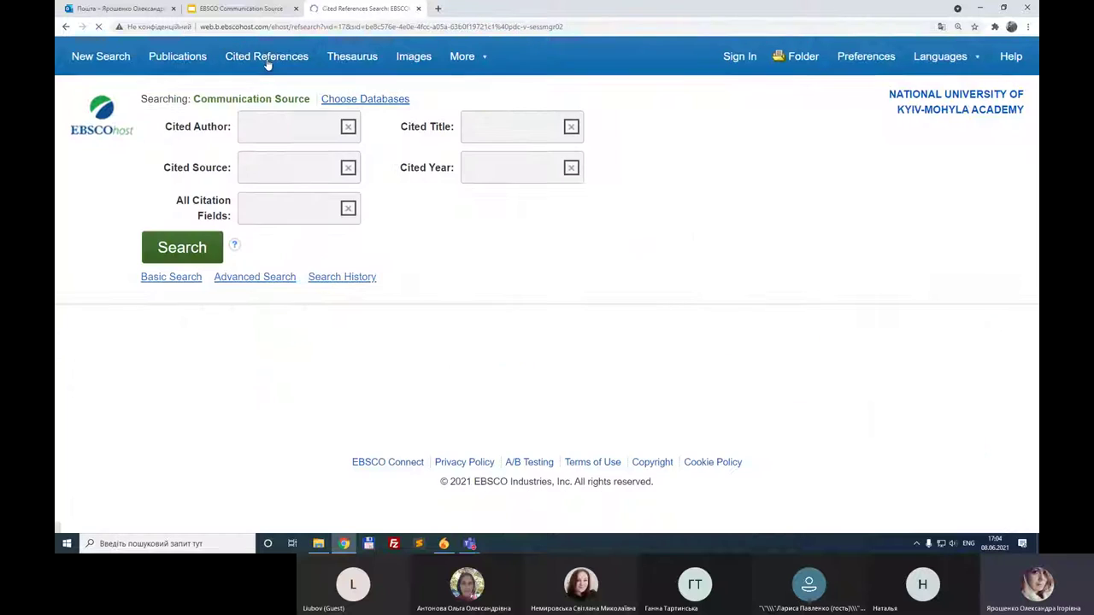
click(246, 7)
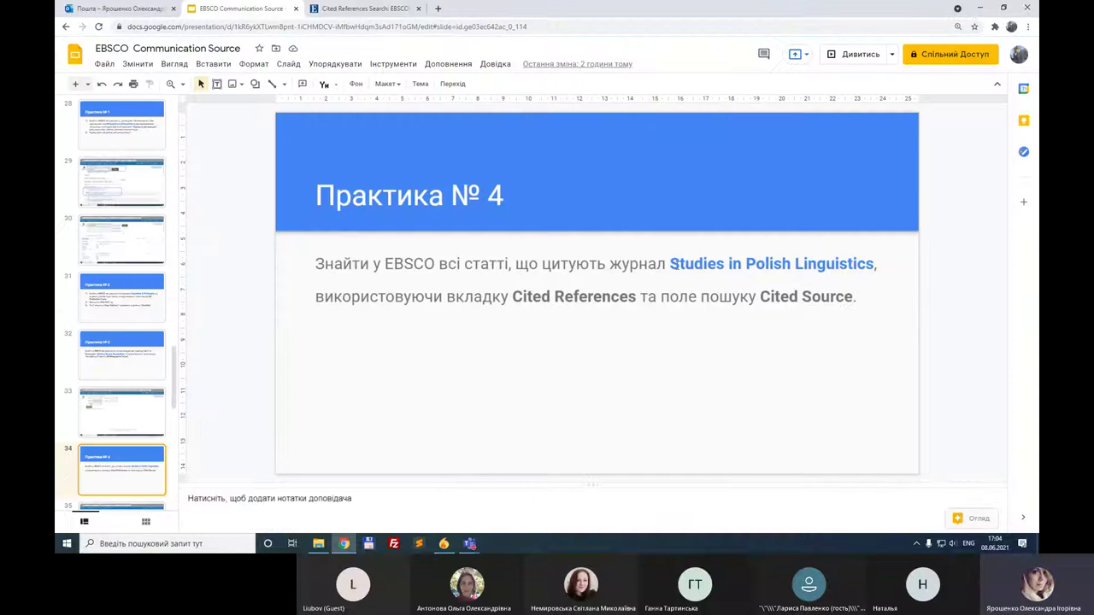
drag(672, 264, 871, 264)
key(ctrl+c)
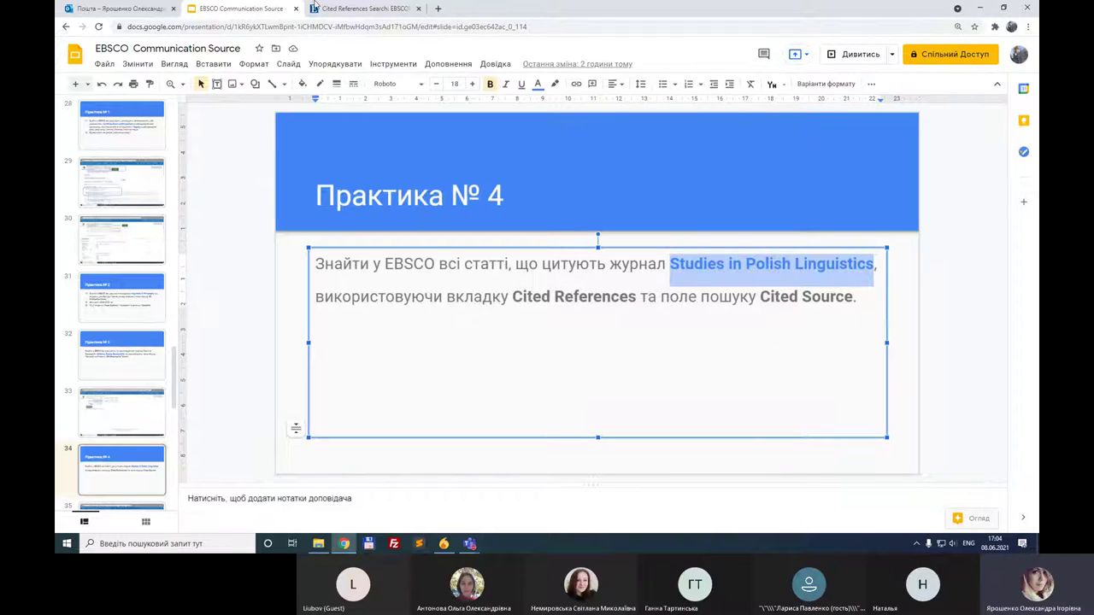
key(ctrl+Tab)
click(250, 167)
key(ctrl+v)
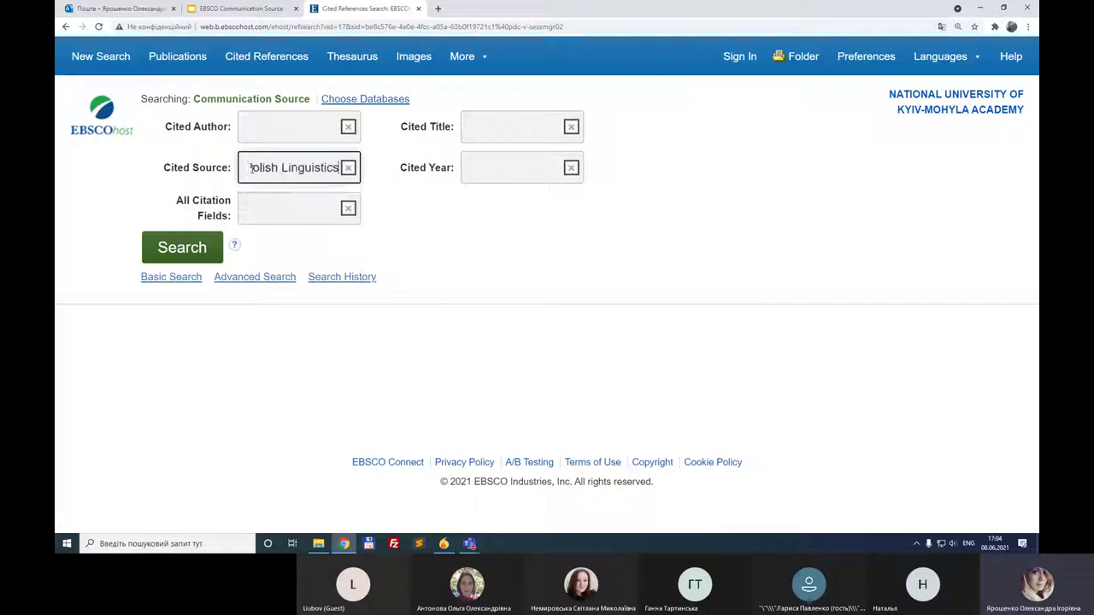
key(Return)
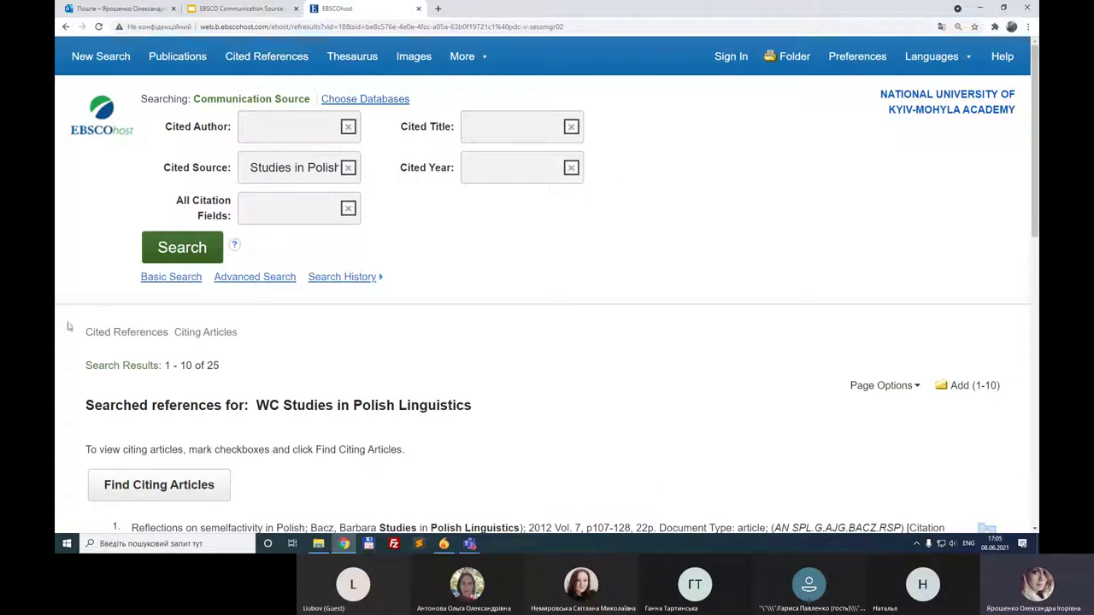
Look over the cited references found for the journal and point out the searched title and the Cited Source entry
scroll(59, 333, down, 3)
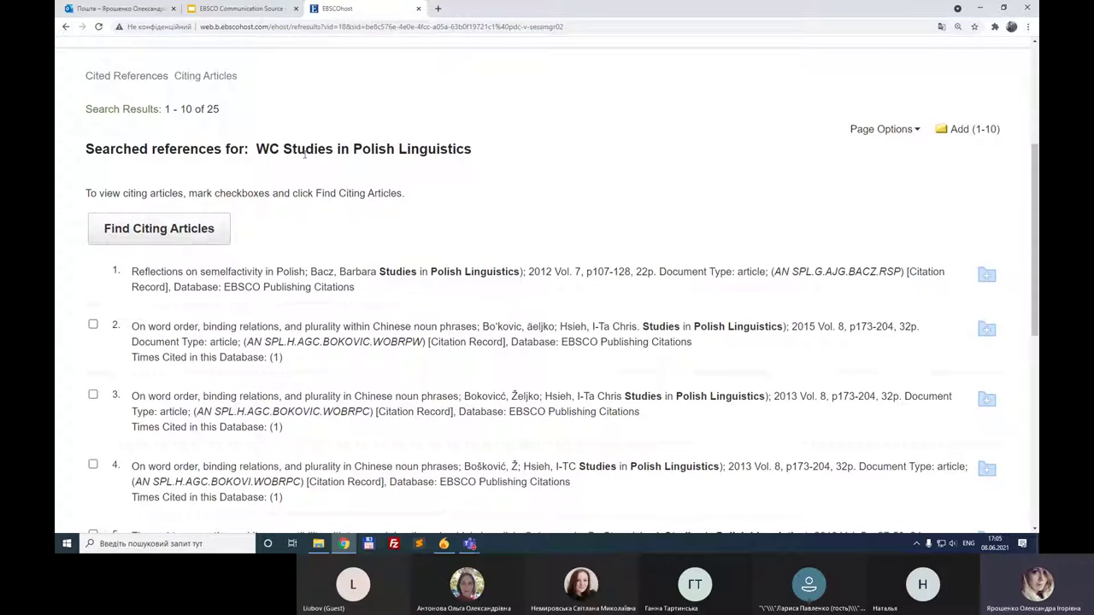
drag(284, 149, 480, 152)
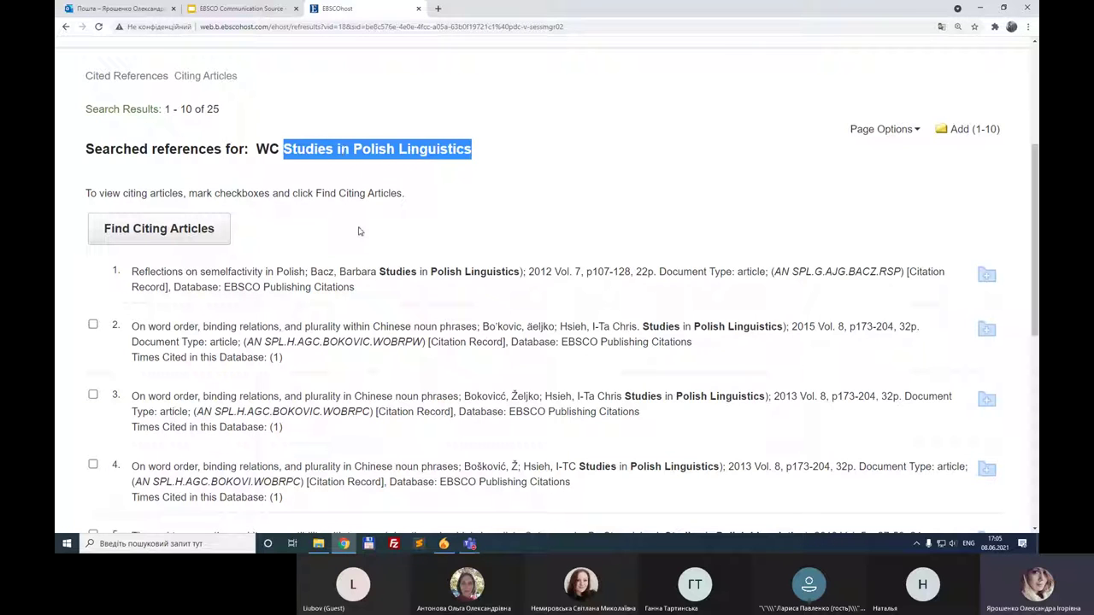
scroll(392, 325, down, 6)
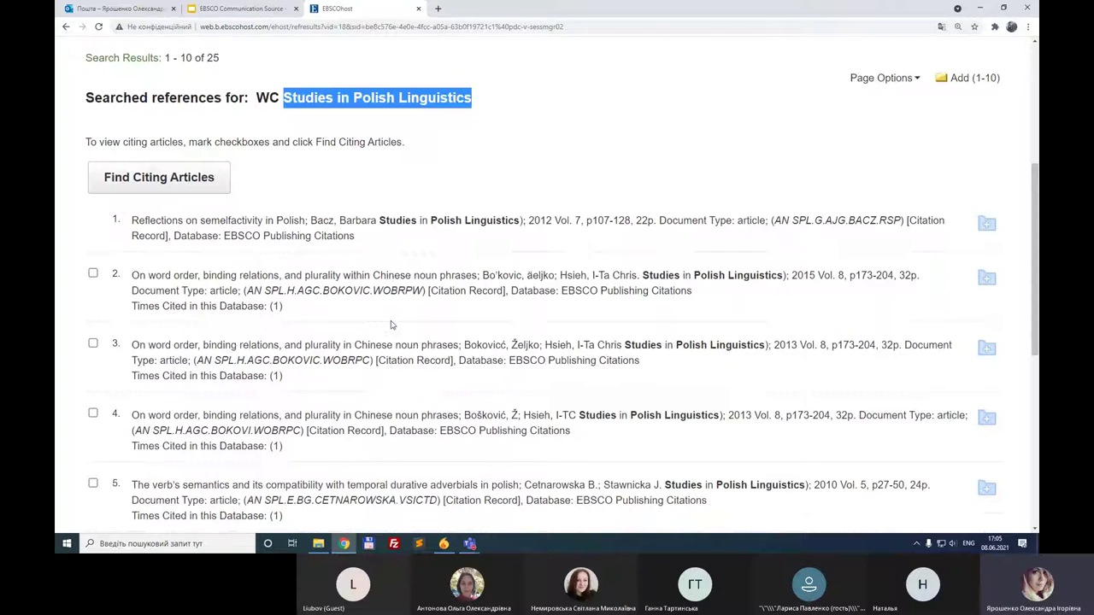
scroll(392, 325, up, 8)
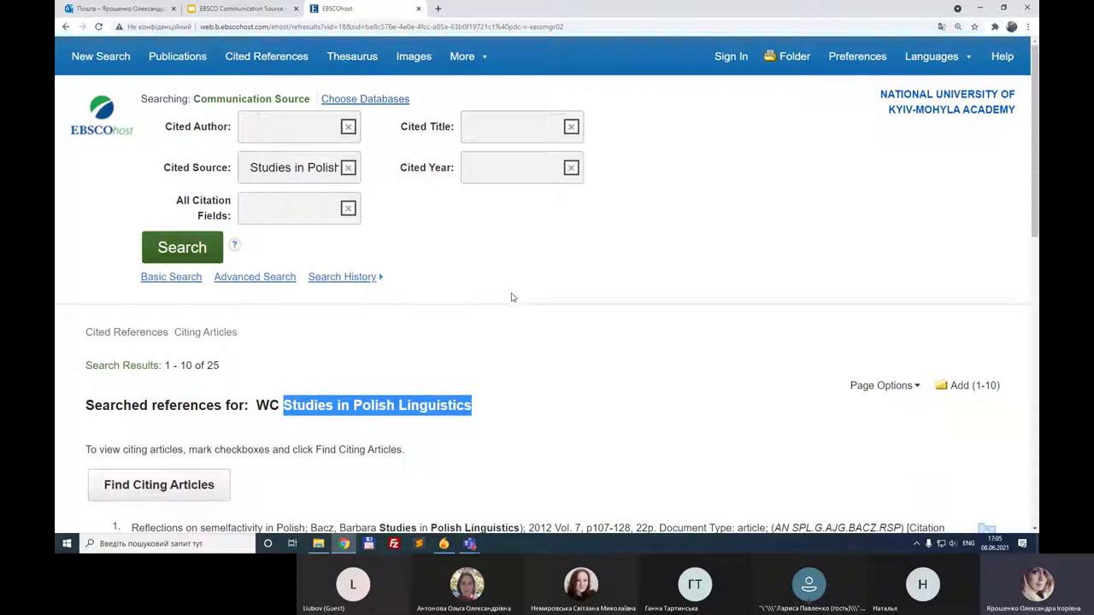
click(246, 168)
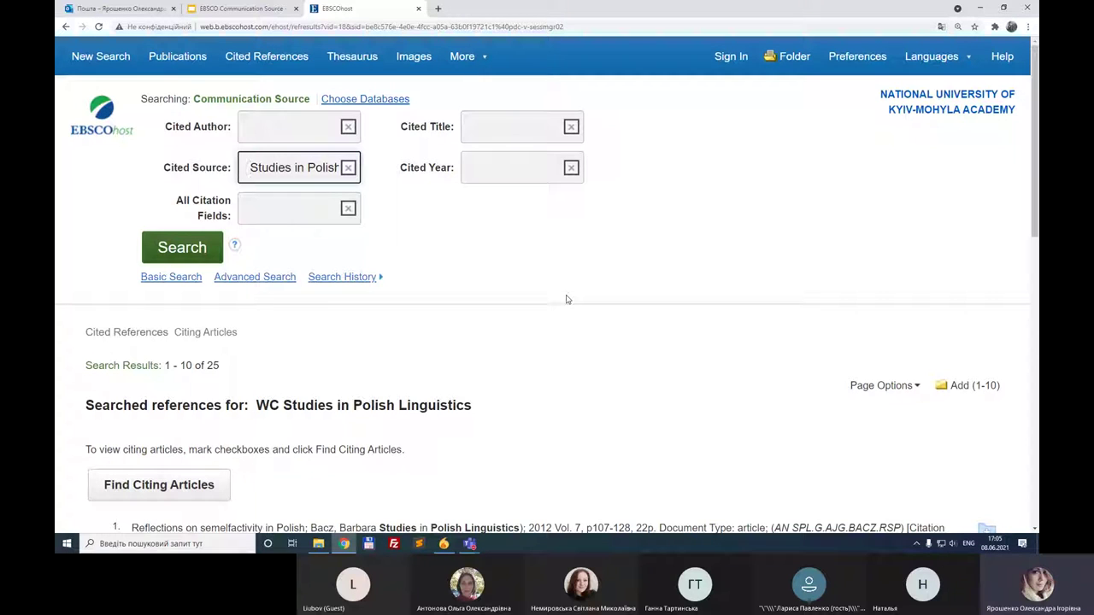
scroll(587, 375, down, 1)
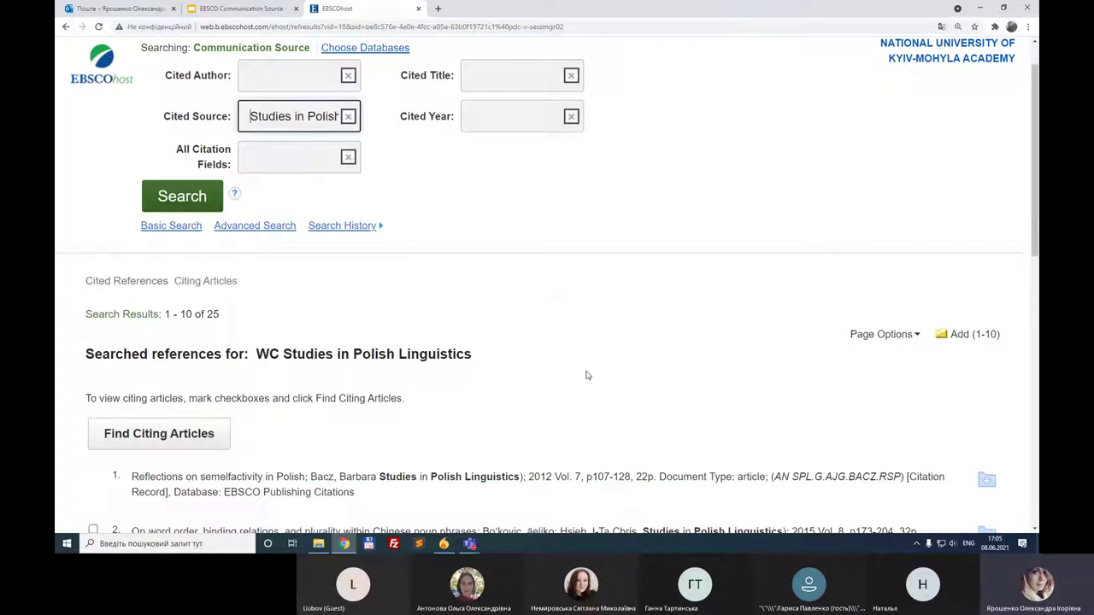
scroll(587, 375, down, 5)
scroll(587, 375, up, 6)
Switch to the presentation and show the slides full screen up to Практика № 5, leaving the slideshow once its tasks are read
click(228, 8)
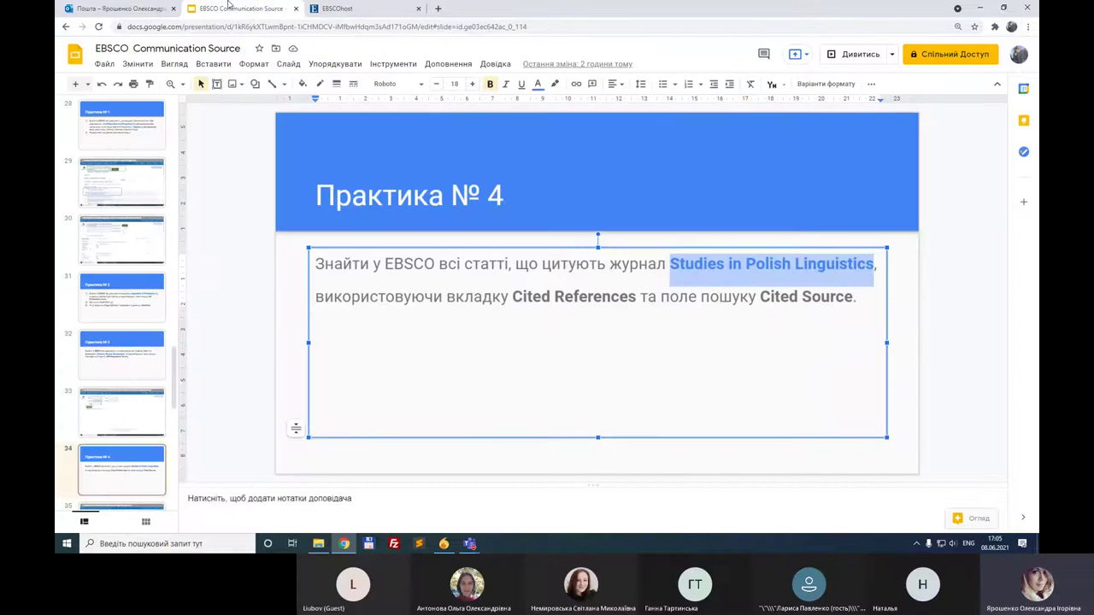
click(288, 331)
key(ctrl+F5)
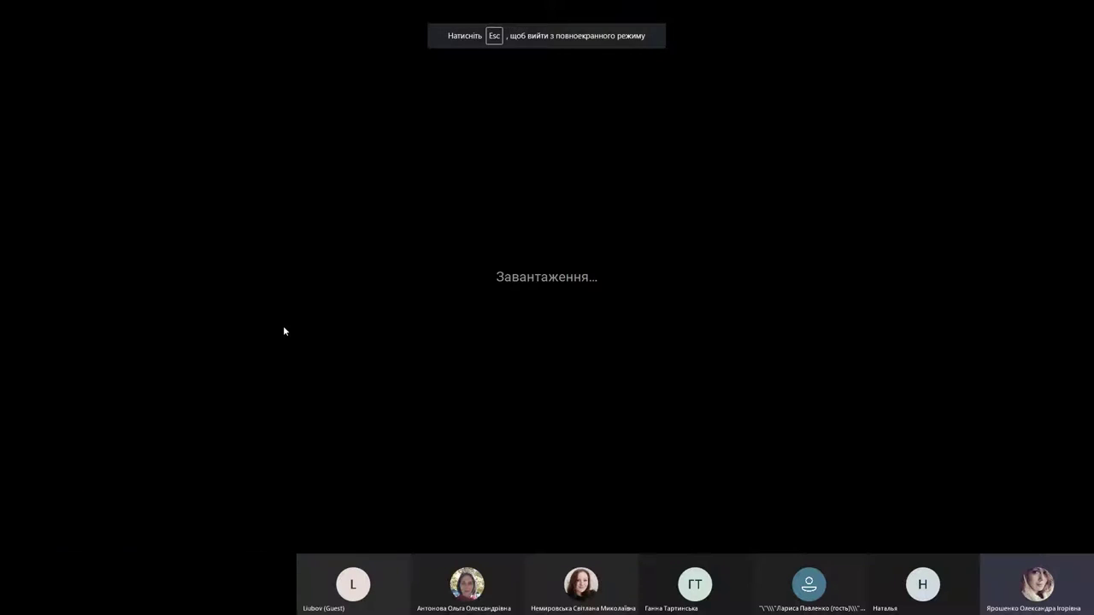
key(Right)
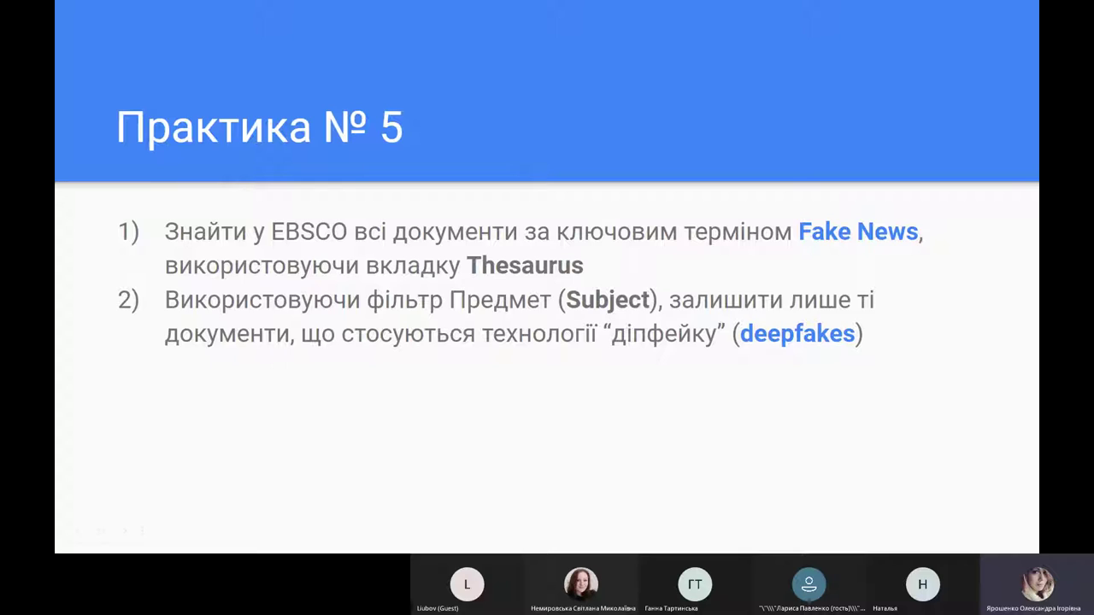
key(Escape)
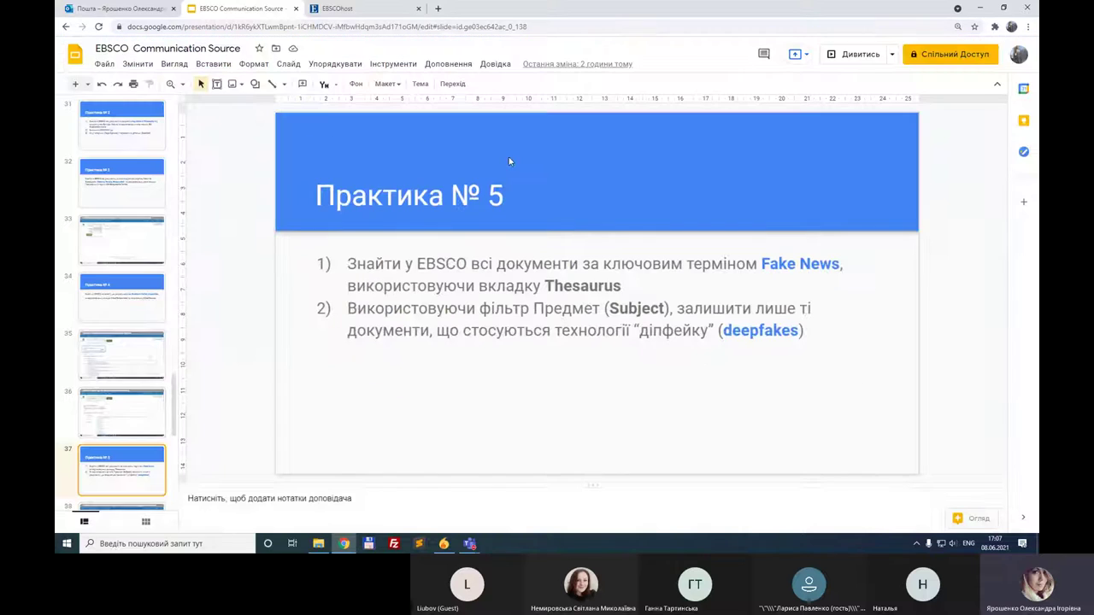
Open EBSCOhost's Thesaurus page and search for "Fake News", copied from the Практика № 5 slide, with the main search box
click(359, 8)
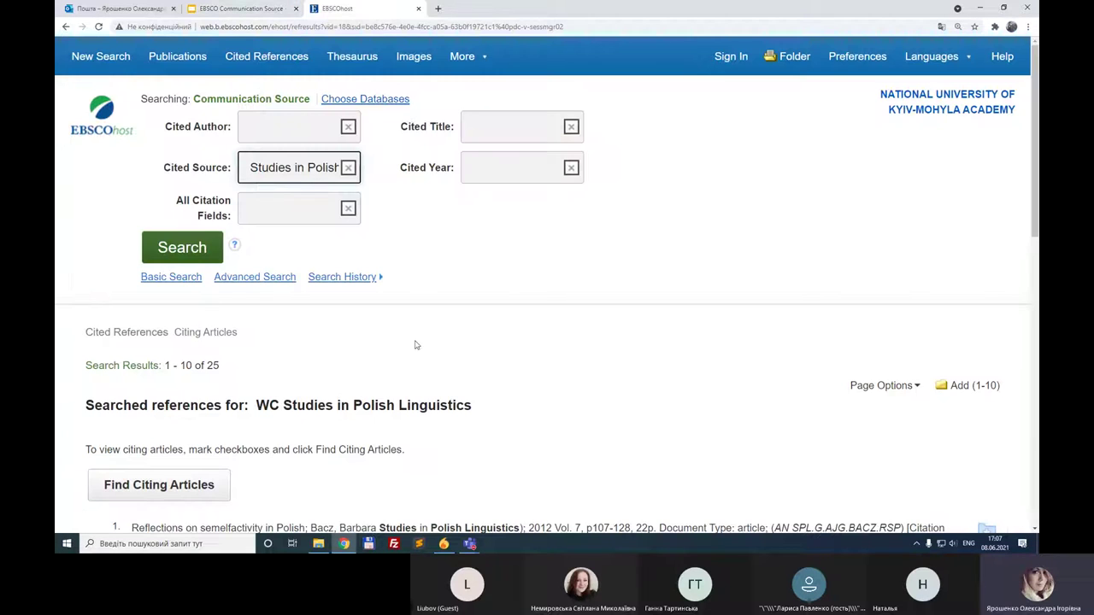
click(352, 57)
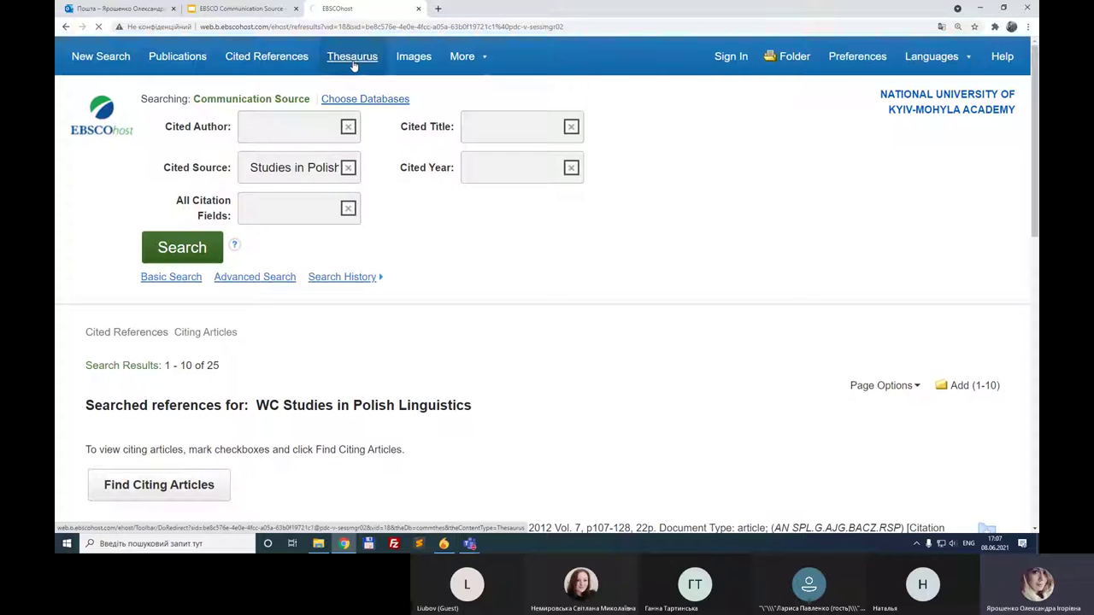
click(267, 7)
drag(760, 264, 841, 267)
key(ctrl+c)
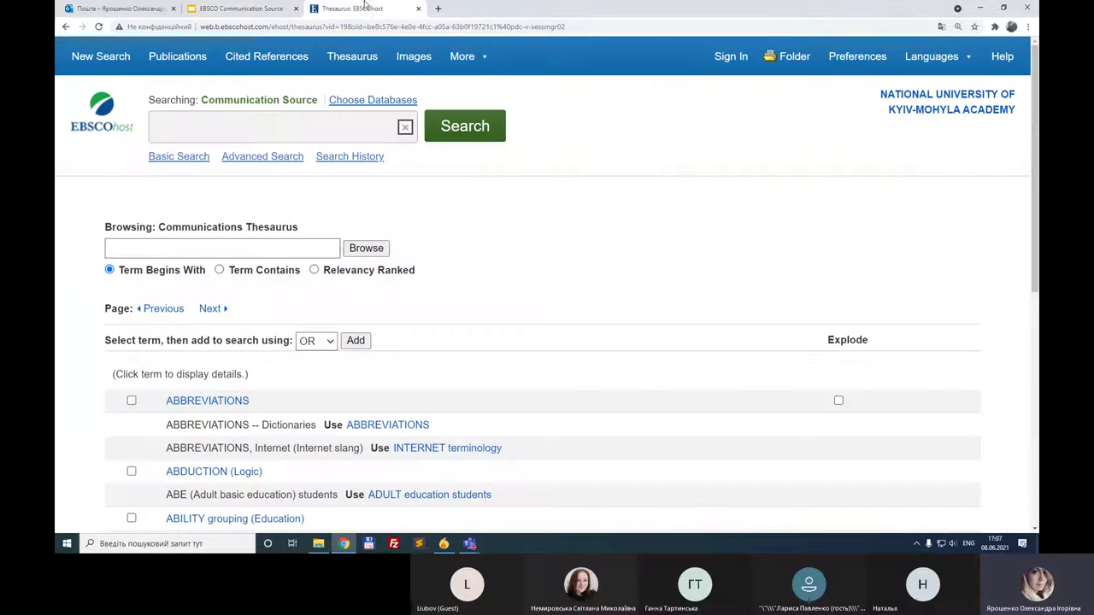
click(402, 7)
click(324, 129)
key(ctrl+v)
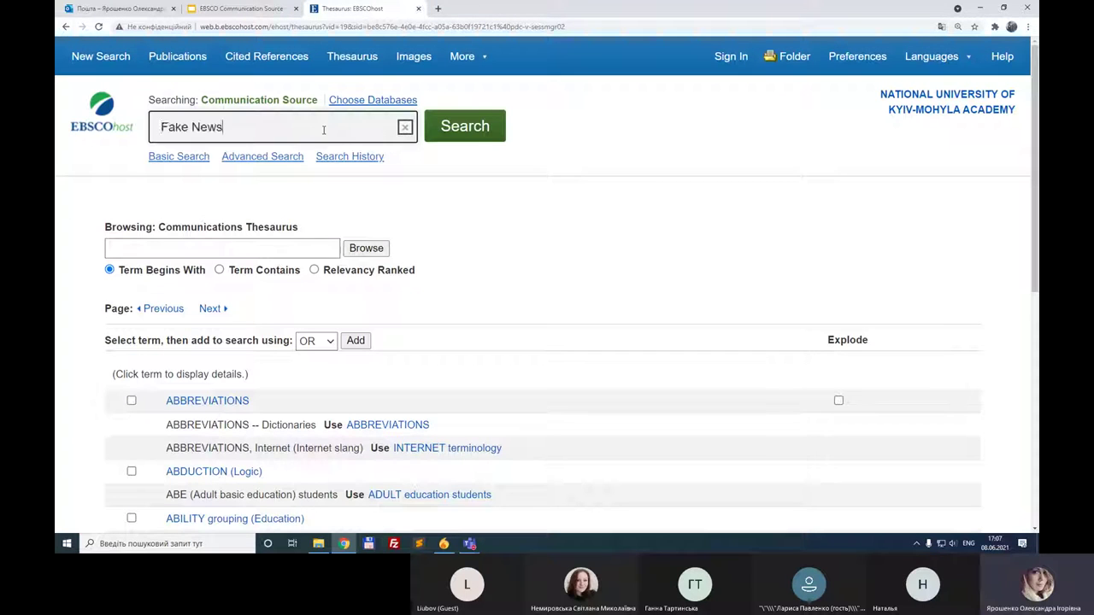
click(485, 128)
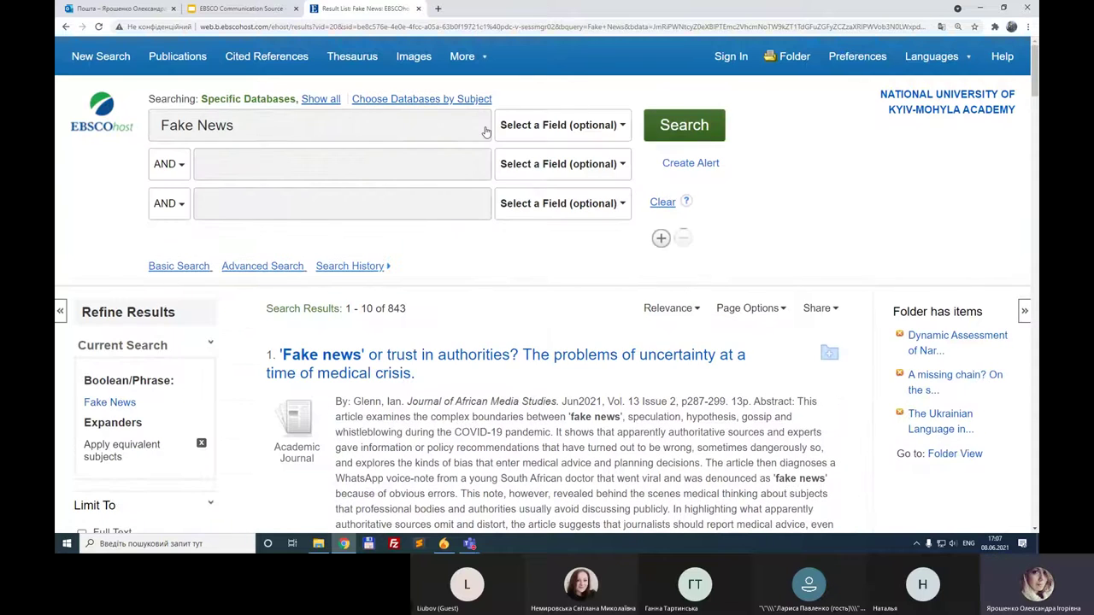
Reread the slide's second task about limiting by Subject to deepfakes, and highlight the result total back in EBSCOhost
click(268, 7)
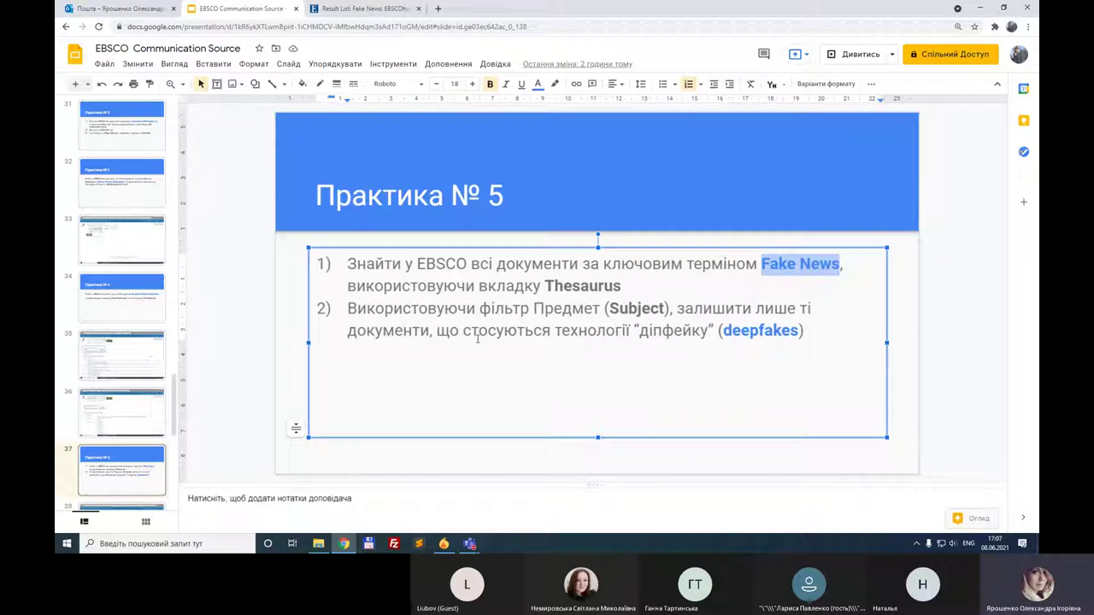
drag(639, 330, 708, 331)
click(790, 331)
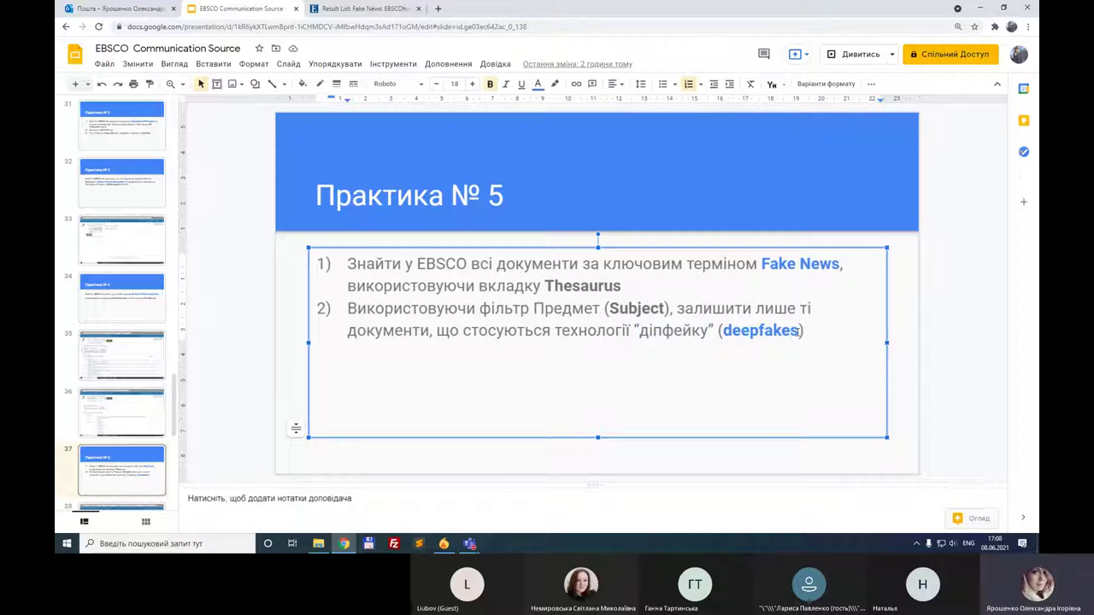
click(342, 8)
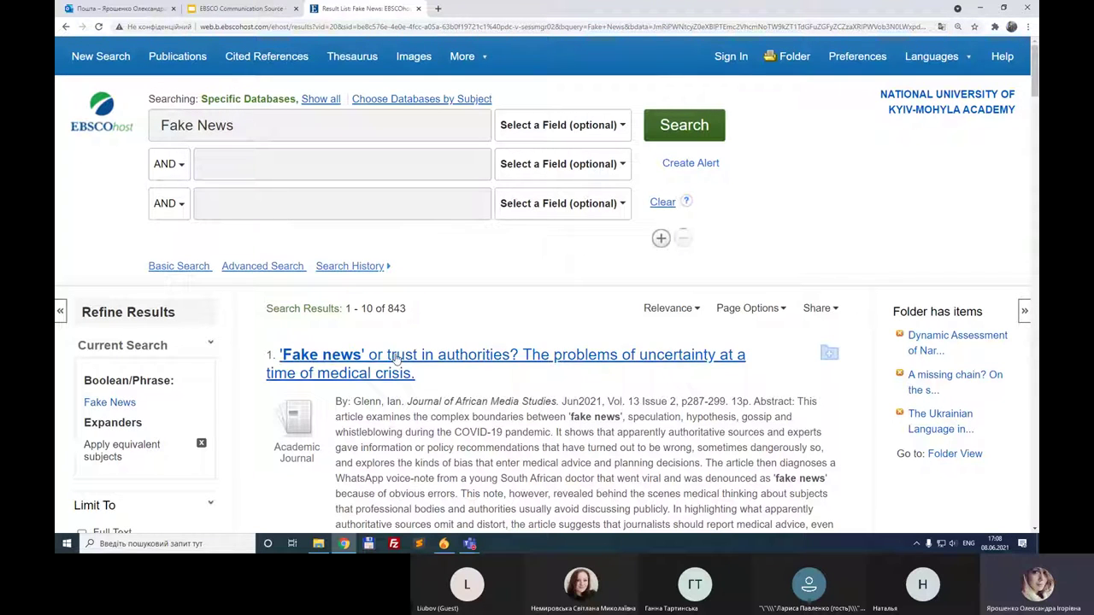
drag(387, 308, 414, 310)
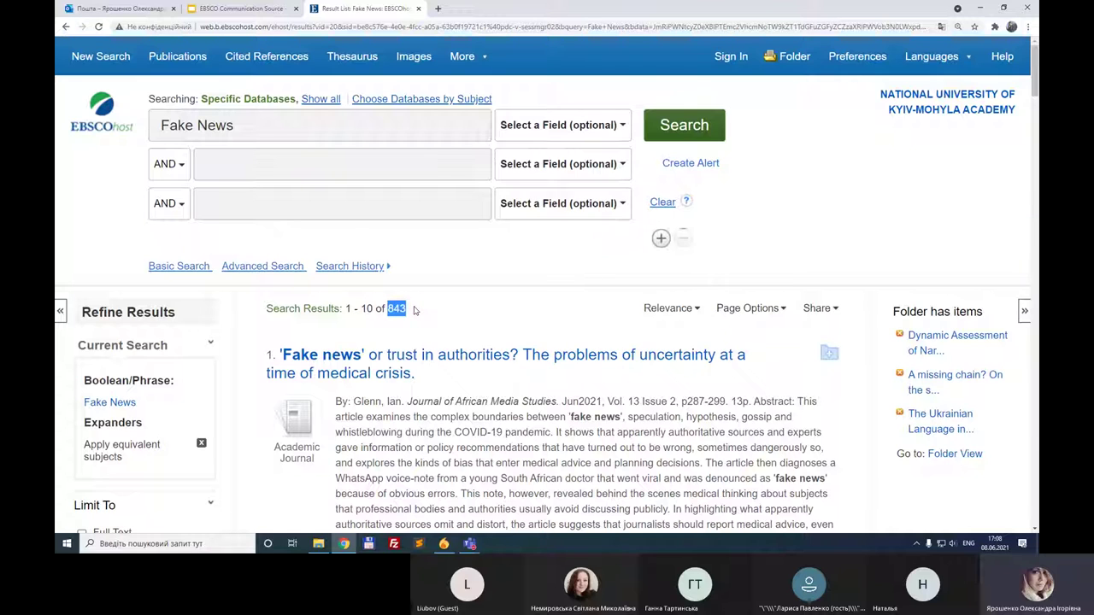
Expand the Subject filter for the Fake News results and open its full list of subjects
scroll(239, 327, down, 1)
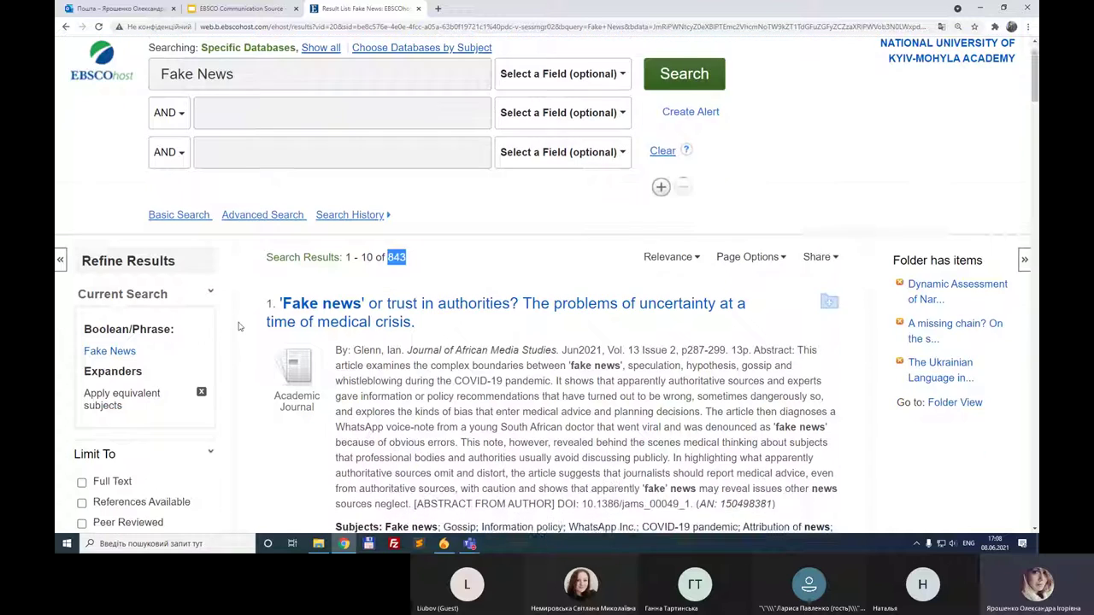
scroll(239, 326, down, 1)
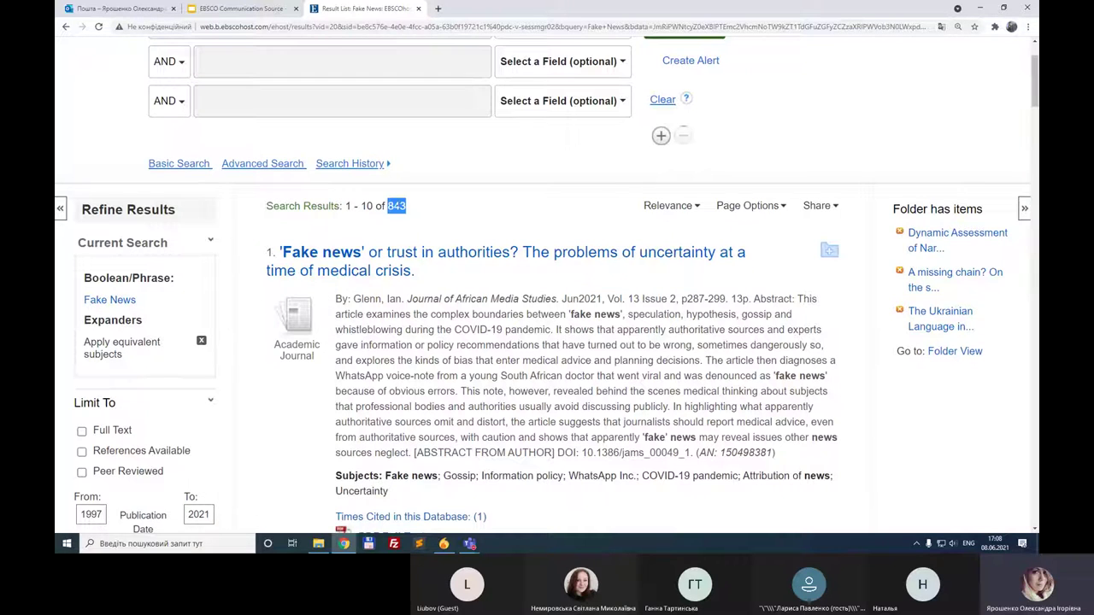
scroll(230, 268, down, 8)
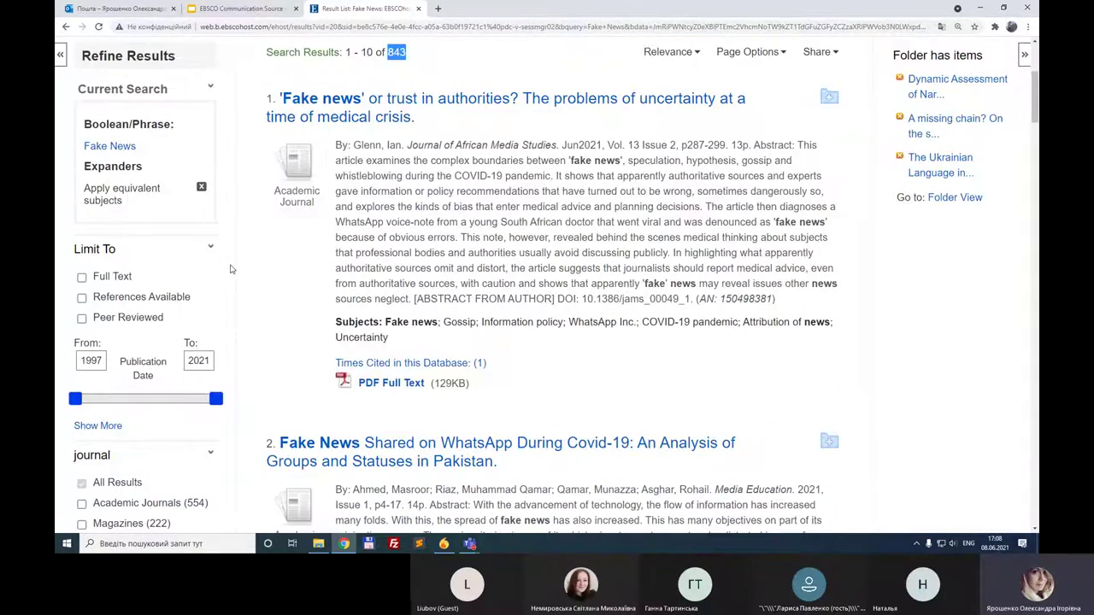
scroll(230, 269, down, 7)
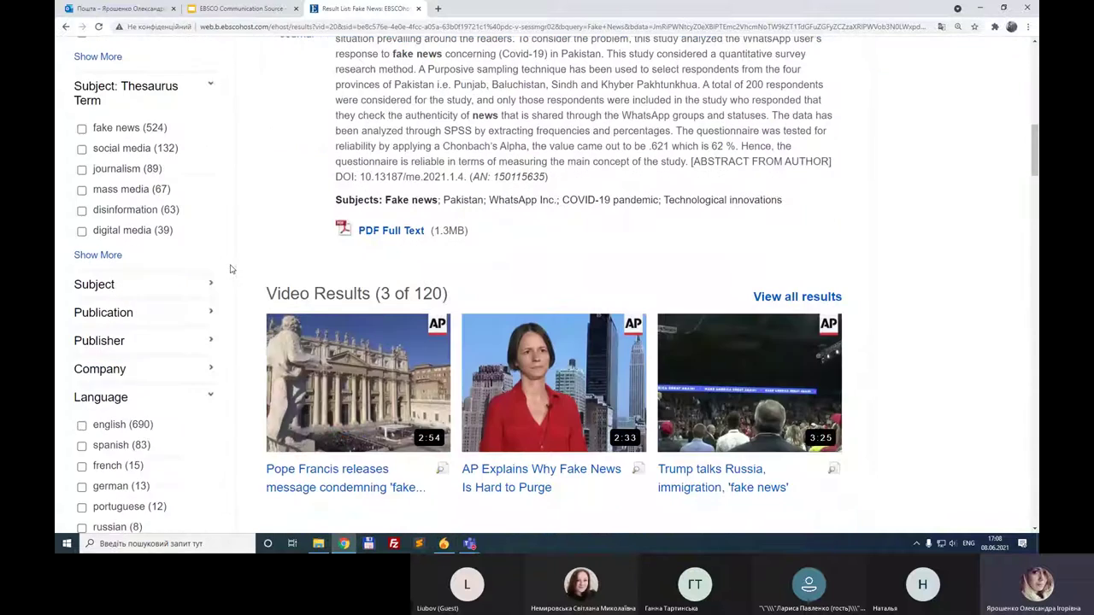
scroll(230, 270, down, 2)
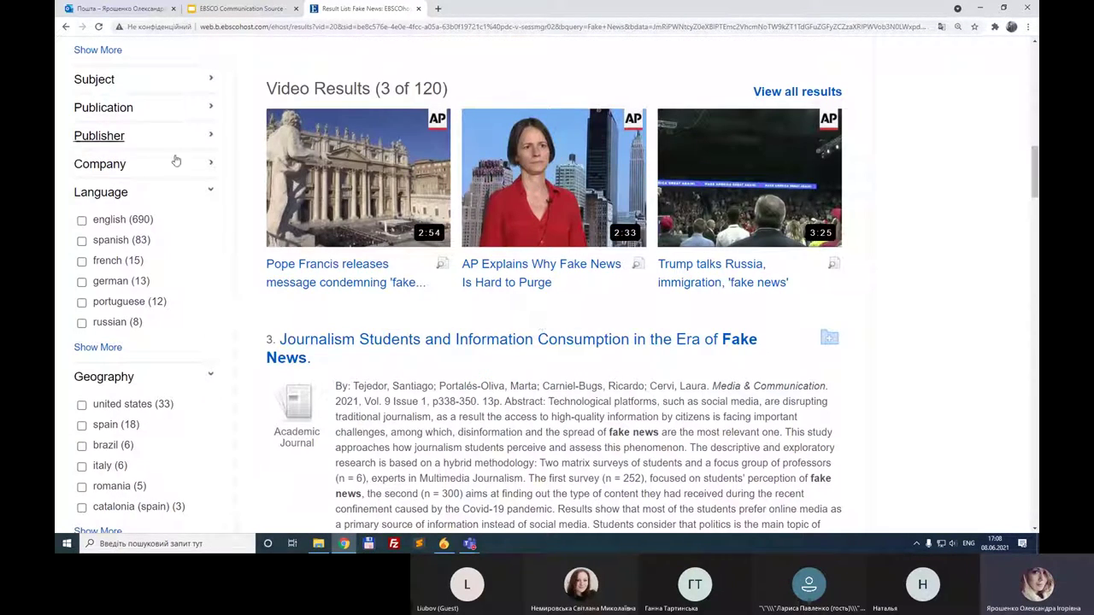
scroll(212, 286, up, 1)
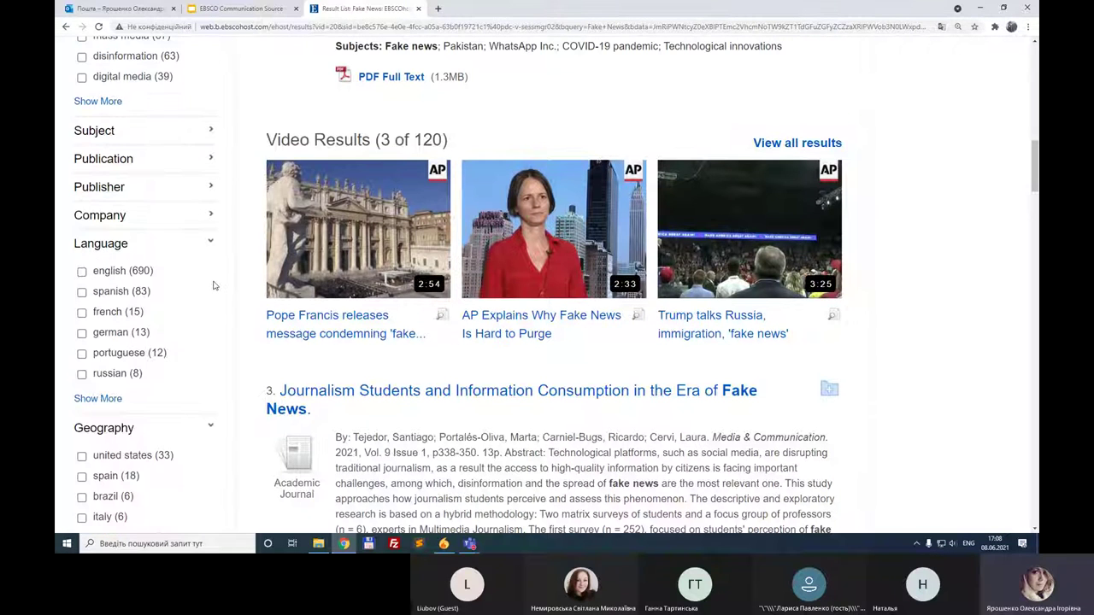
click(210, 134)
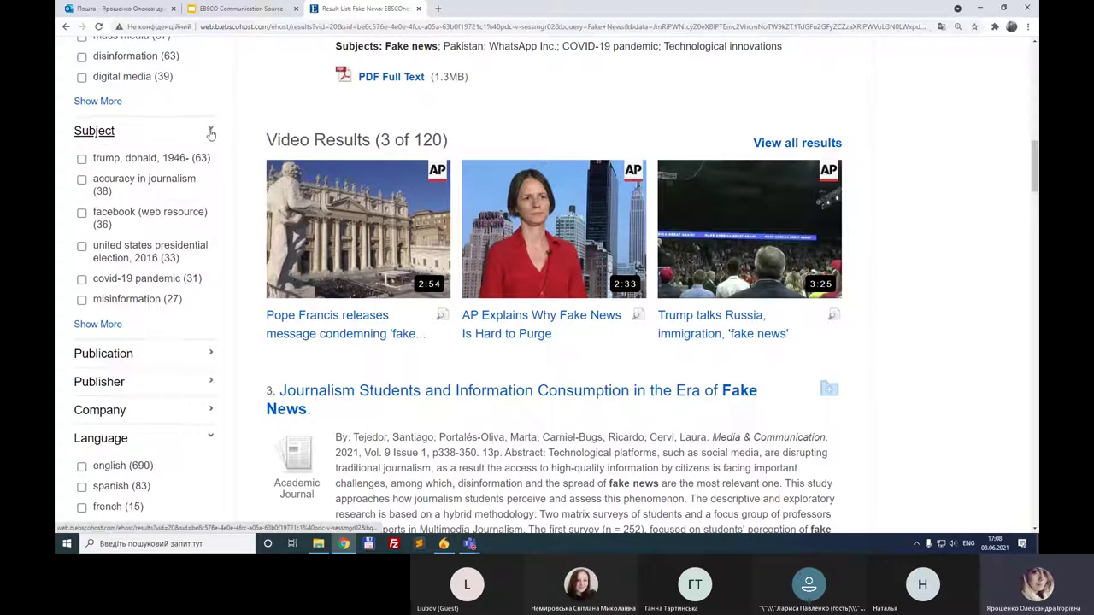
click(99, 325)
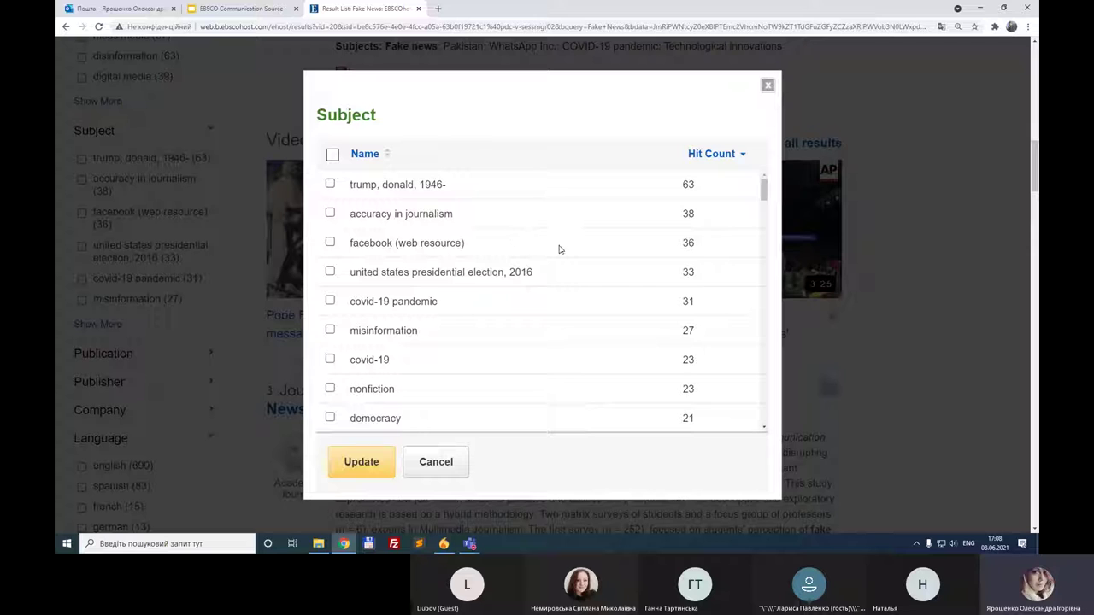
Find deepfakes in the full Subject list, select it and update the Fake News results with this limit
scroll(560, 249, down, 3)
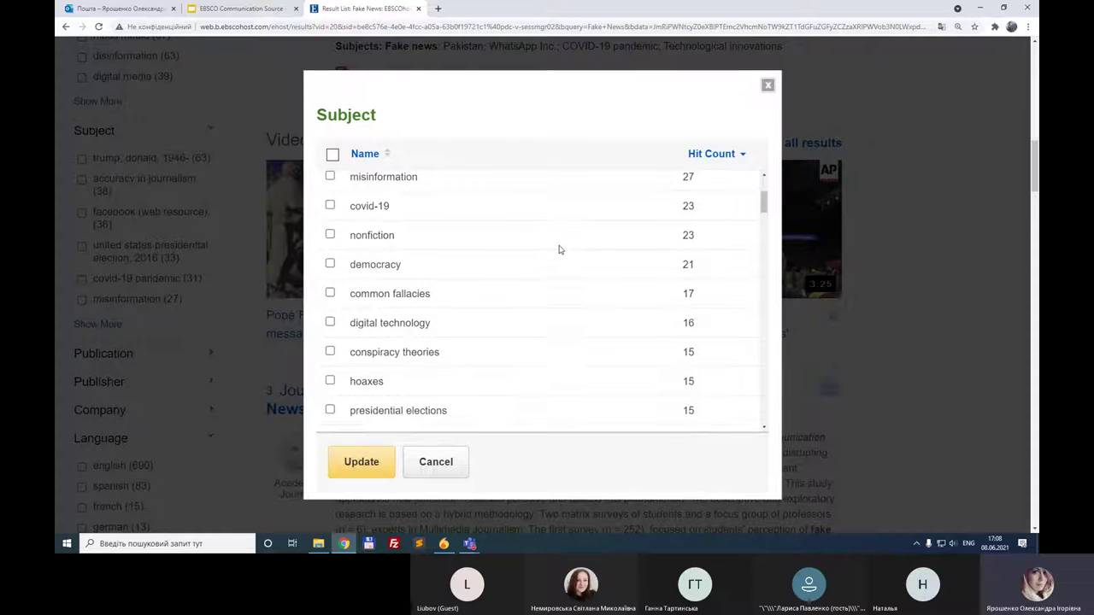
scroll(560, 249, down, 4)
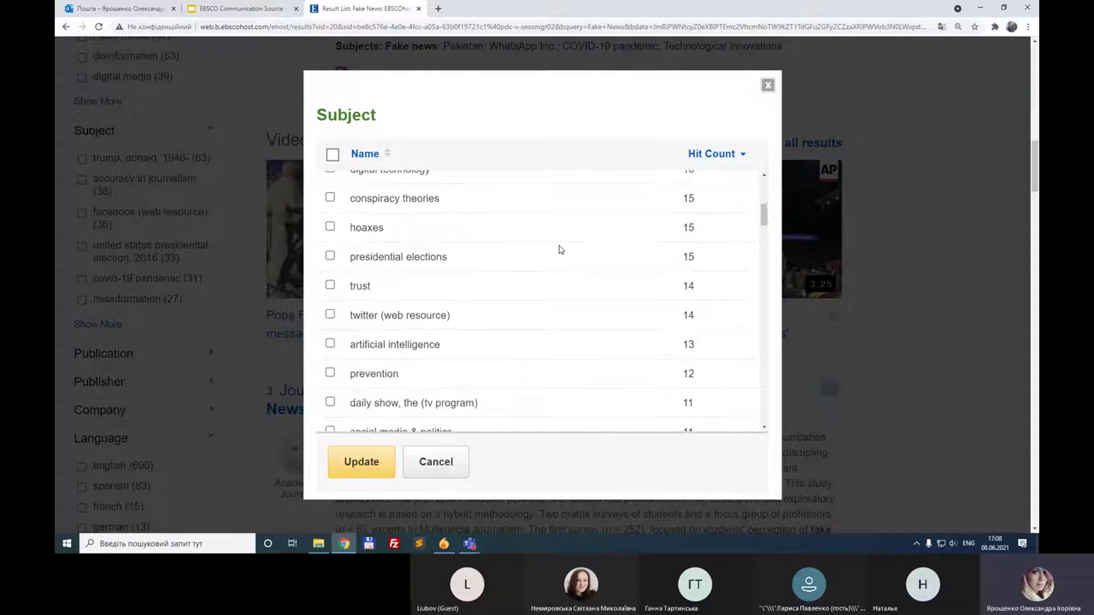
scroll(560, 250, down, 1)
scroll(559, 249, down, 1)
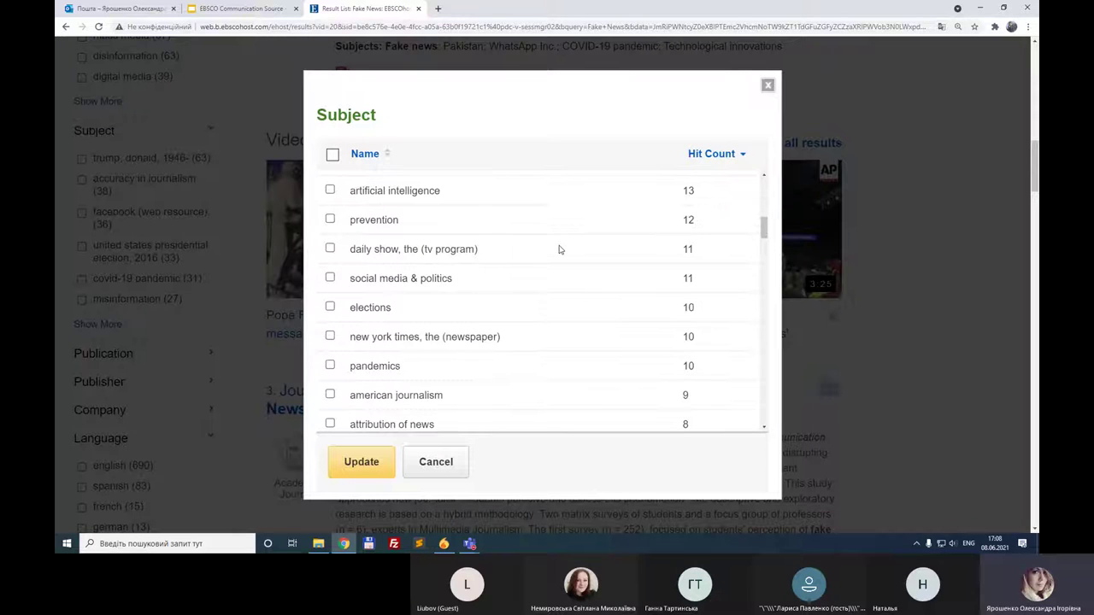
scroll(560, 250, down, 6)
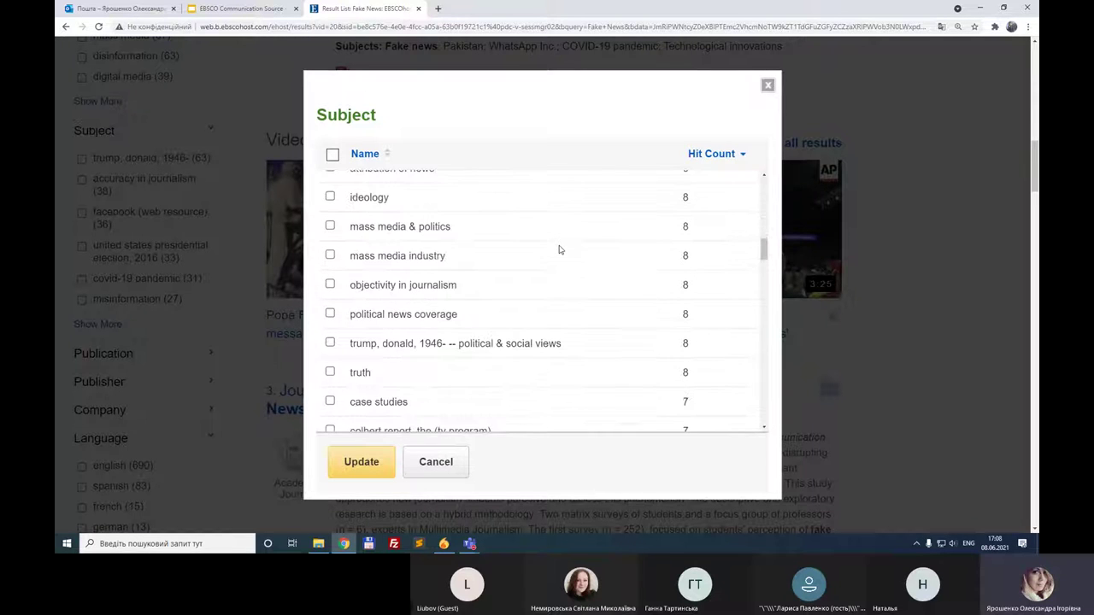
scroll(560, 249, down, 2)
scroll(560, 250, down, 3)
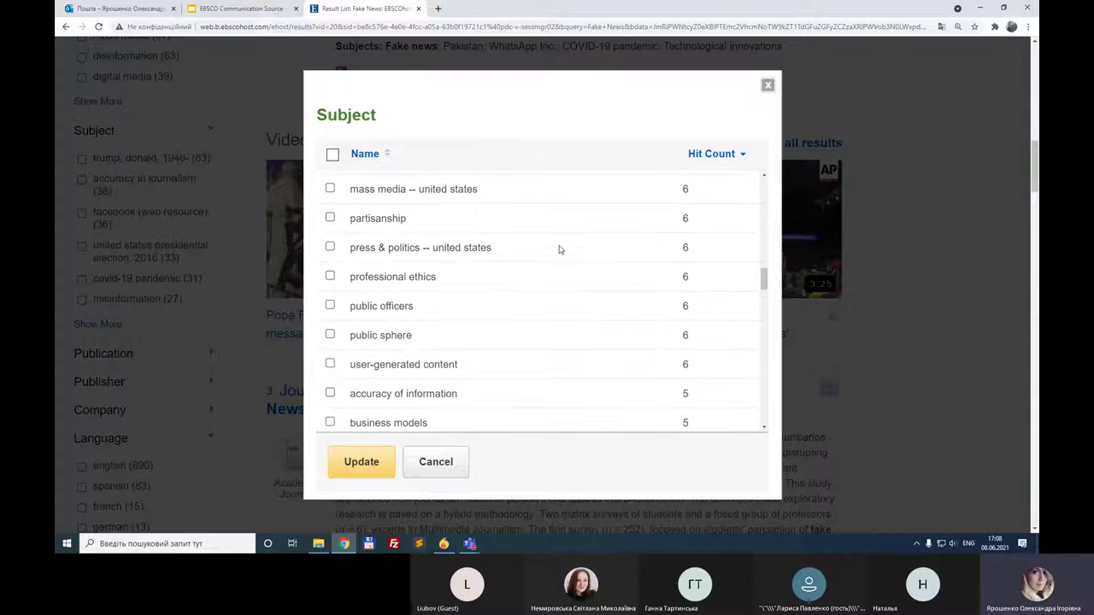
scroll(560, 249, down, 3)
scroll(560, 250, down, 3)
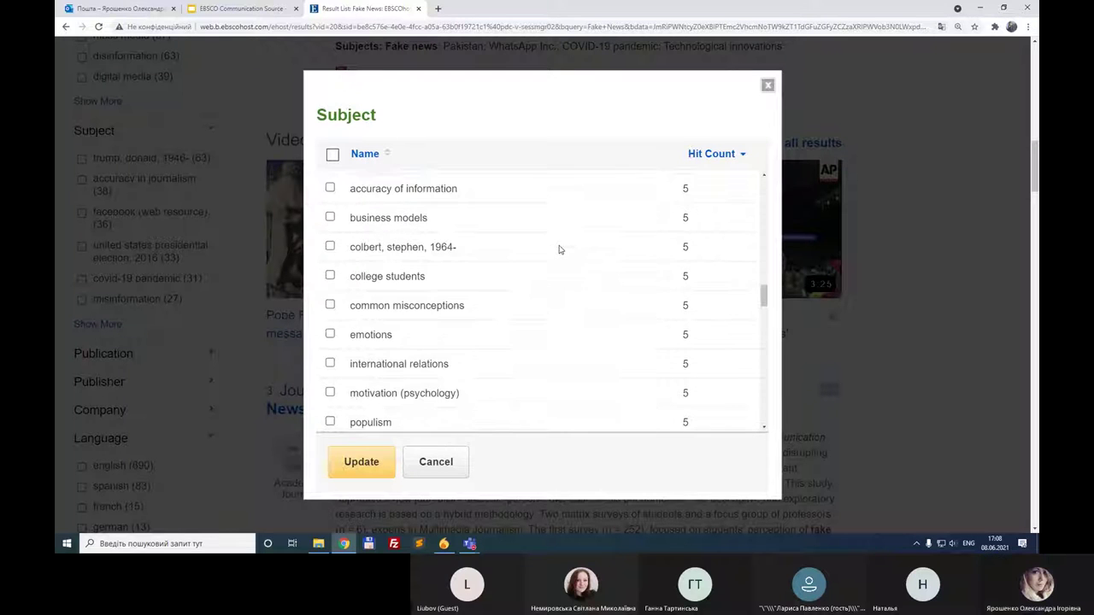
scroll(560, 249, down, 3)
scroll(559, 250, up, 15)
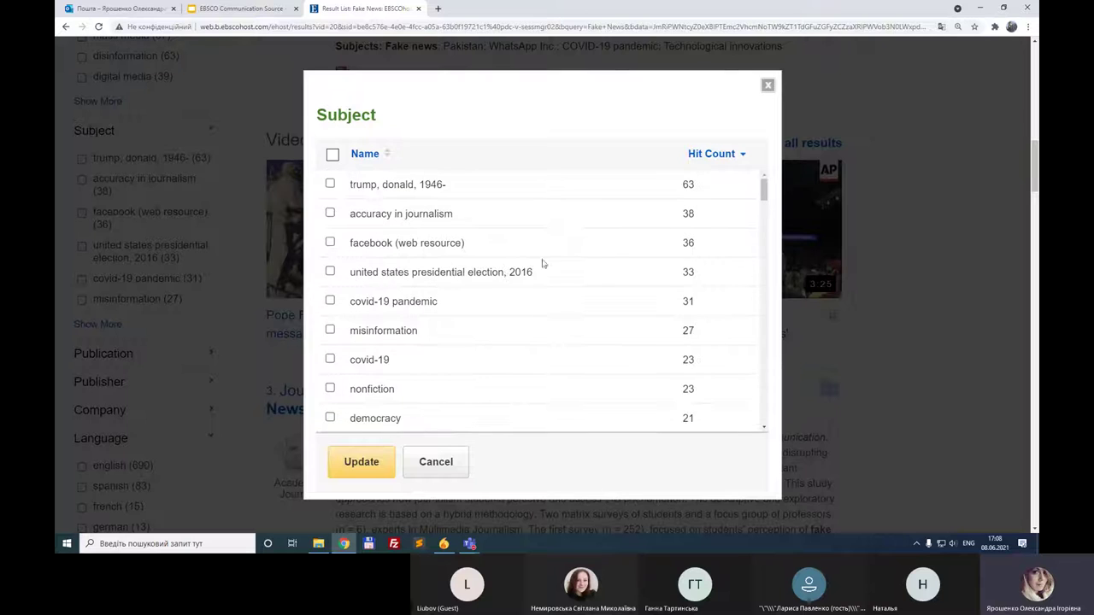
scroll(516, 271, down, 6)
scroll(517, 273, down, 6)
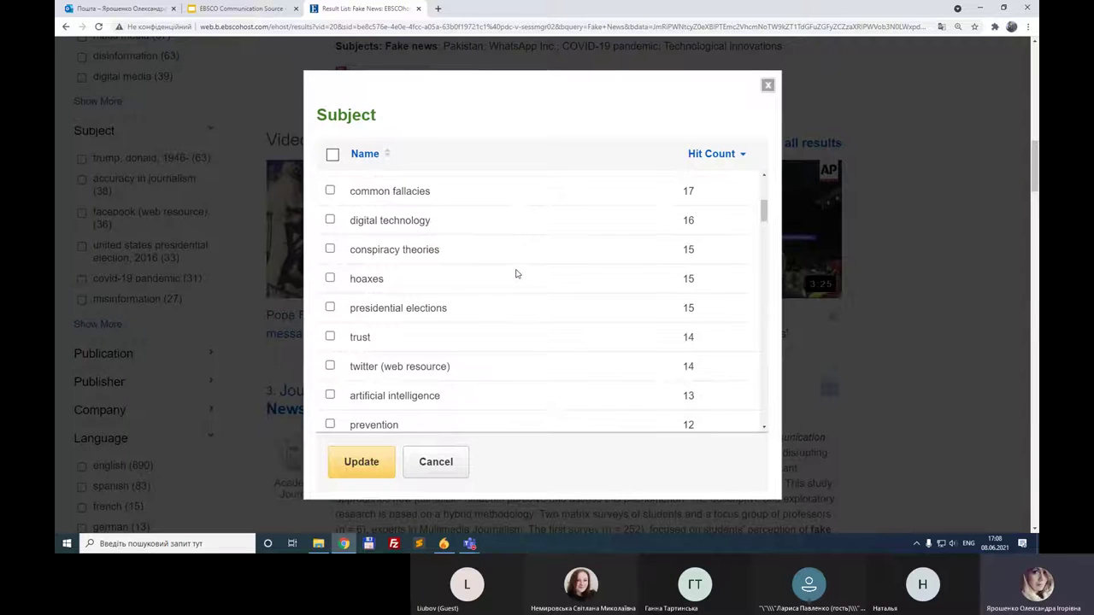
scroll(516, 273, down, 5)
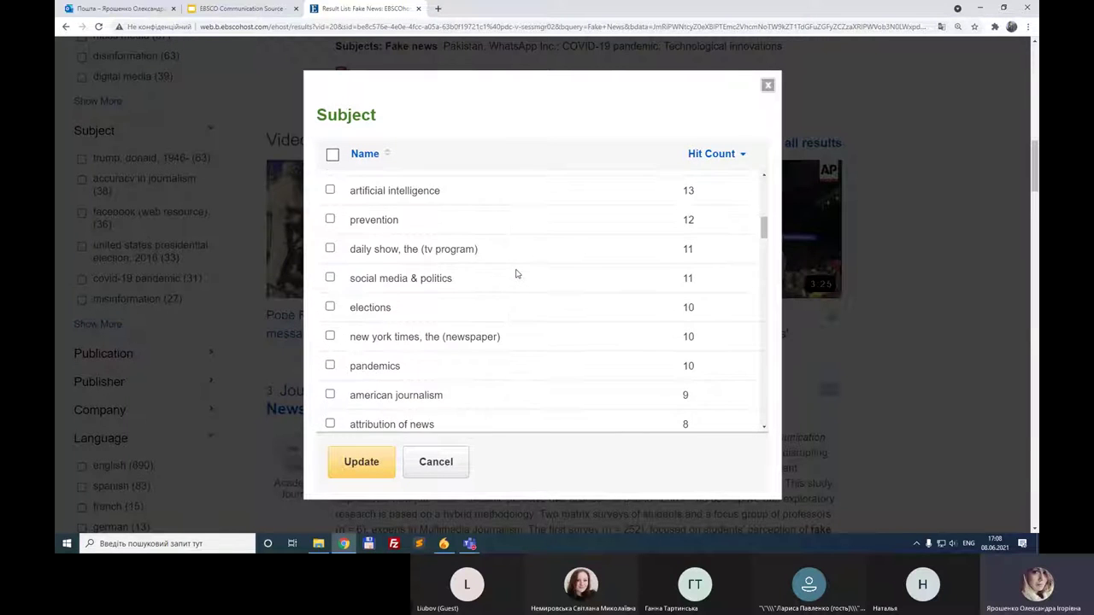
scroll(516, 274, down, 6)
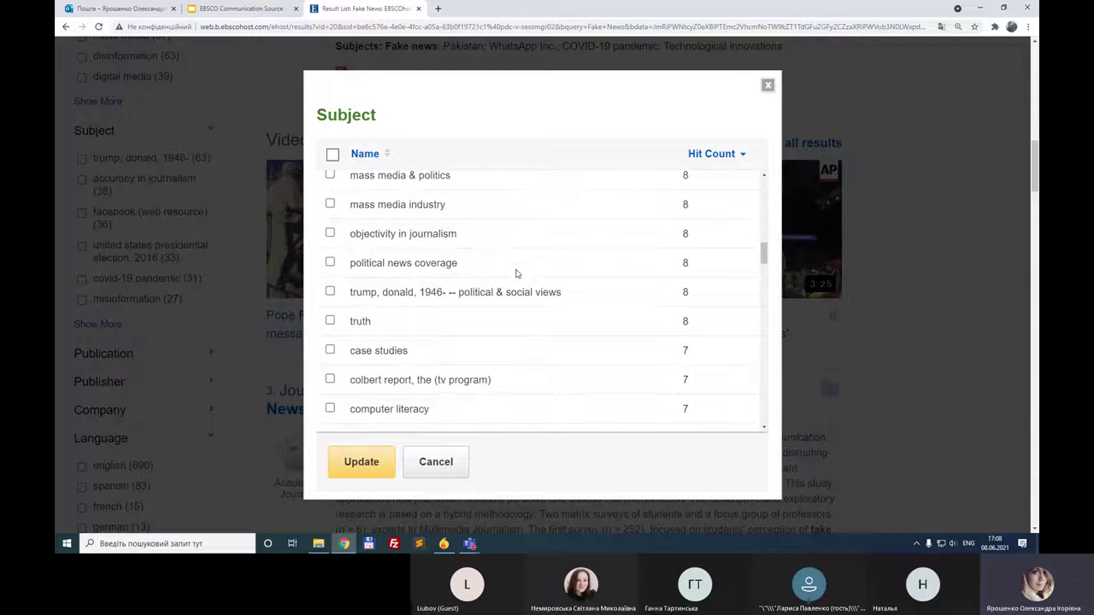
scroll(516, 273, down, 6)
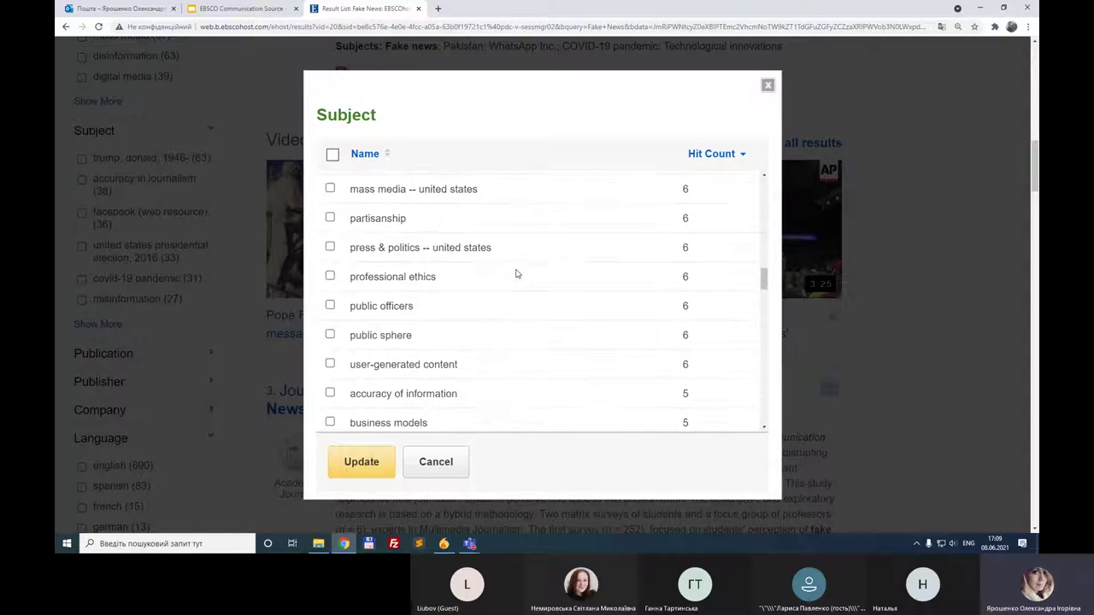
scroll(516, 273, down, 6)
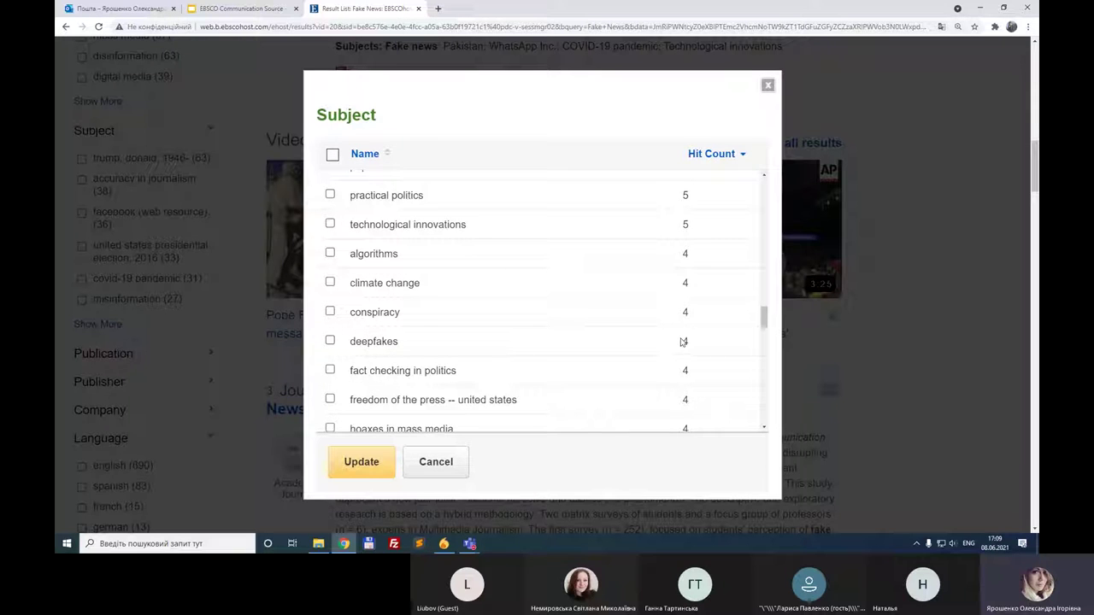
click(330, 341)
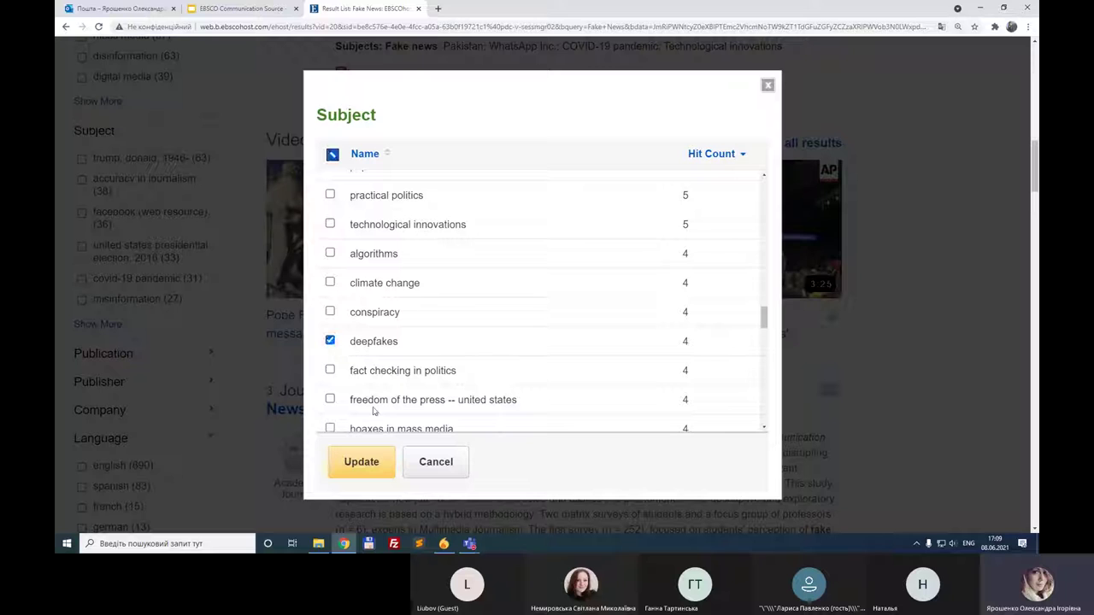
click(370, 465)
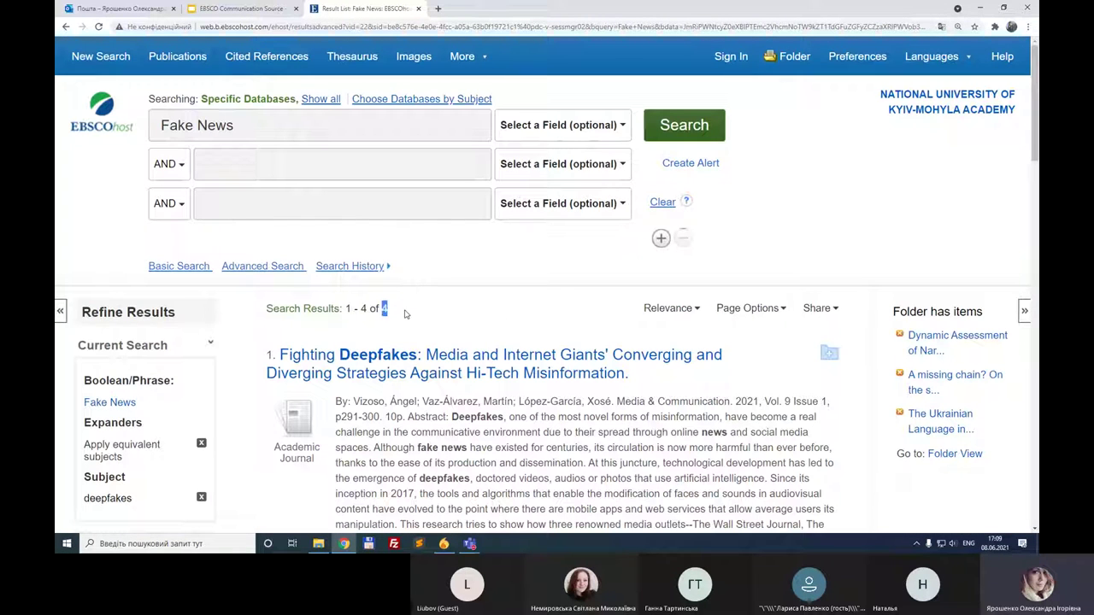
Highlight the result total and look over the articles left after limiting to the deepfakes subject
double_click(386, 309)
click(386, 309)
double_click(384, 310)
scroll(244, 346, down, 3)
scroll(245, 346, down, 1)
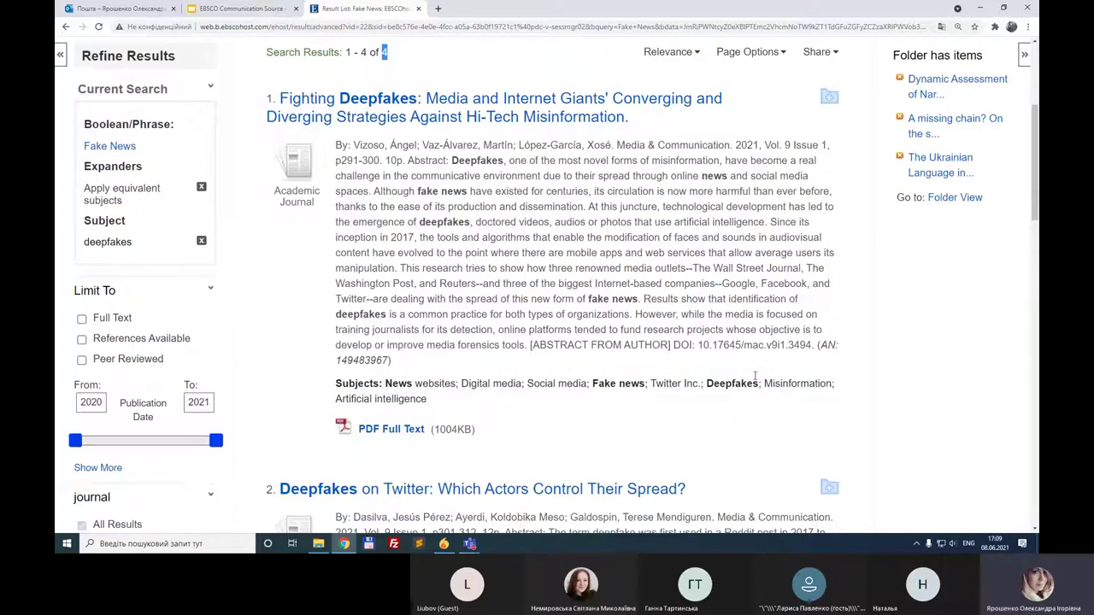
scroll(443, 347, down, 3)
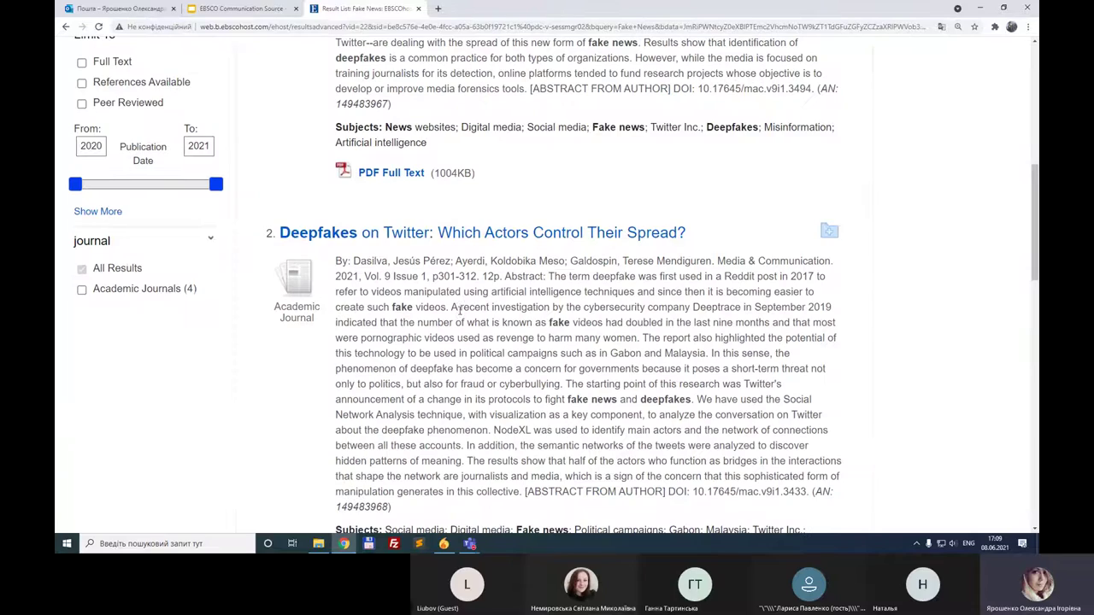
Switch to the presentation and show the slides full screen up to Практика № 6, leaving the slideshow once its tasks are read
click(275, 7)
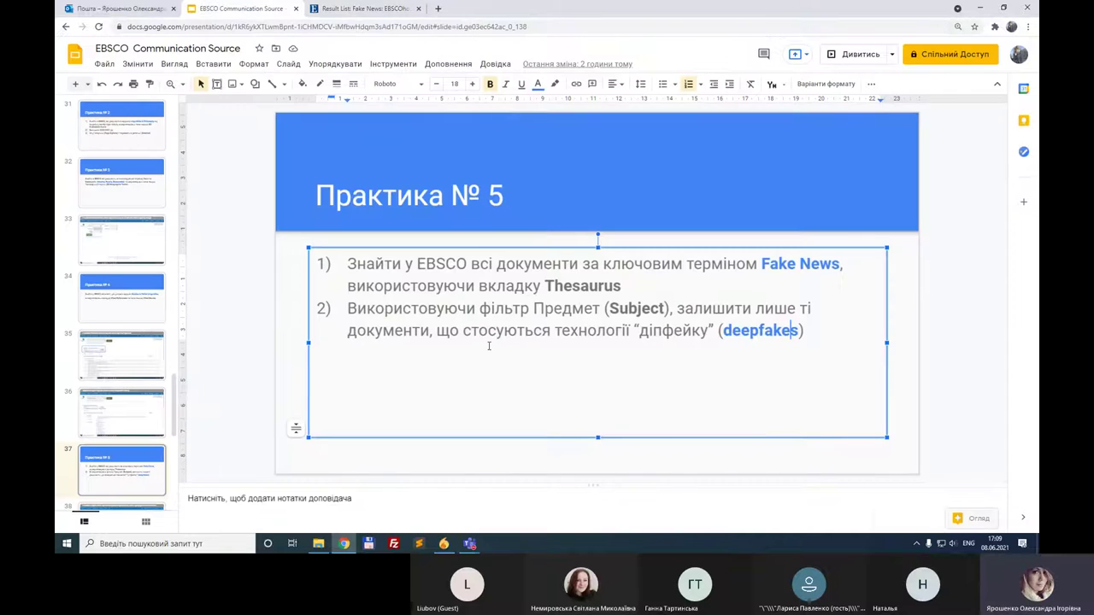
key(ctrl+F5)
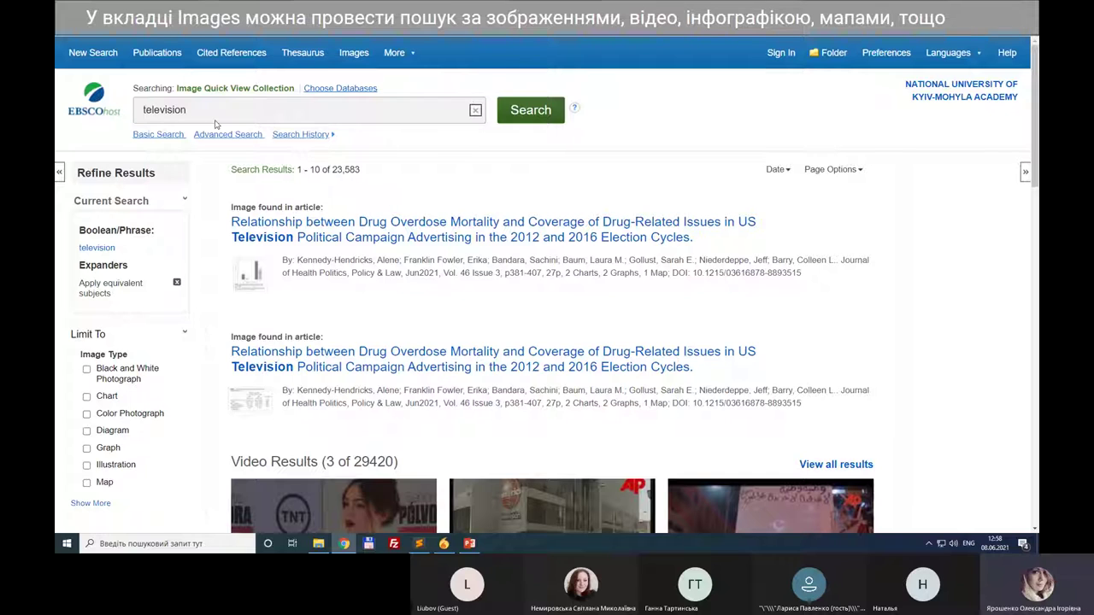
key(alt+Tab)
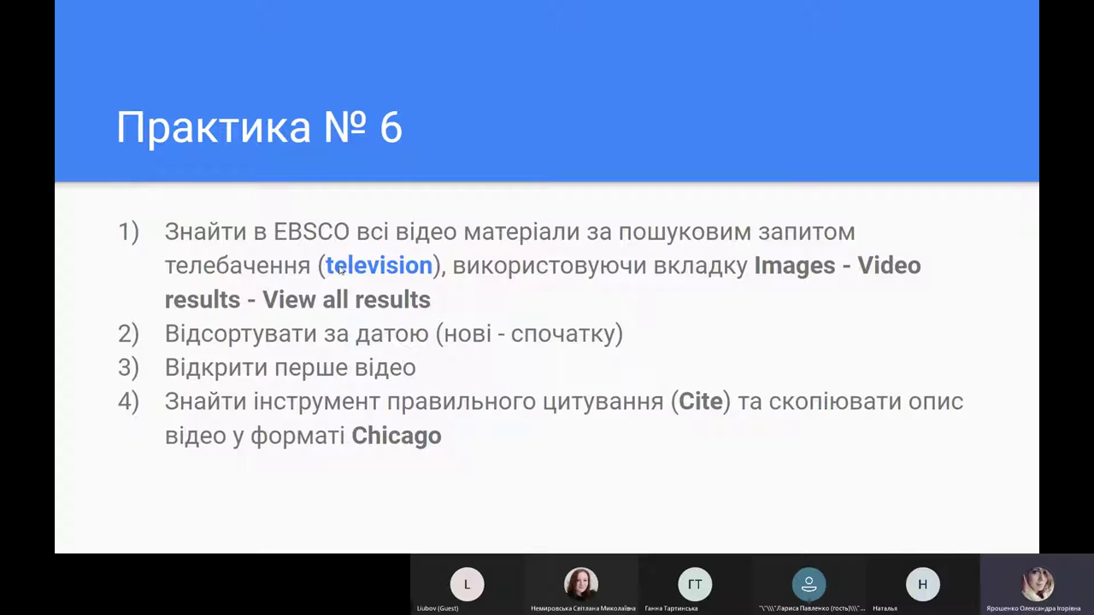
key(Escape)
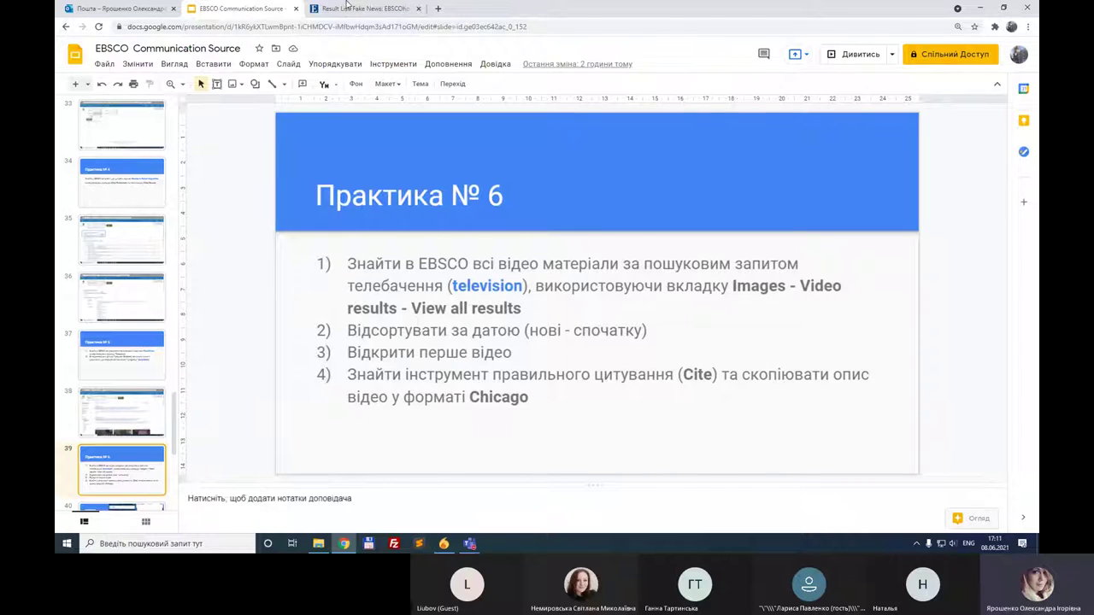
Return to EBSCOhost and open its Images search page
click(347, 8)
scroll(522, 324, up, 10)
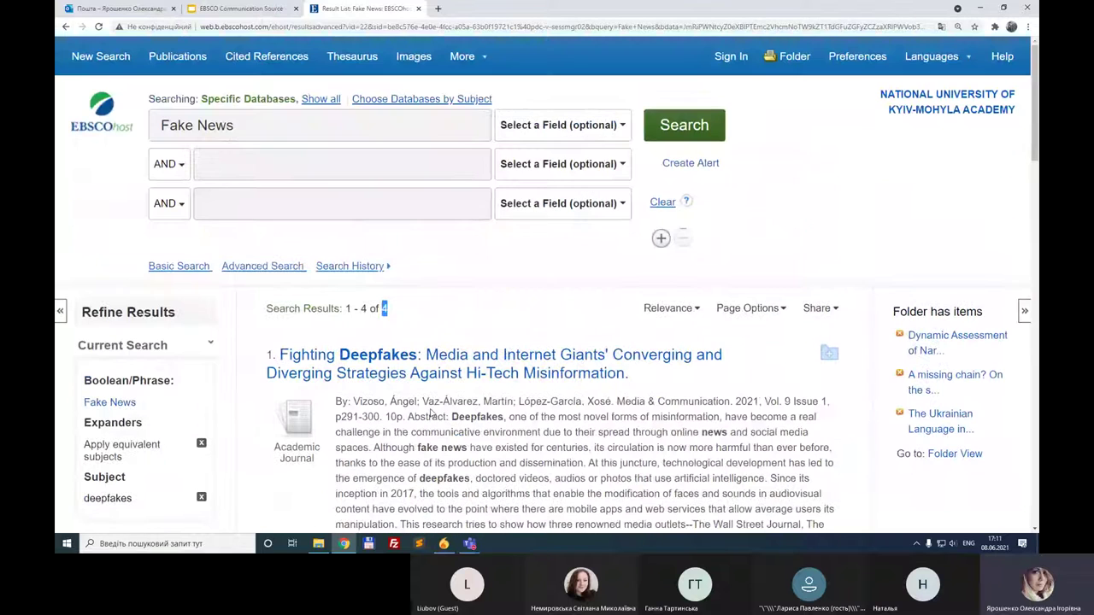
click(412, 58)
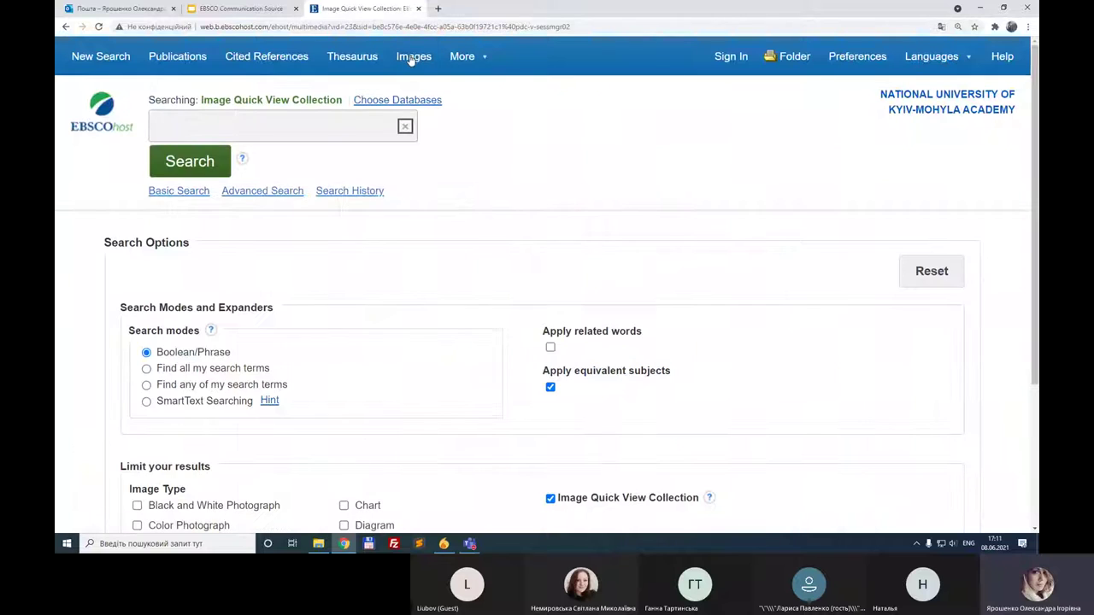
Search the Image Quick View Collection for "television", copied from the Практика № 6 slide
click(243, 8)
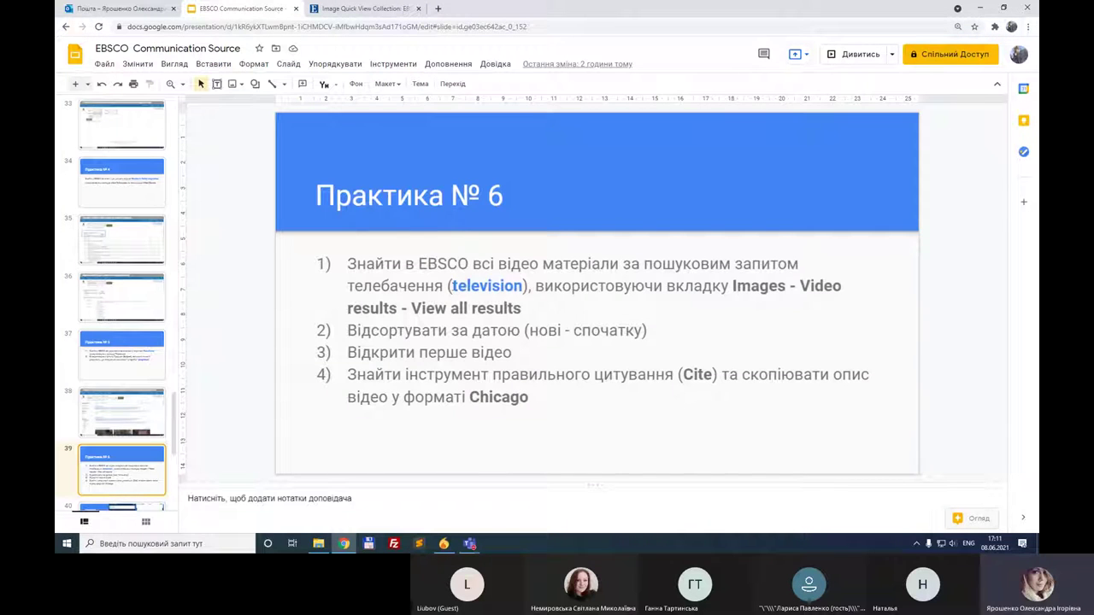
double_click(487, 286)
key(ctrl+c)
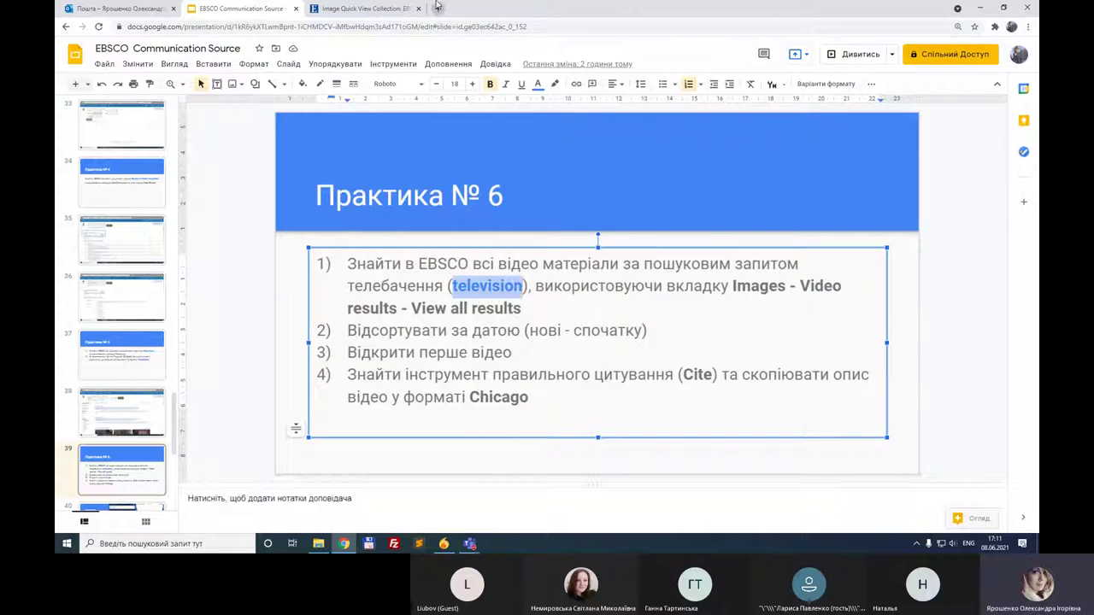
click(384, 8)
click(319, 125)
key(ctrl+v)
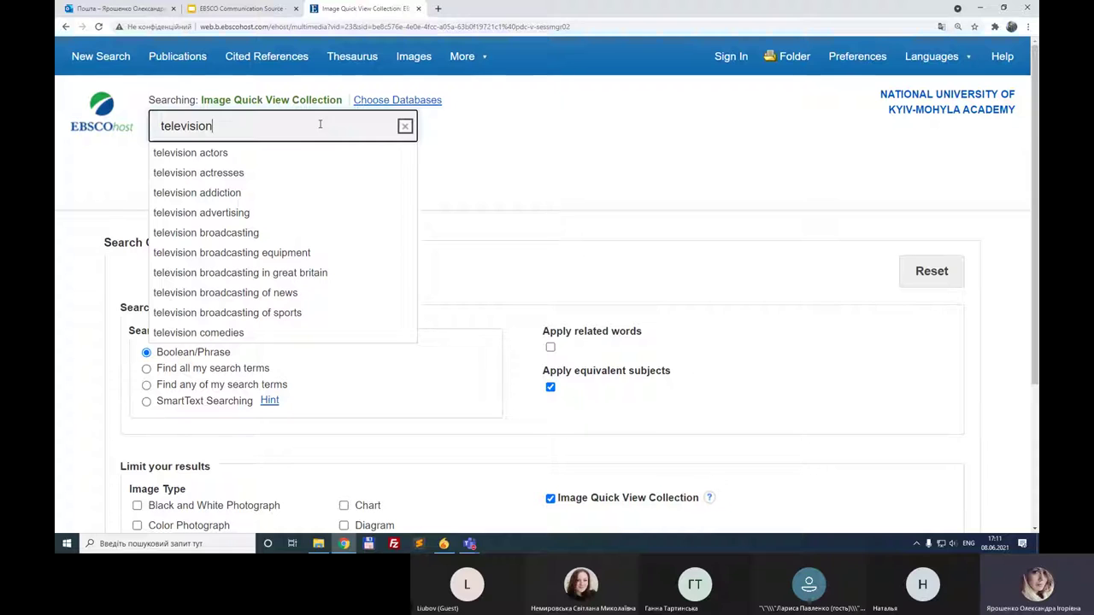
click(551, 156)
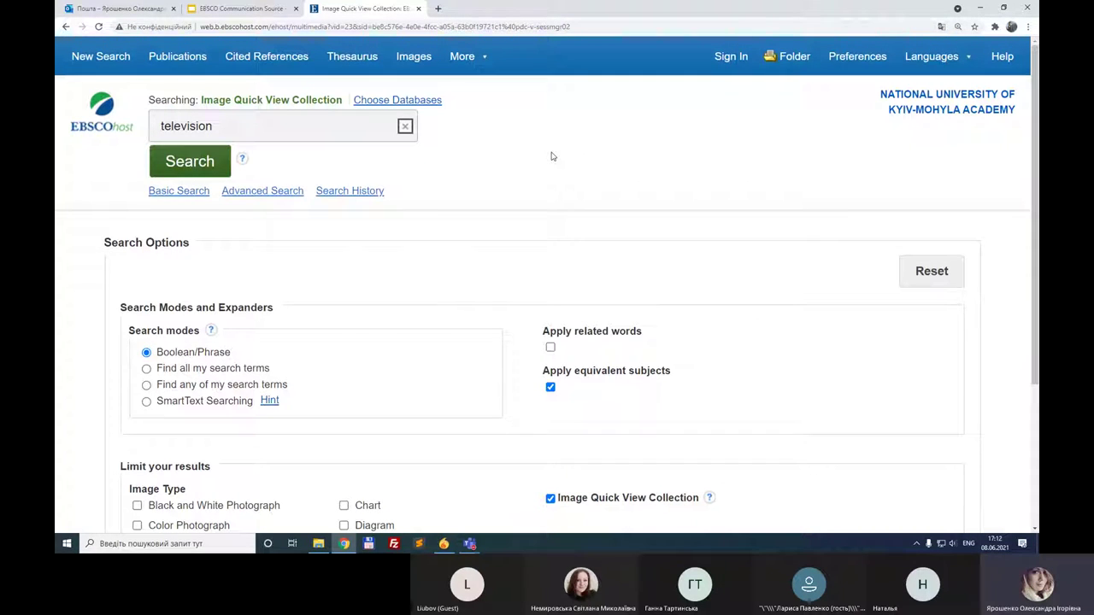
click(194, 164)
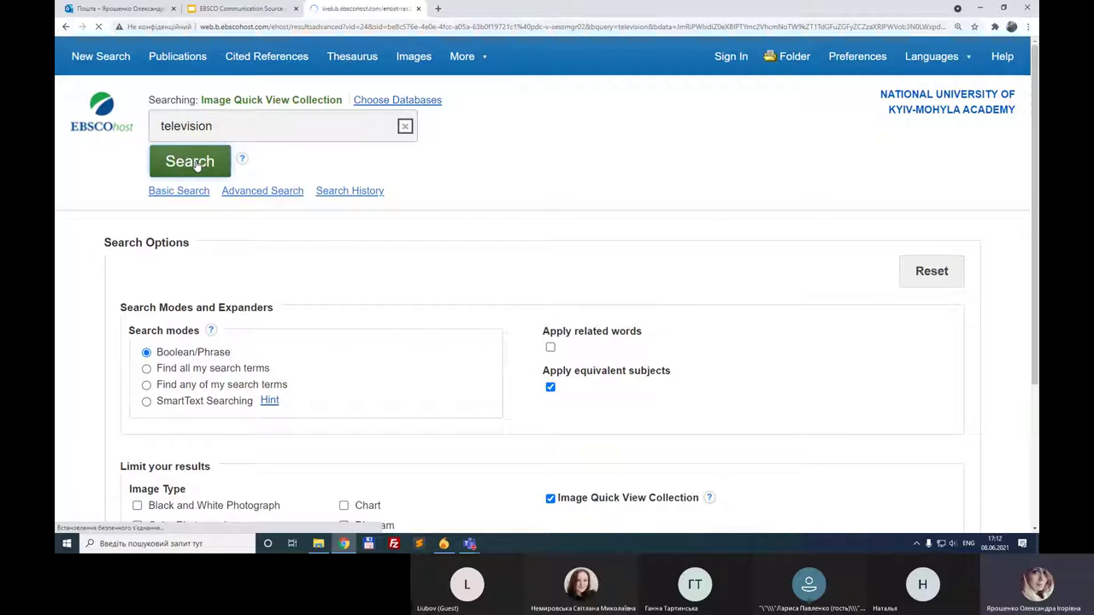
Look over the image results for "television" and highlight the result total
scroll(251, 278, down, 15)
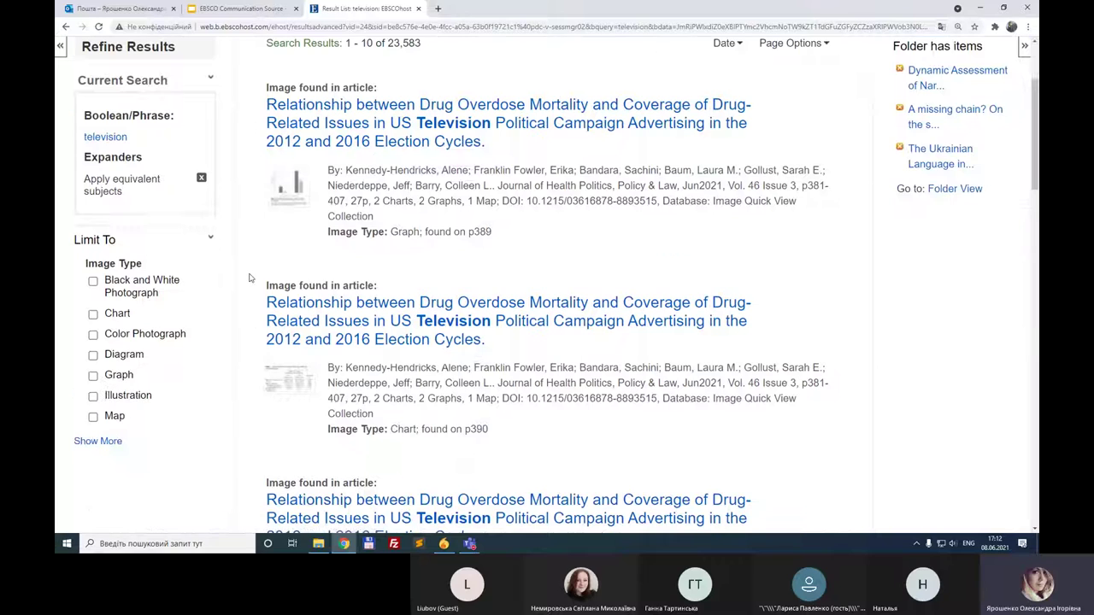
scroll(251, 279, up, 15)
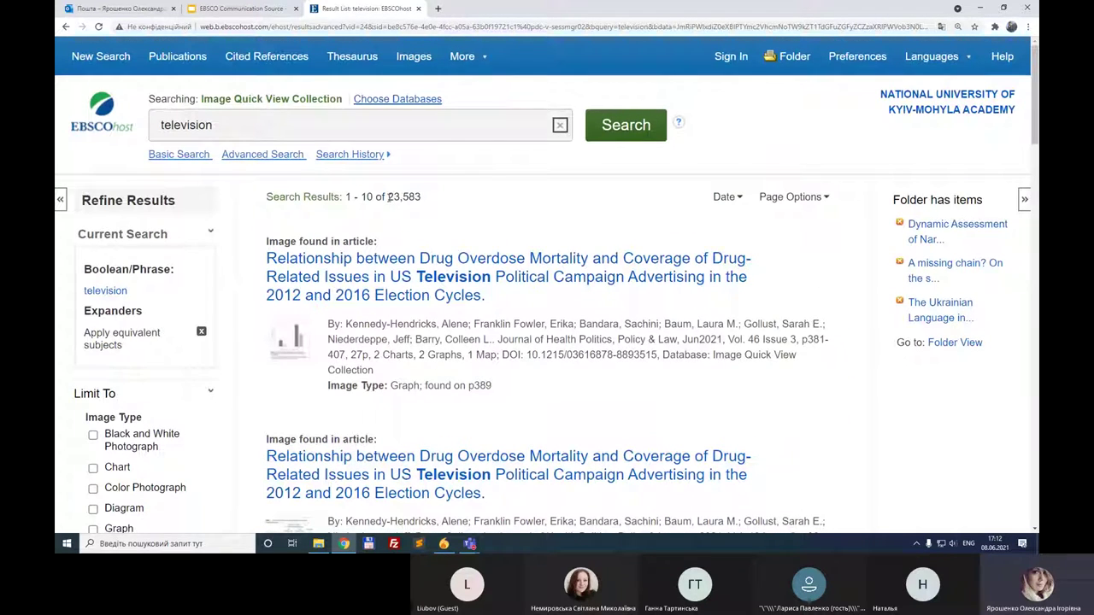
drag(389, 196, 421, 205)
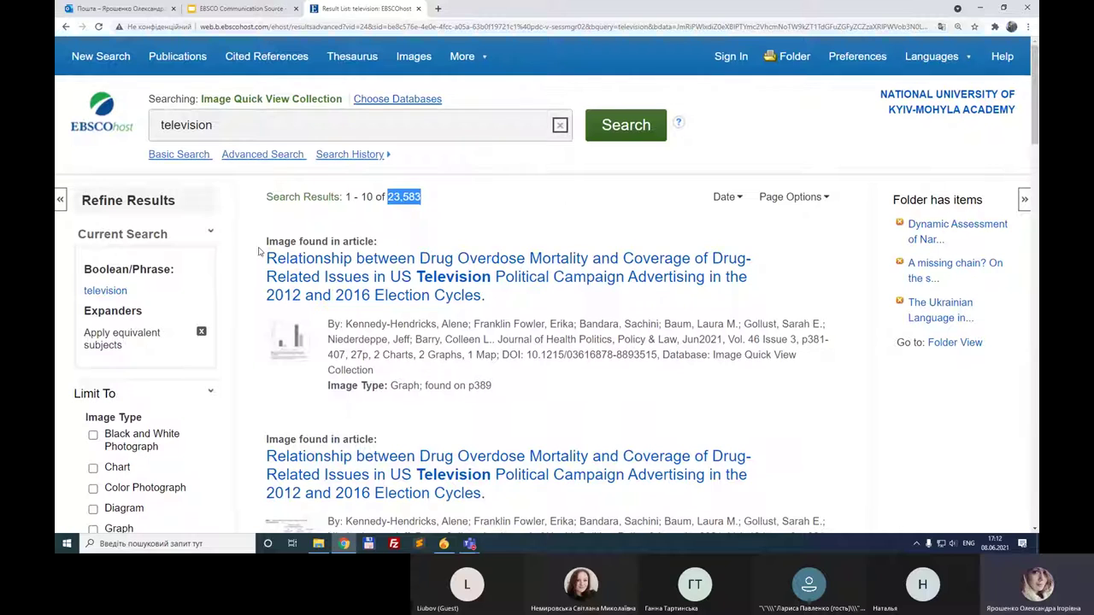
Highlight the "Images - Video results - View all results" instruction on the slide and open the full list of television video results in EBSCOhost
click(281, 7)
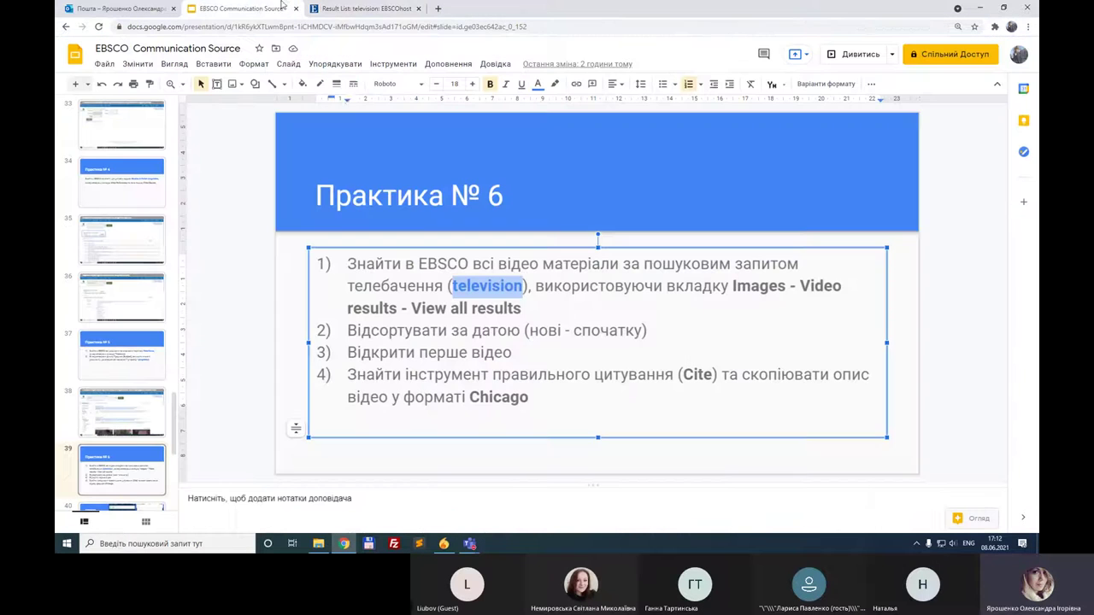
click(447, 308)
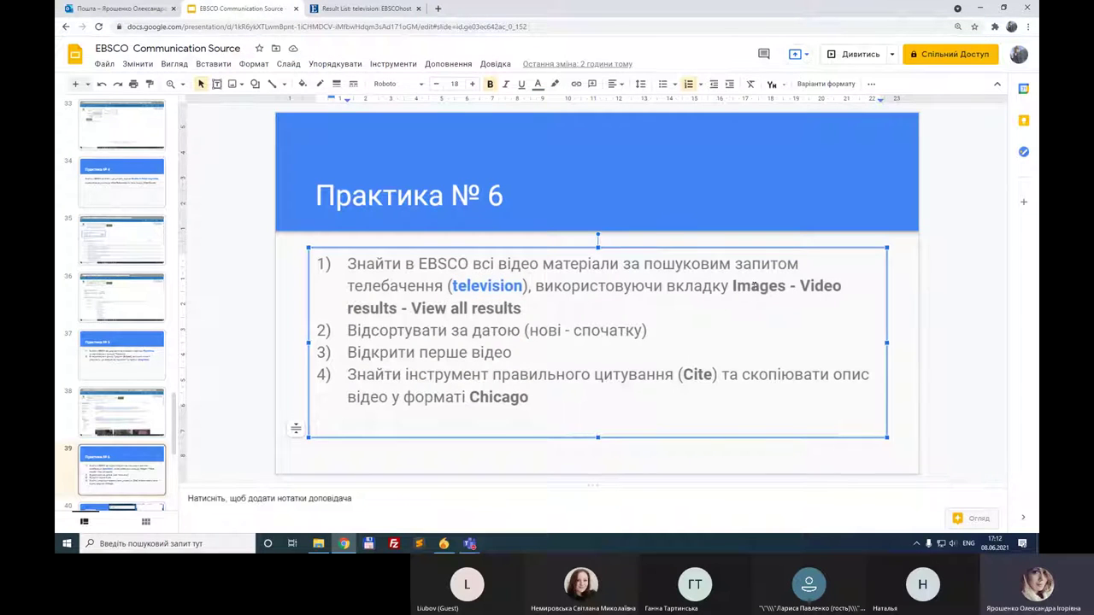
drag(732, 287, 756, 308)
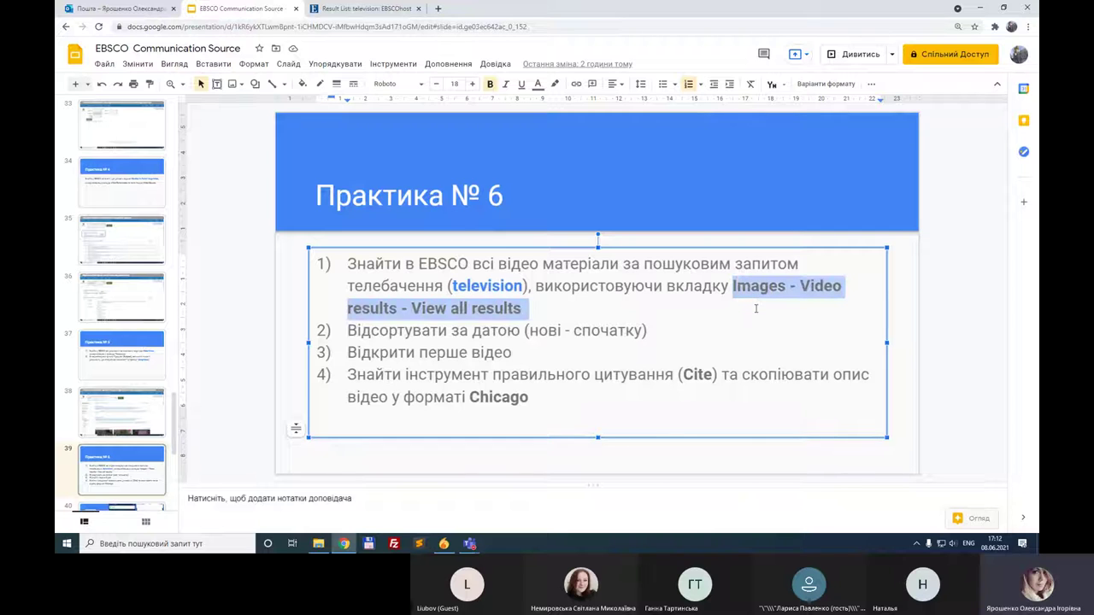
key(ctrl+Tab)
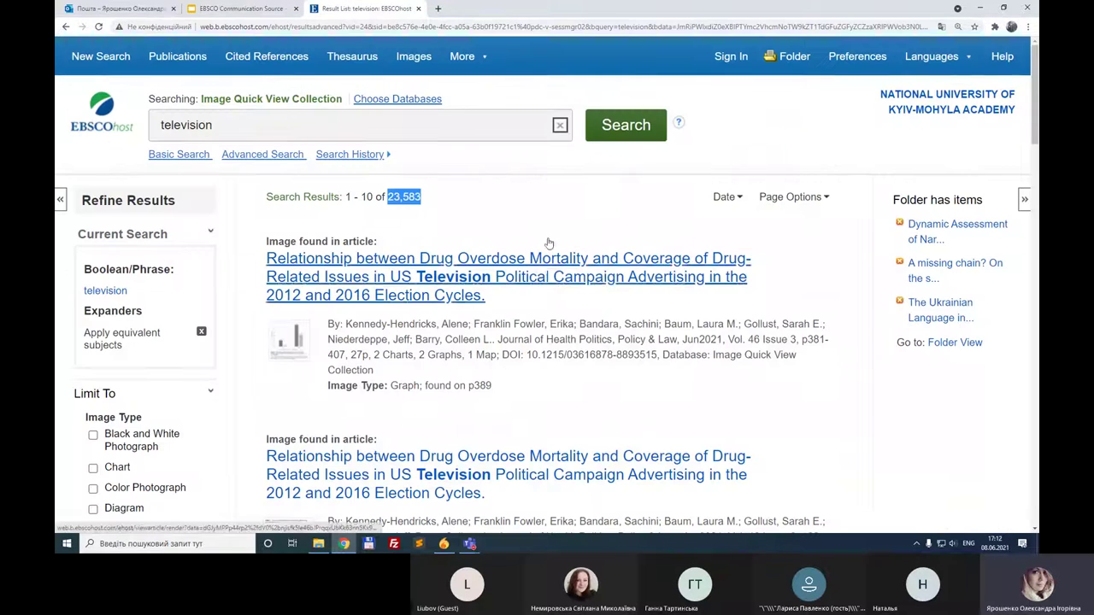
scroll(591, 215, down, 4)
scroll(591, 214, down, 1)
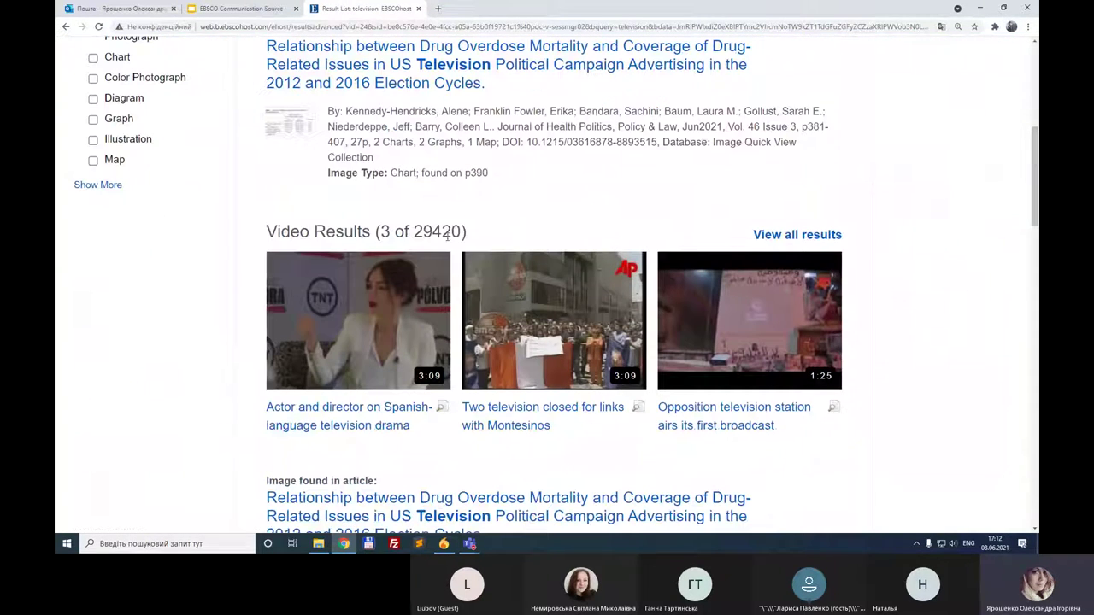
click(780, 236)
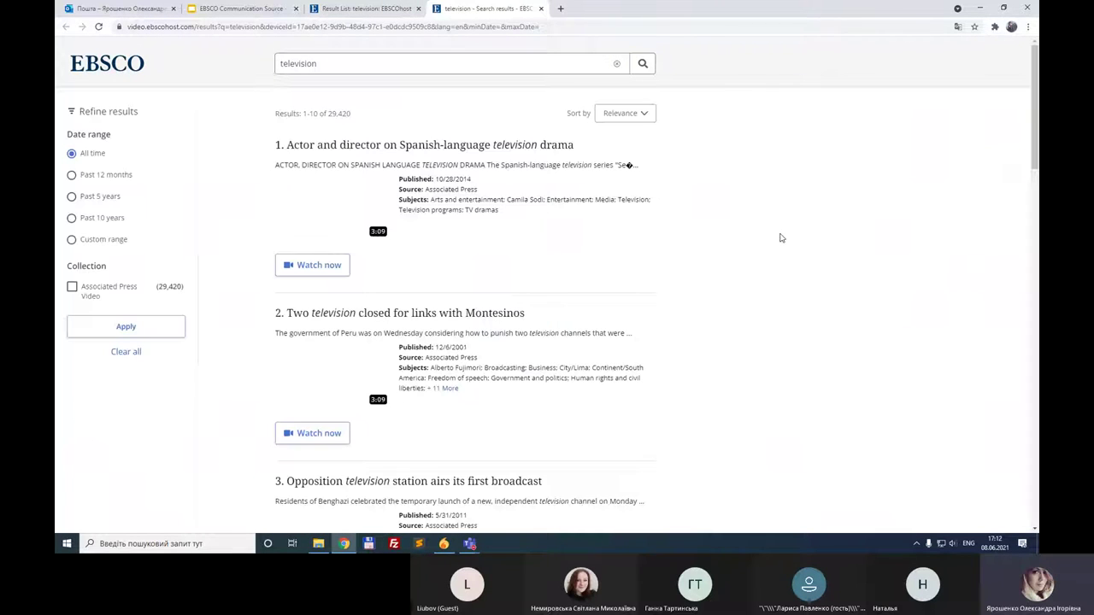
Enlarge the video results page to 150% and look over the listed television videos
key(ctrl+plus)
key(ctrl+plus)
key(ctrl+plus)
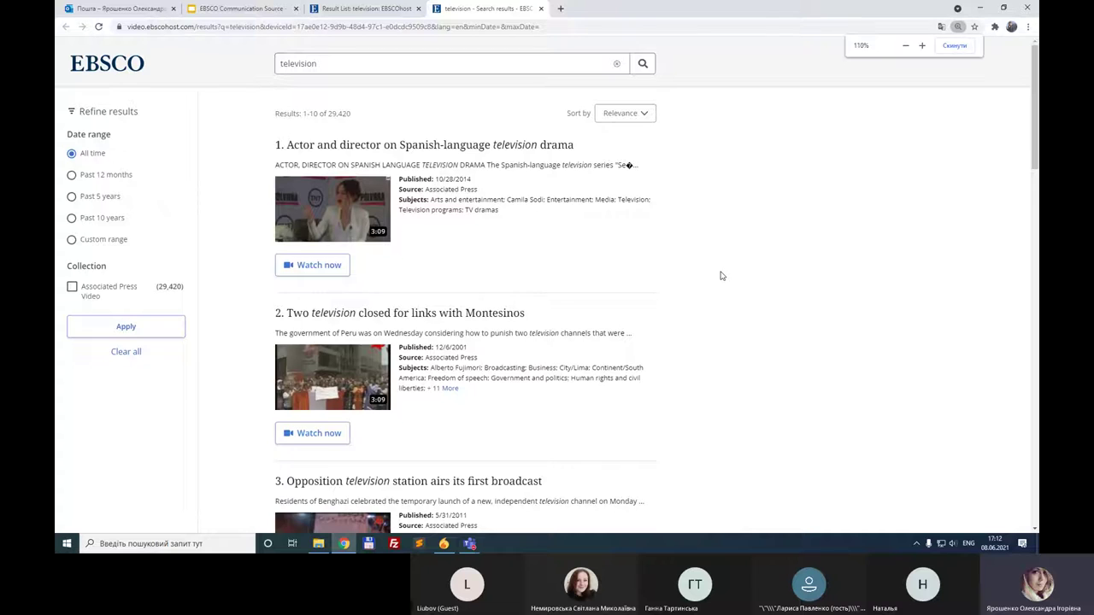
scroll(581, 313, down, 8)
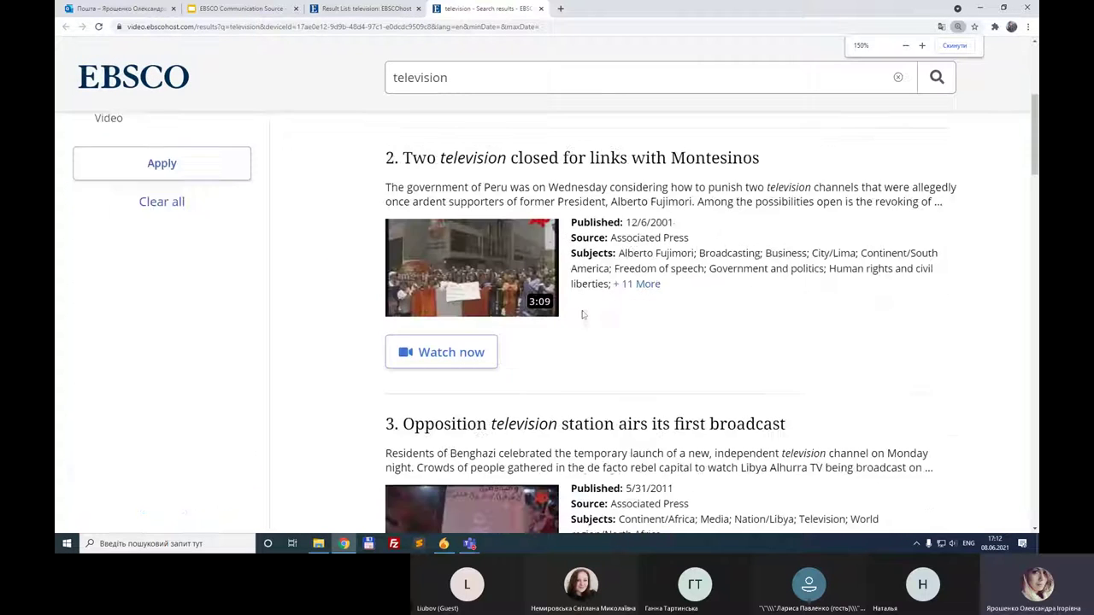
scroll(581, 313, up, 8)
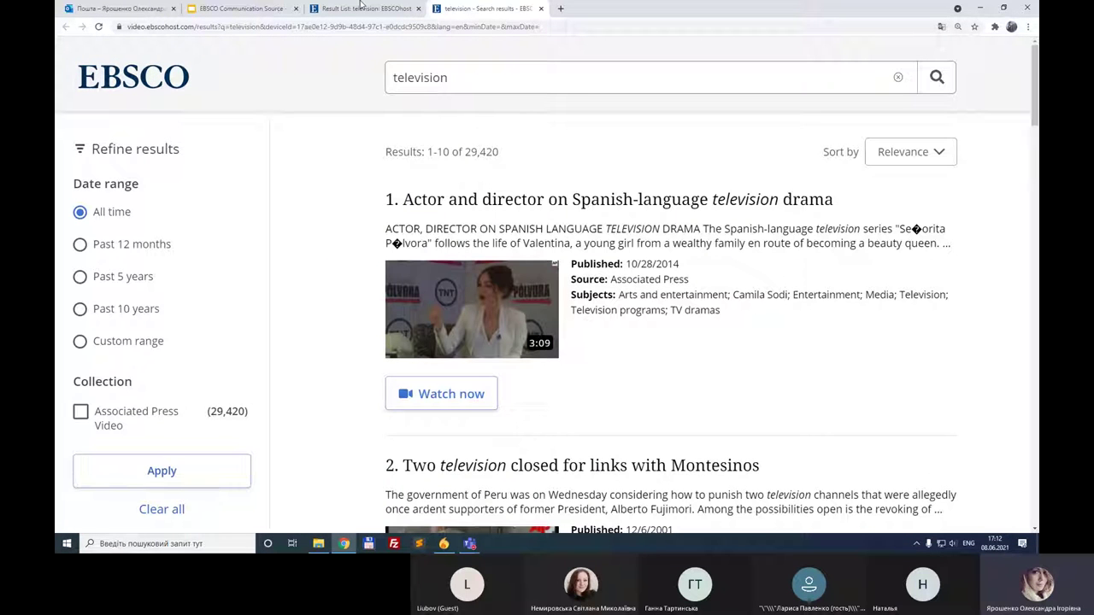
click(479, 93)
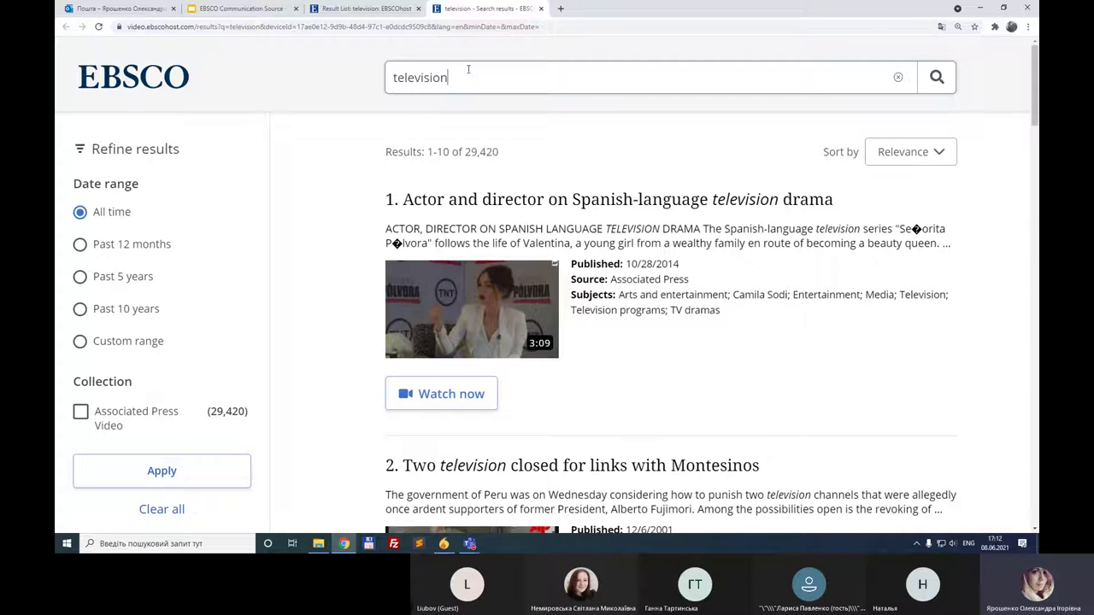
Highlight the sorting task on the Практика № 6 slide and sort the television videos by Date Newest
click(362, 7)
click(224, 8)
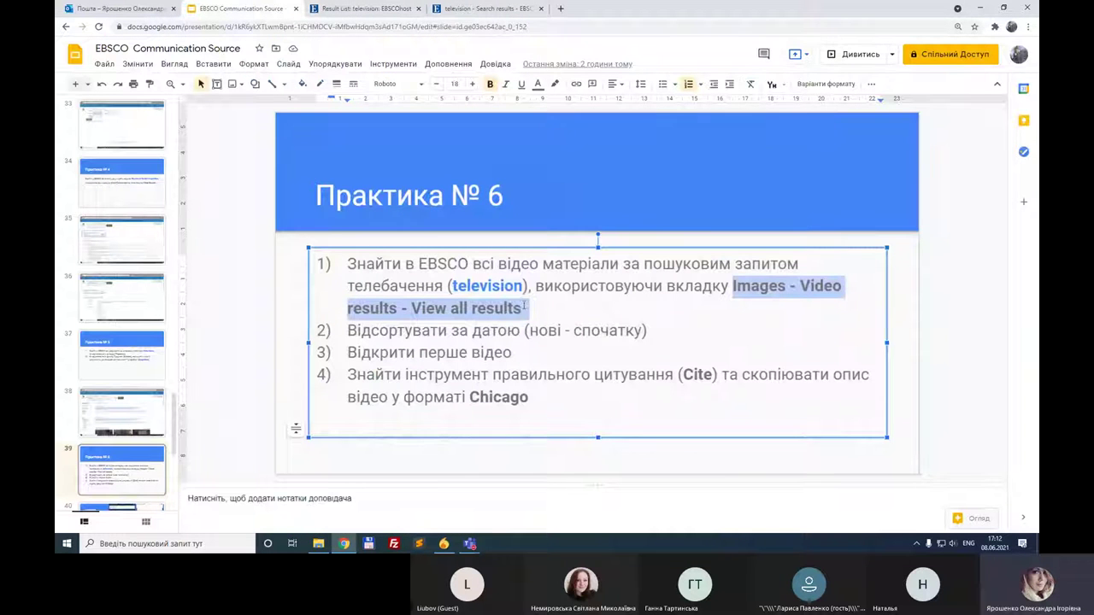
click(452, 328)
drag(349, 330, 666, 328)
click(483, 6)
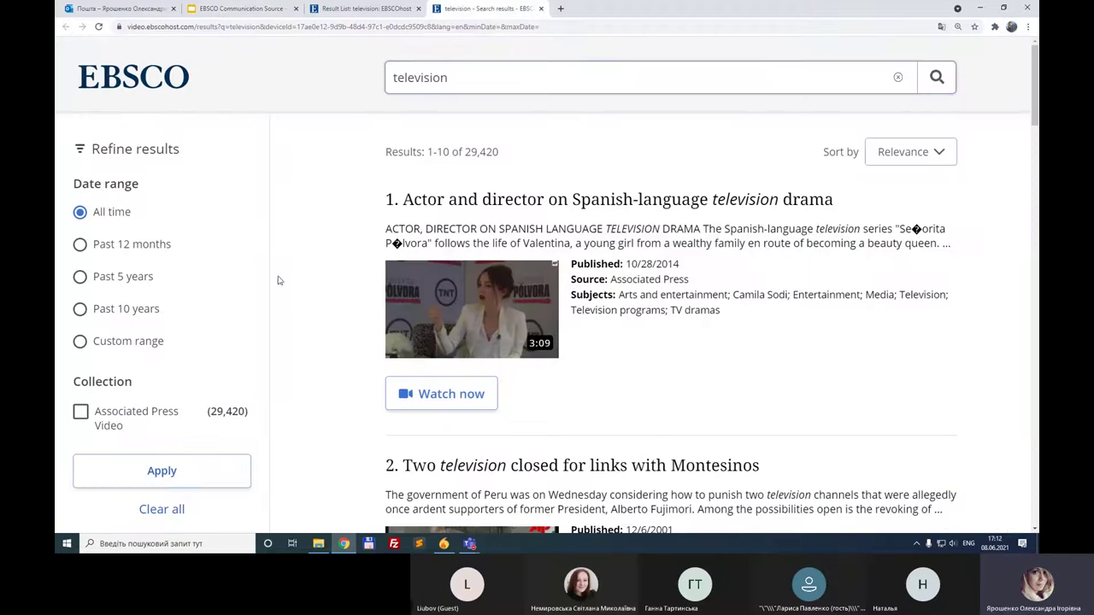
click(939, 153)
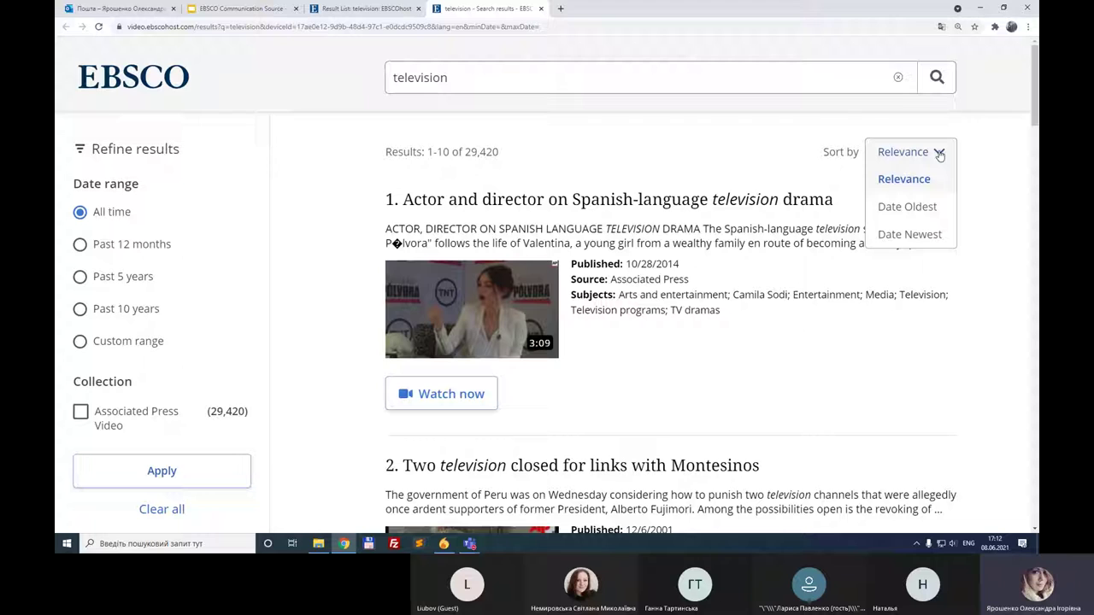
click(915, 236)
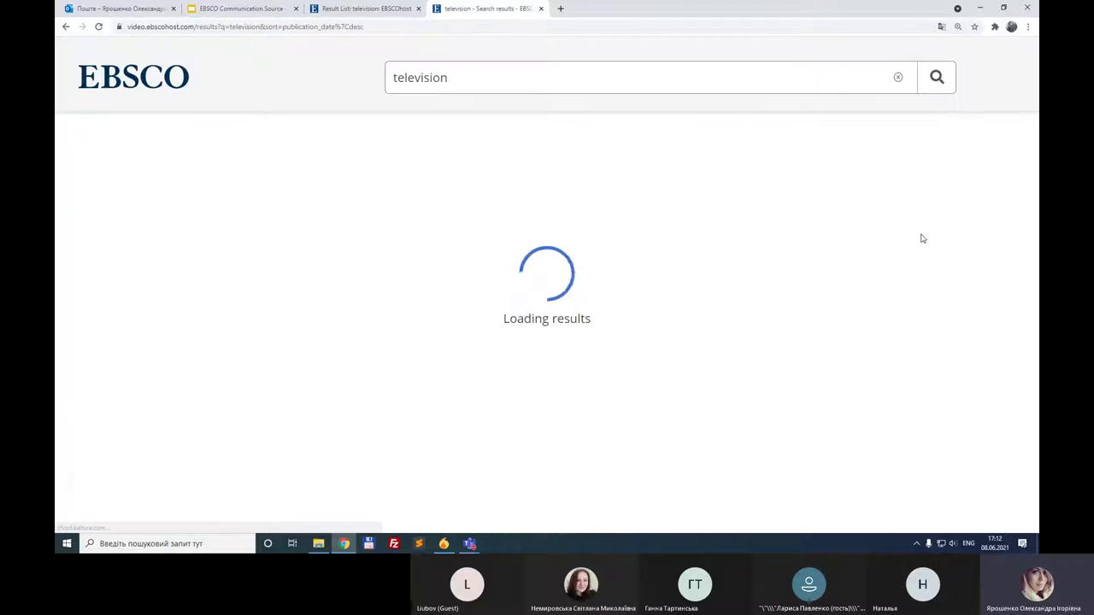
Highlight the third task on the slide and open the first video, "Senators give mixed reviews on presidential debate"
click(236, 8)
drag(347, 353, 519, 358)
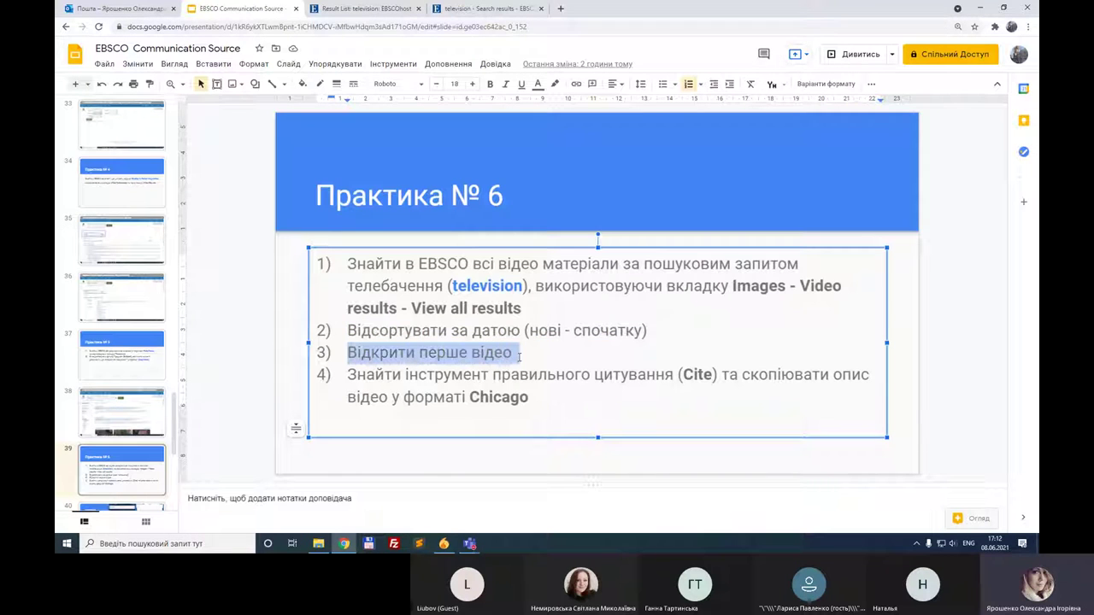
click(474, 7)
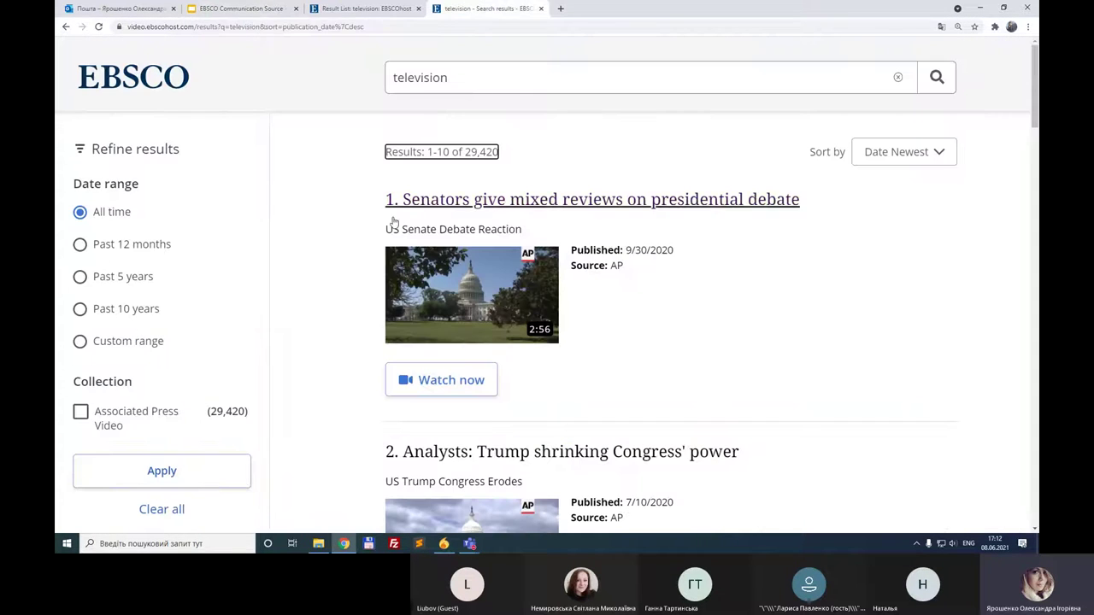
click(628, 204)
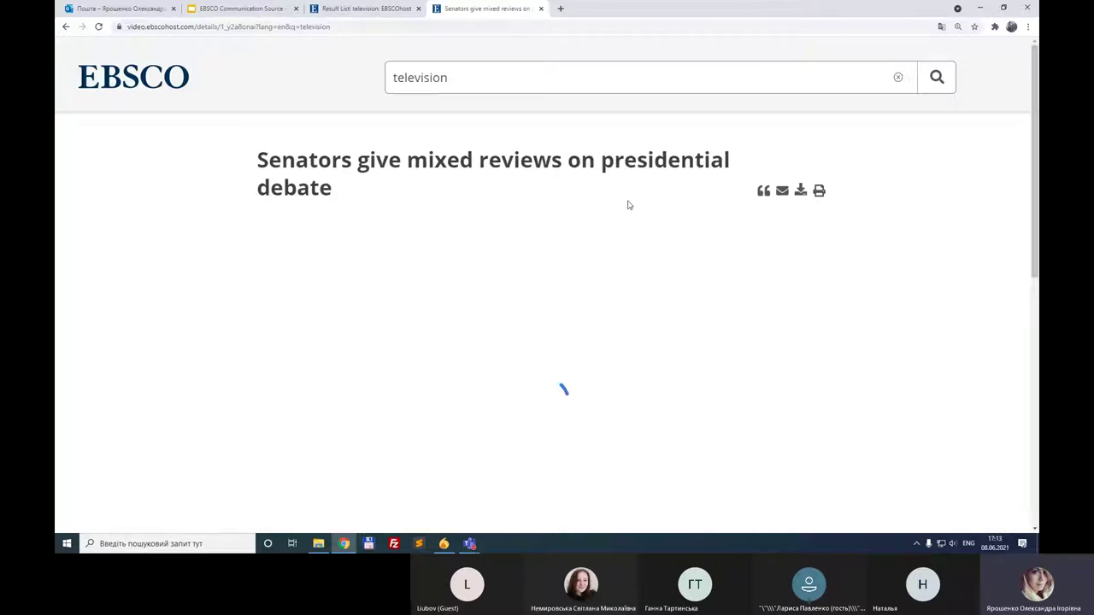
Check the fourth task on the slide, return to the opened video and start playing it
click(228, 4)
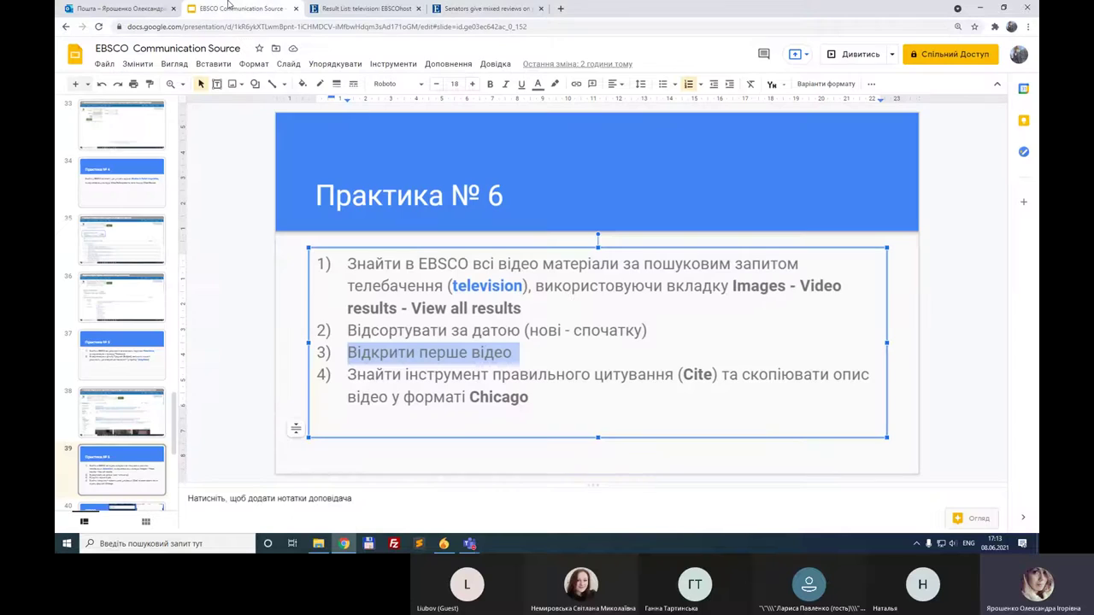
click(393, 374)
click(483, 9)
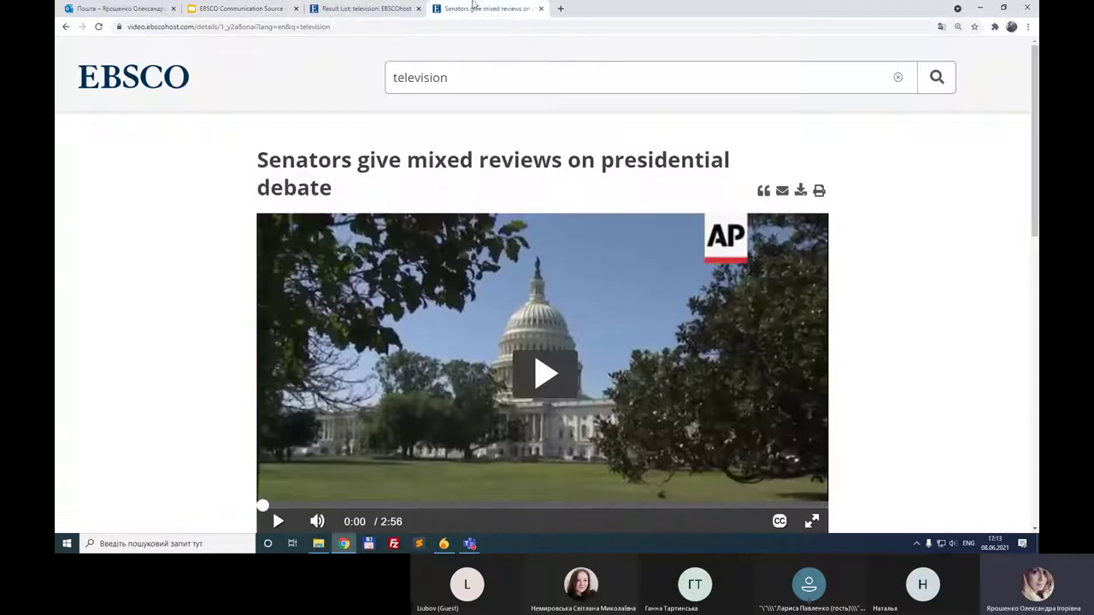
scroll(223, 278, down, 1)
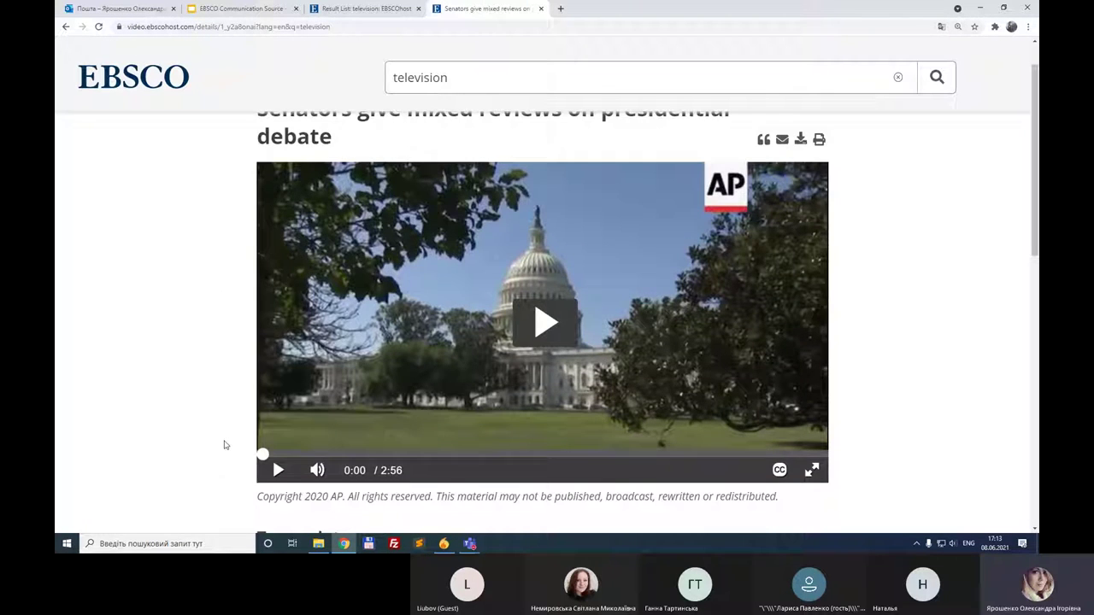
click(277, 471)
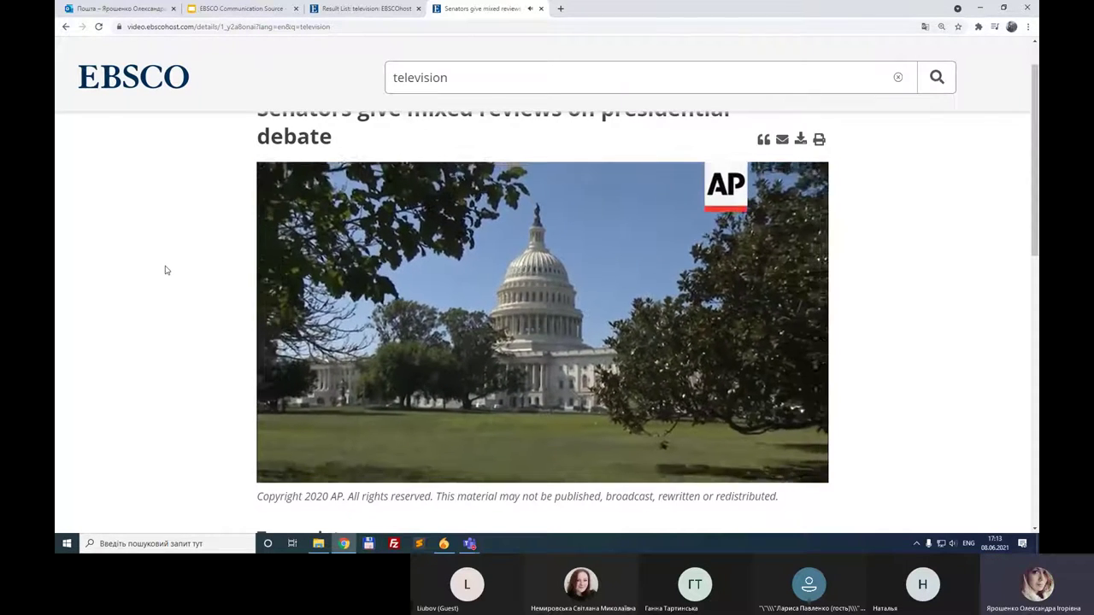
Reduce the page zoom to 100%, examine the transcript and details while the video plays, and pause playback
key(ctrl+minus)
scroll(167, 270, down, 2)
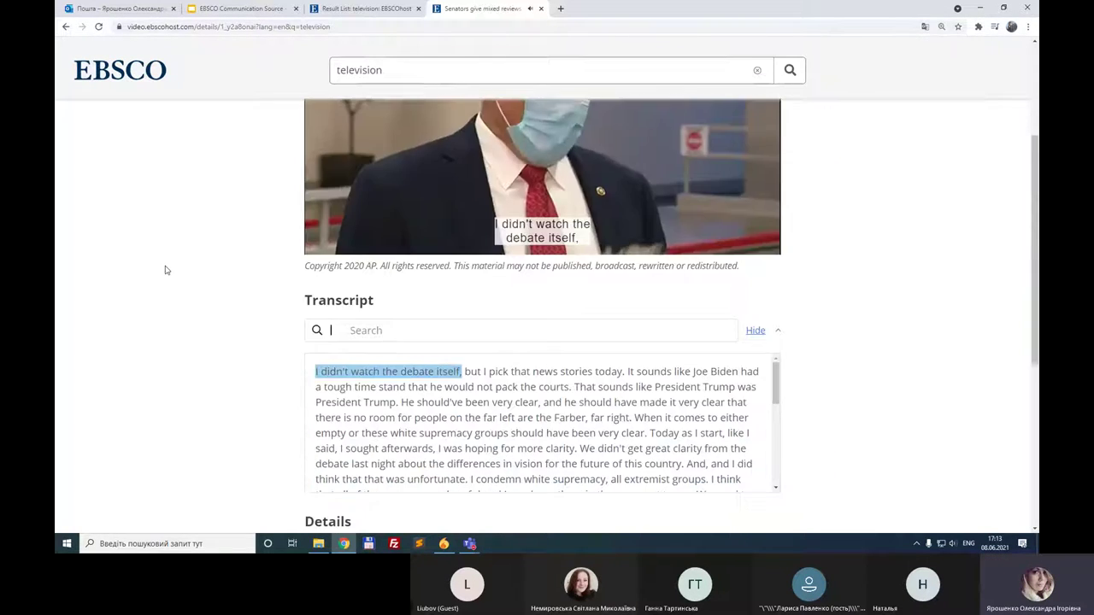
key(ctrl+minus)
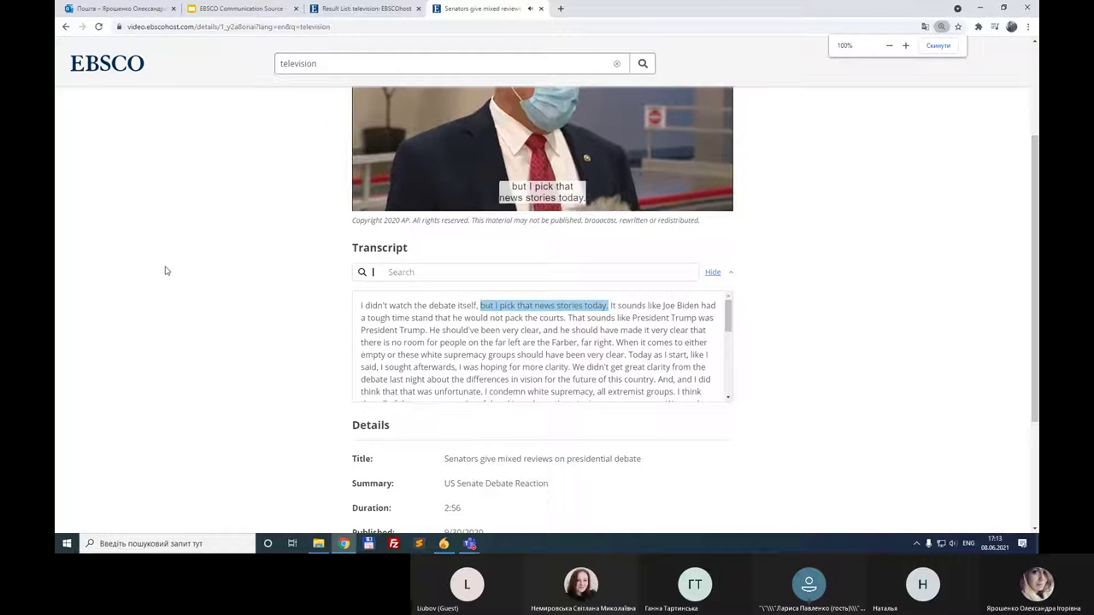
scroll(166, 270, up, 2)
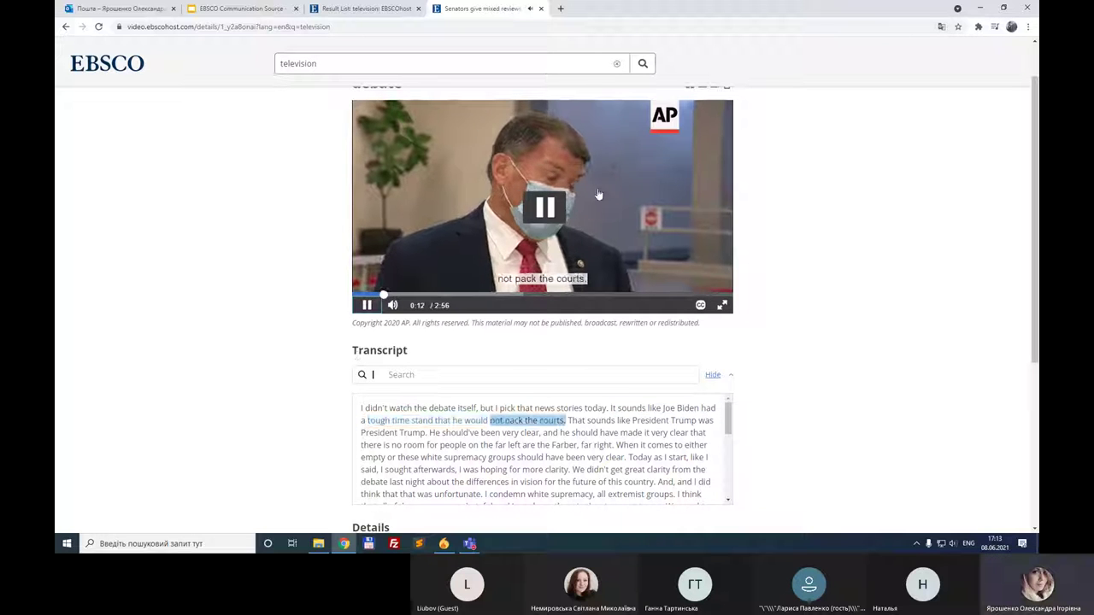
scroll(302, 254, up, 1)
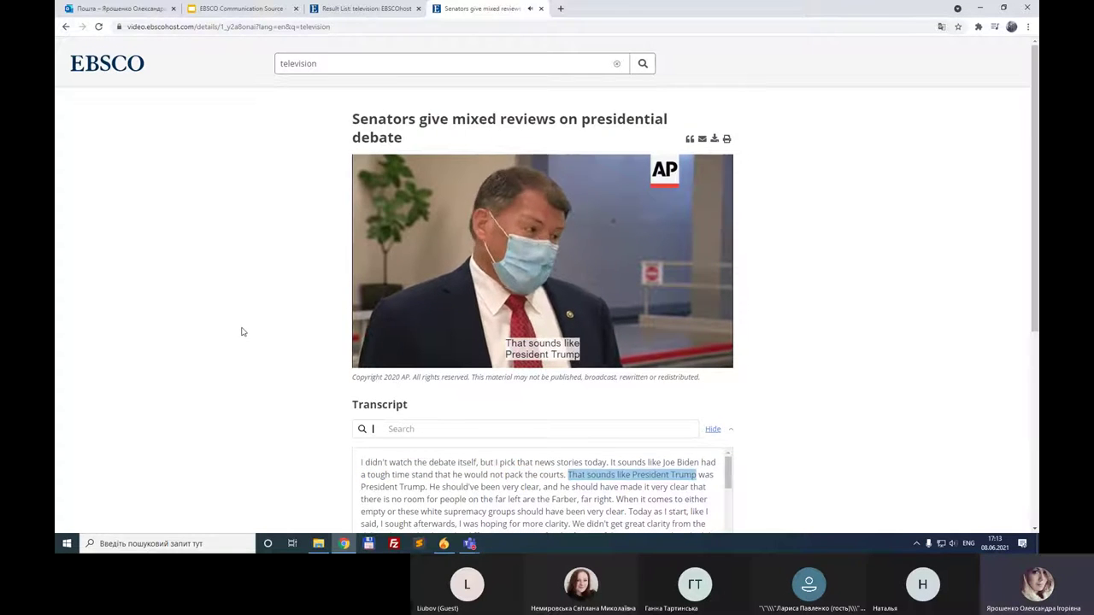
scroll(242, 332, down, 2)
scroll(242, 330, up, 1)
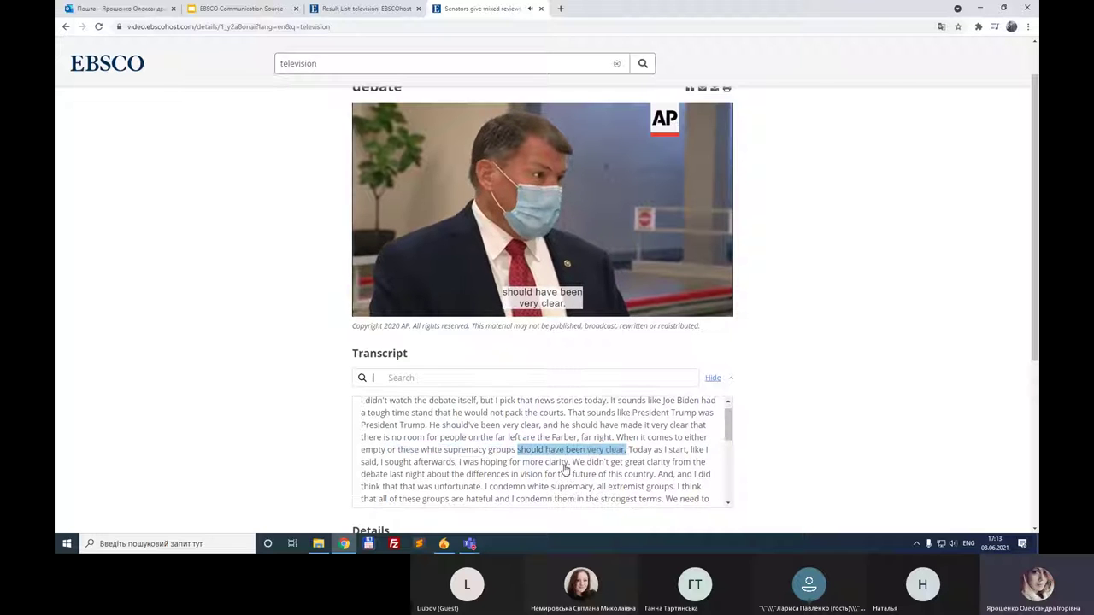
mouse_move(615, 258)
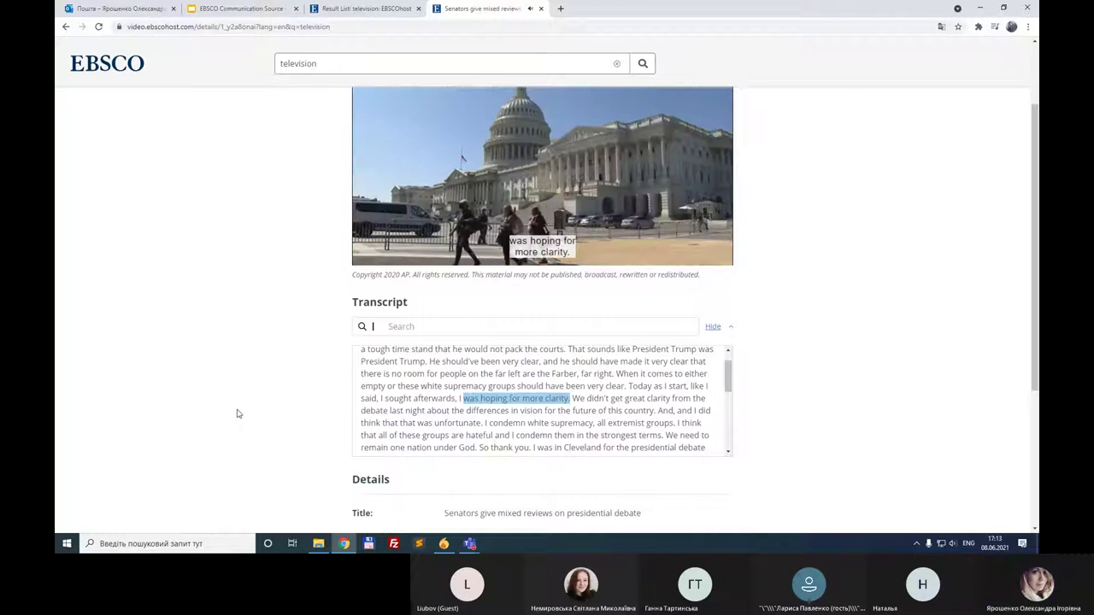
scroll(235, 412, down, 2)
scroll(430, 248, up, 3)
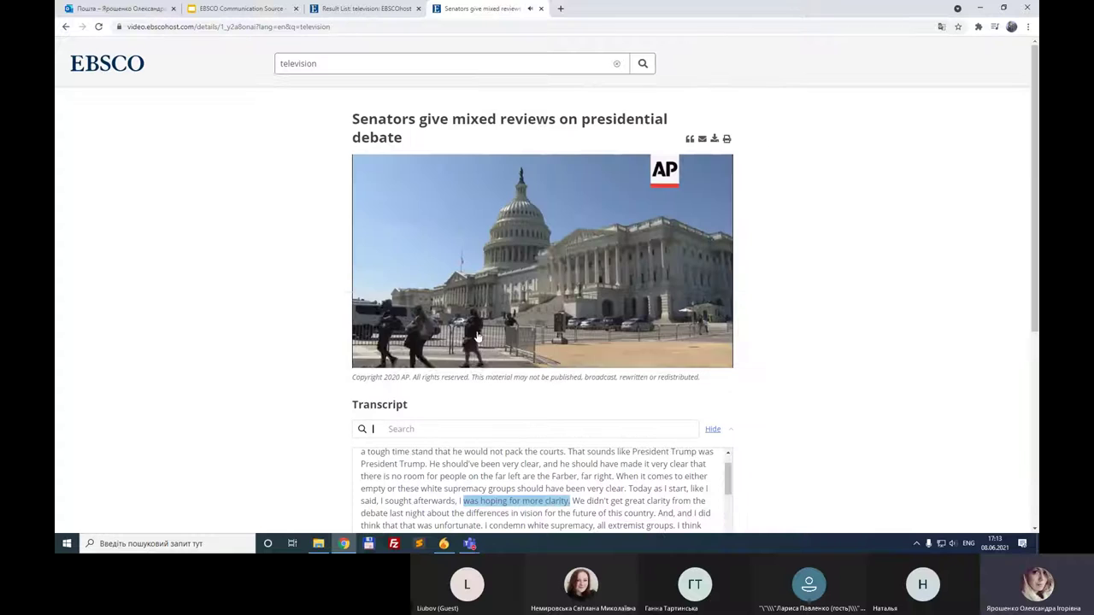
click(365, 358)
Close the EBSCOhost image result list and highlight the Cite and Chicago citation task on the Практика № 6 slide
click(323, 7)
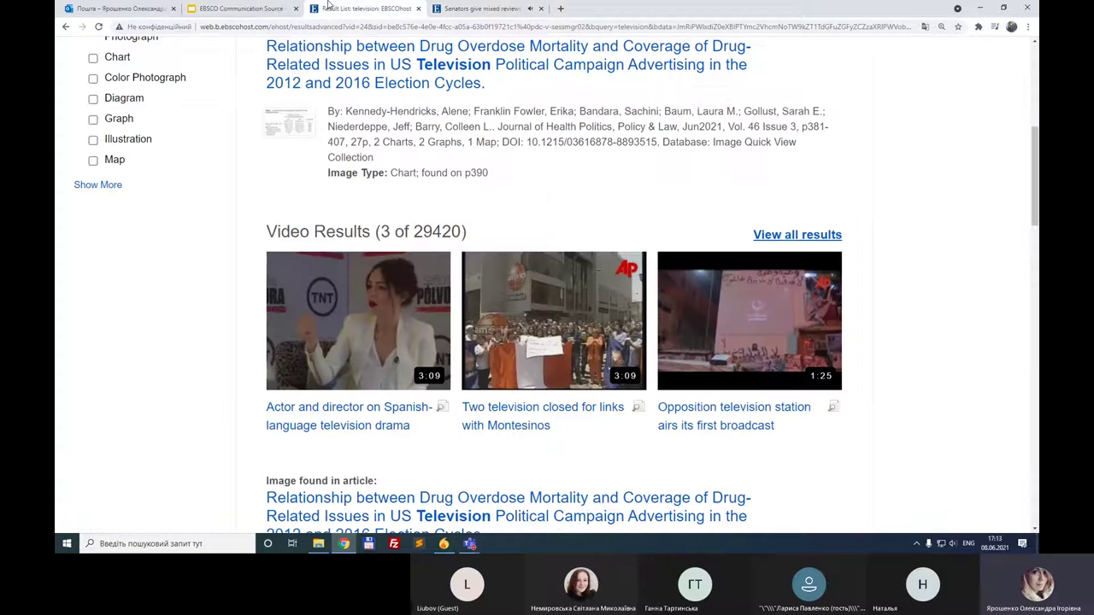
click(418, 9)
click(244, 7)
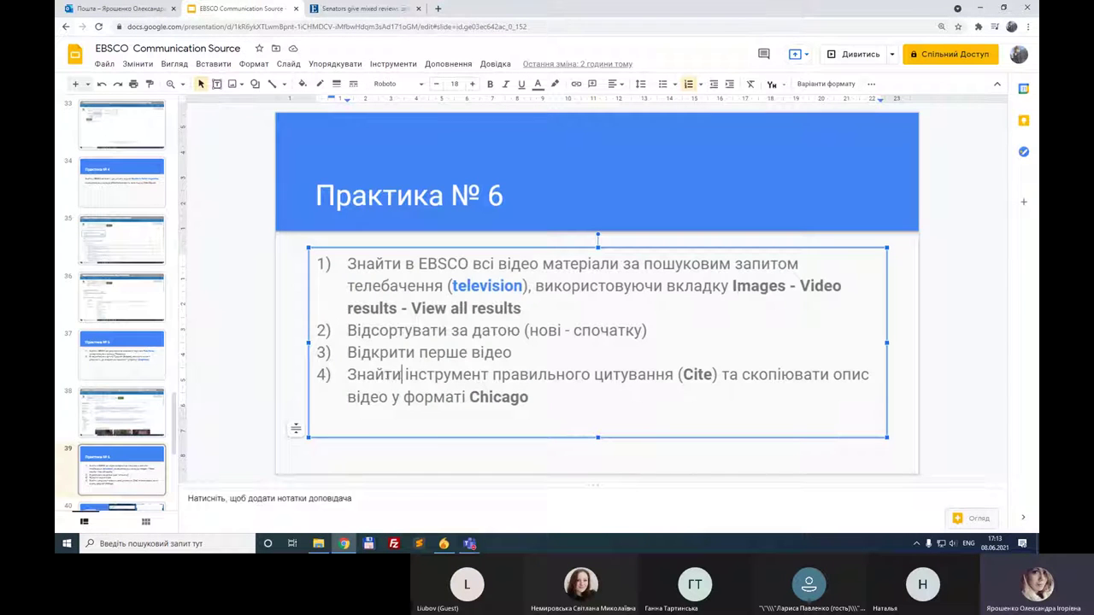
drag(350, 375, 579, 401)
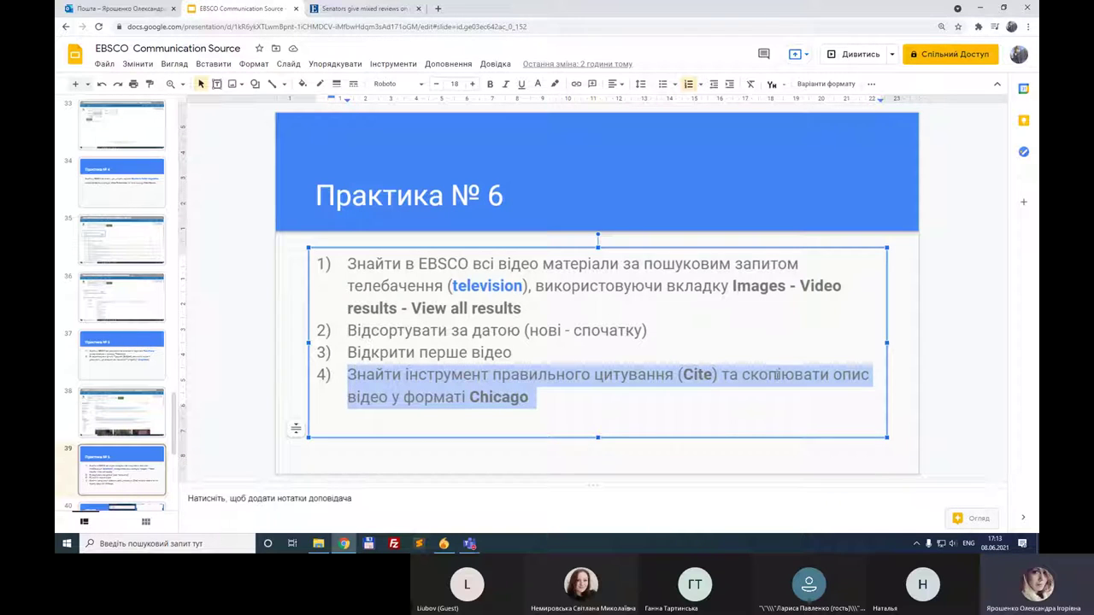
click(553, 388)
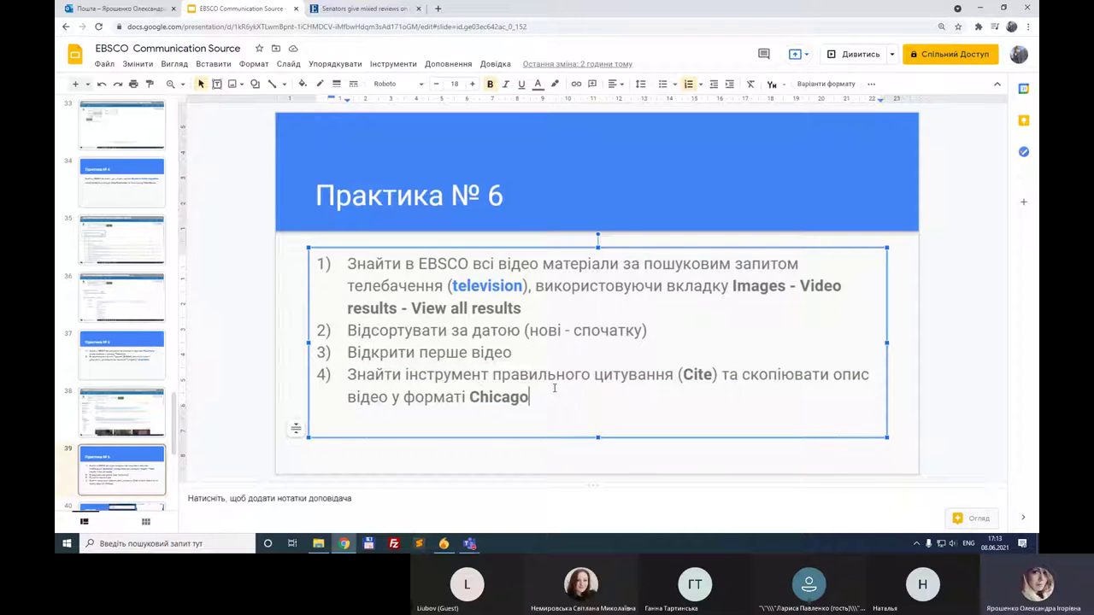
Return to the video "Senators give mixed reviews on presidential debate" and open its citation tool with the page enlarged
click(402, 8)
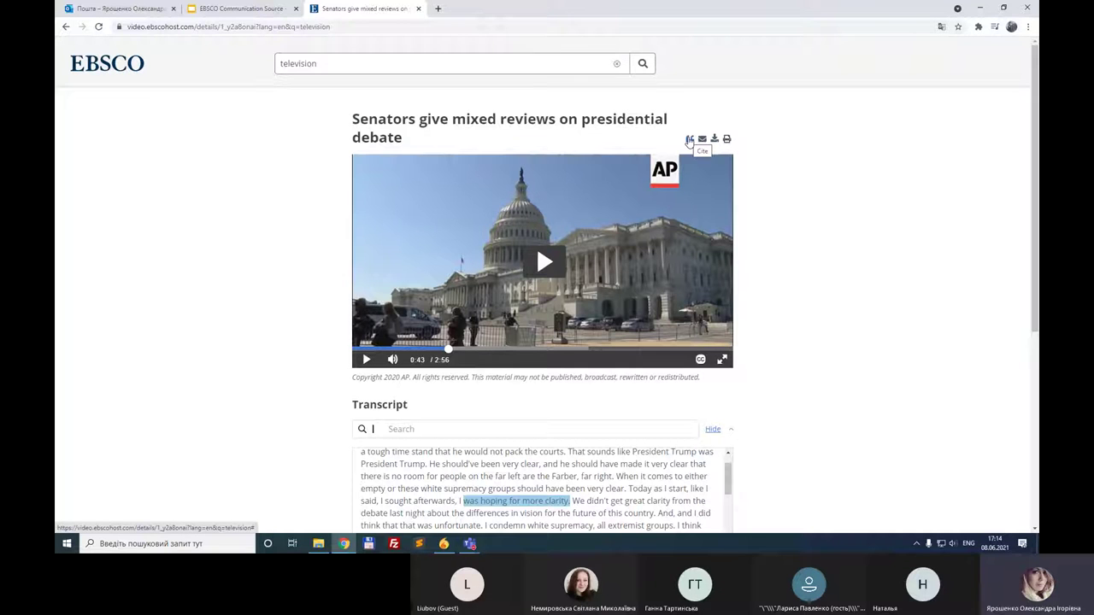
click(688, 139)
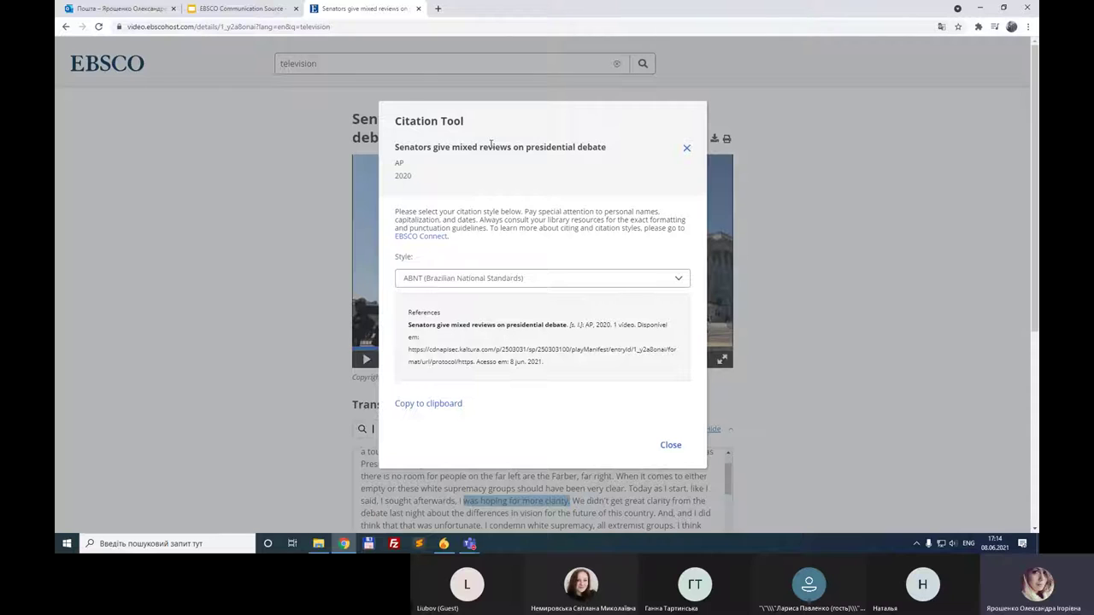
key(ctrl+plus)
key(ctrl+plus)
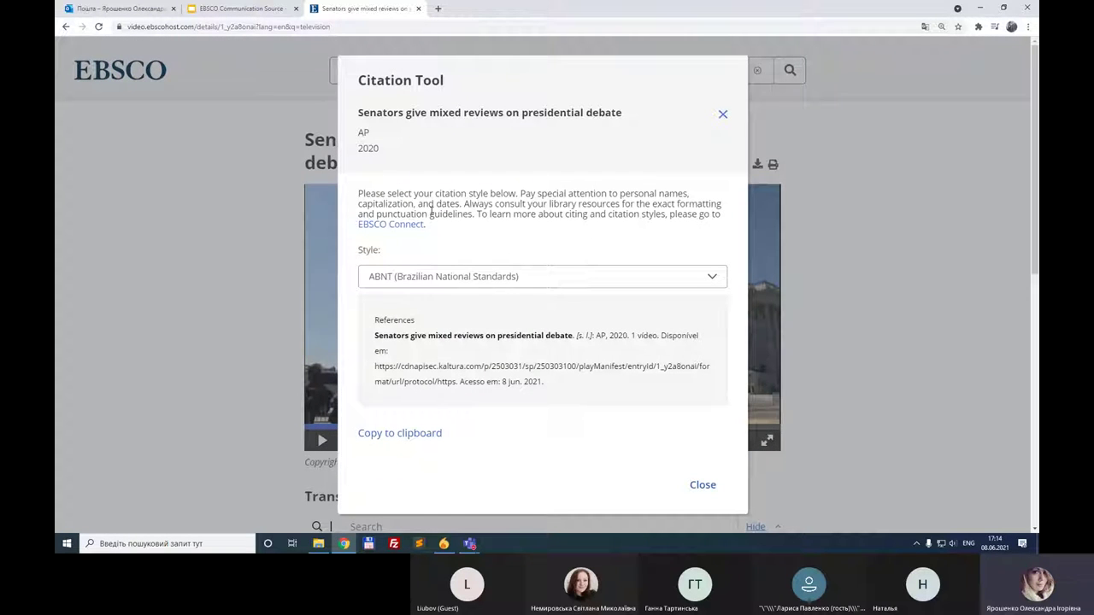
Look through the available citation styles and set the style to Chicago 17th Edition (Author-Date)
scroll(430, 214, down, 1)
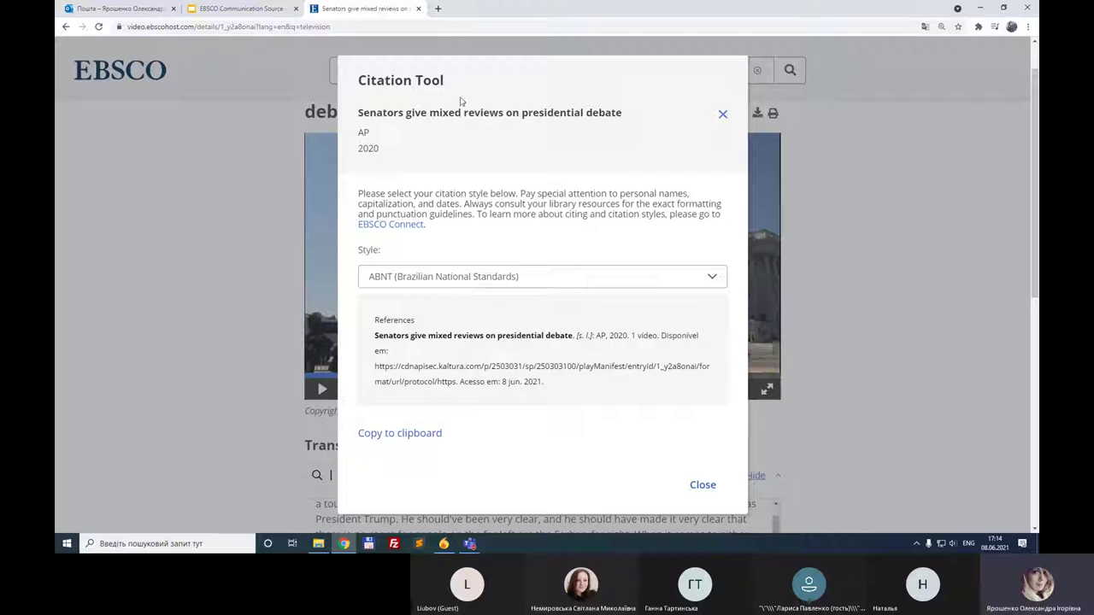
click(534, 278)
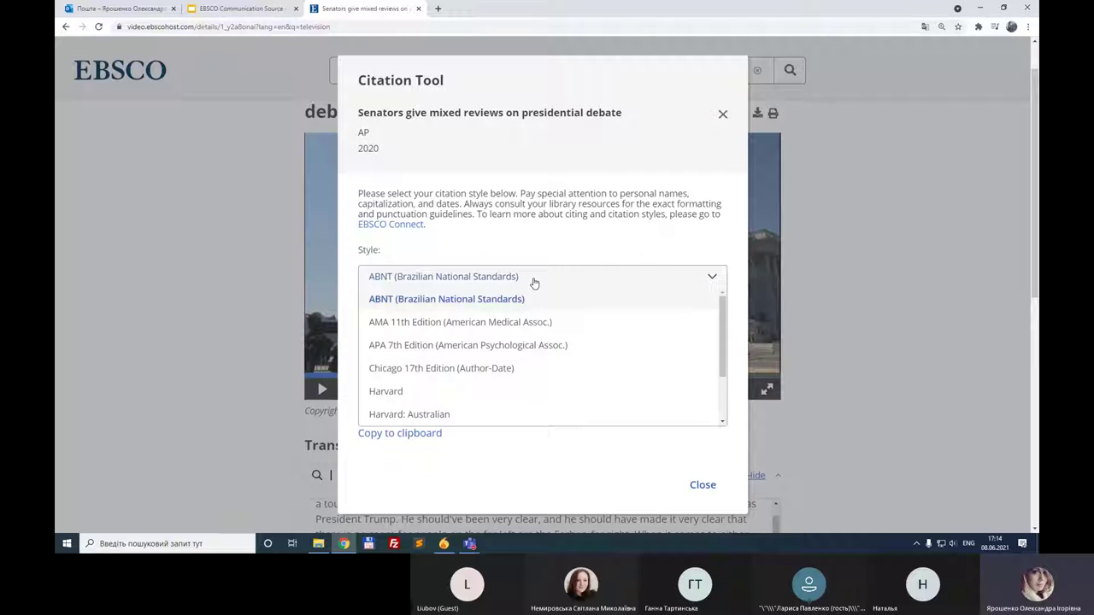
scroll(420, 359, down, 1)
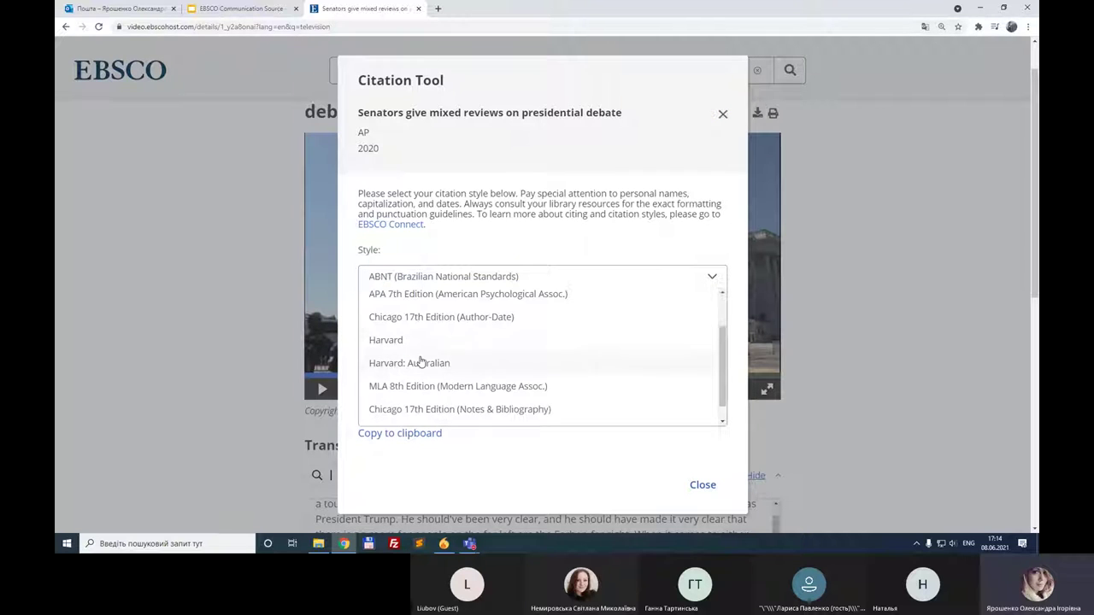
scroll(419, 361, up, 1)
click(441, 368)
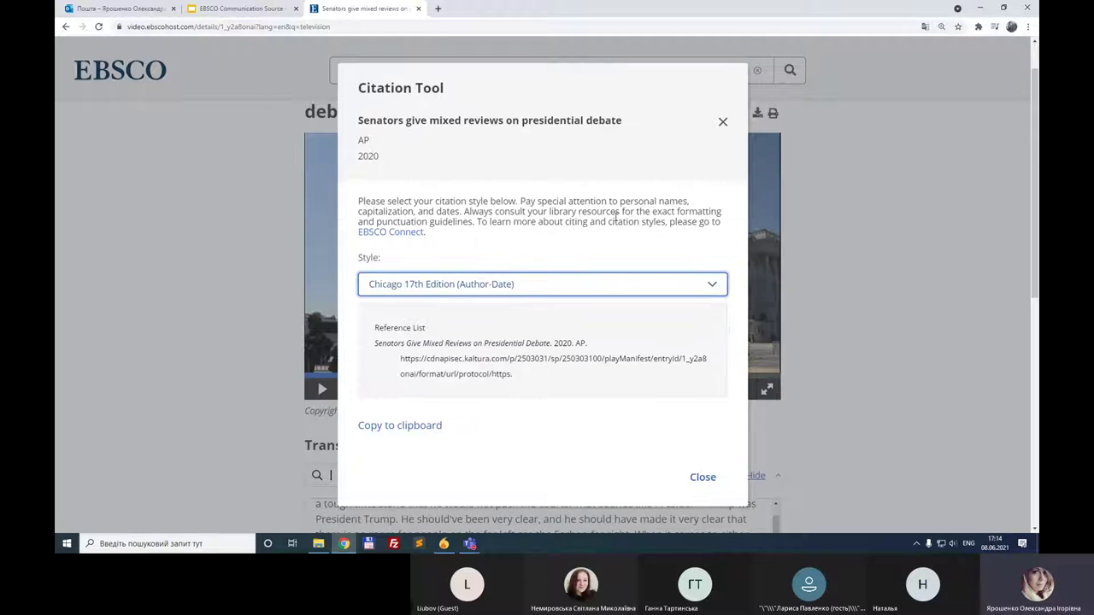
Highlight the reference for the video, copy the citation to the clipboard and close the citation tool
drag(374, 343, 525, 381)
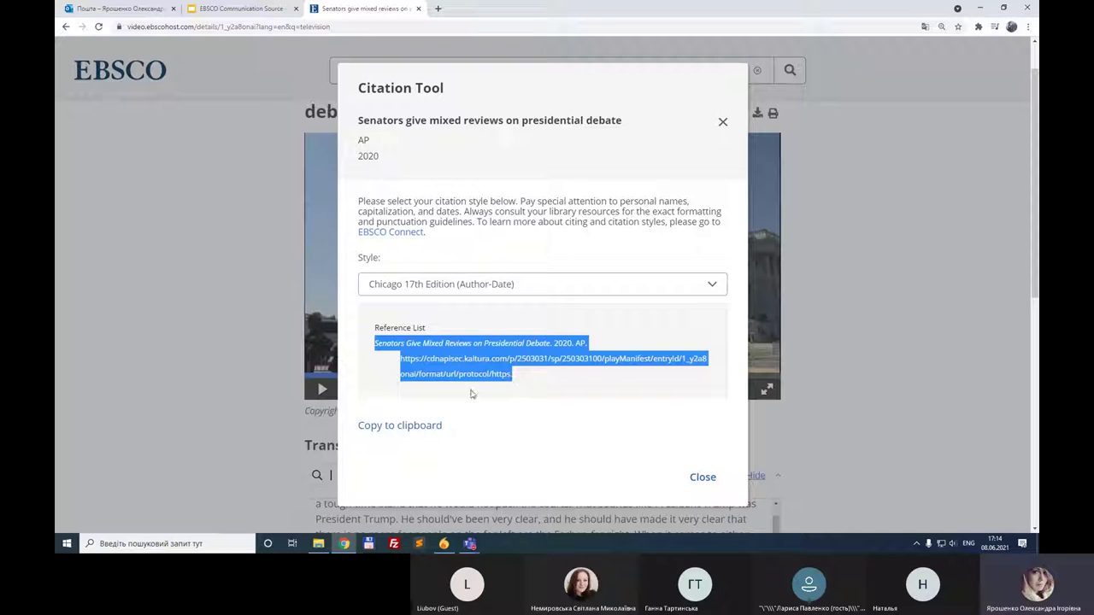
click(427, 426)
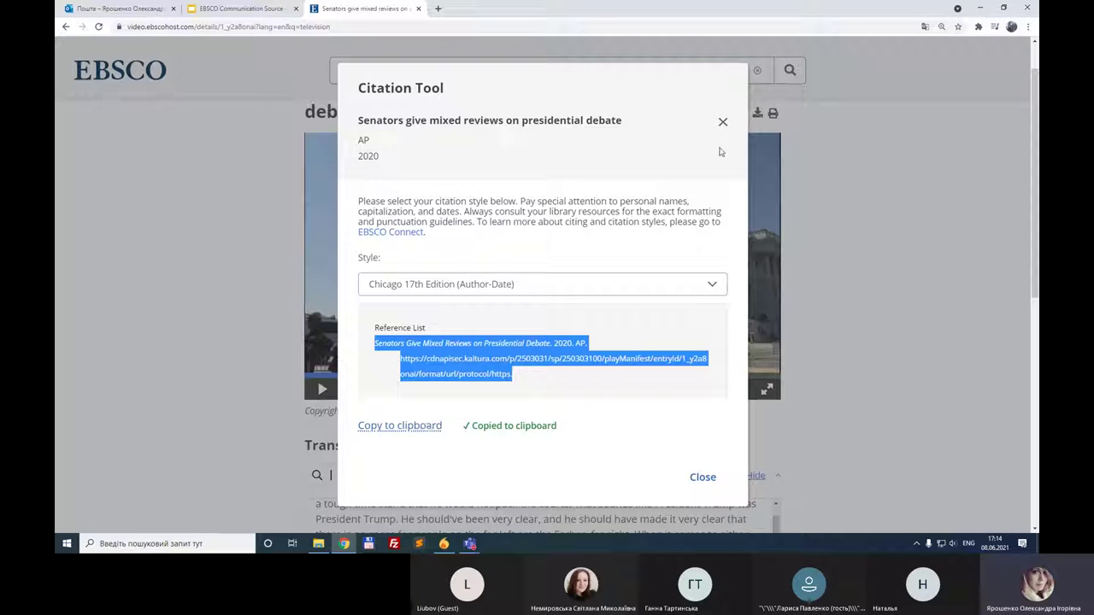
click(723, 121)
Present the slides full screen from Практика № 6, advancing past EBSCO Mobile App and webinars to the librarian training materials slide
click(253, 8)
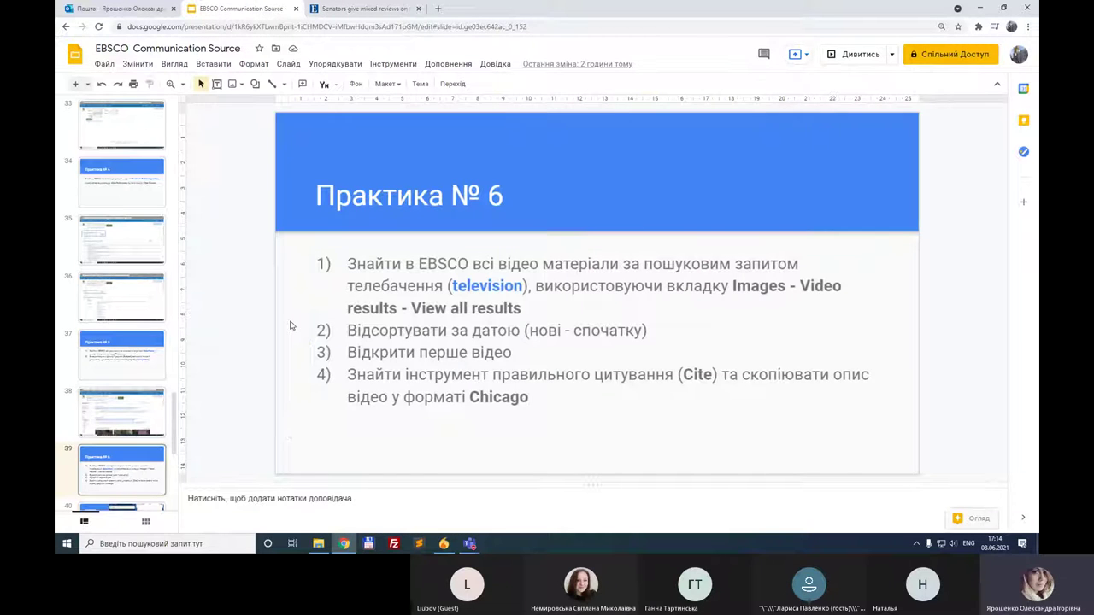
key(ctrl+F5)
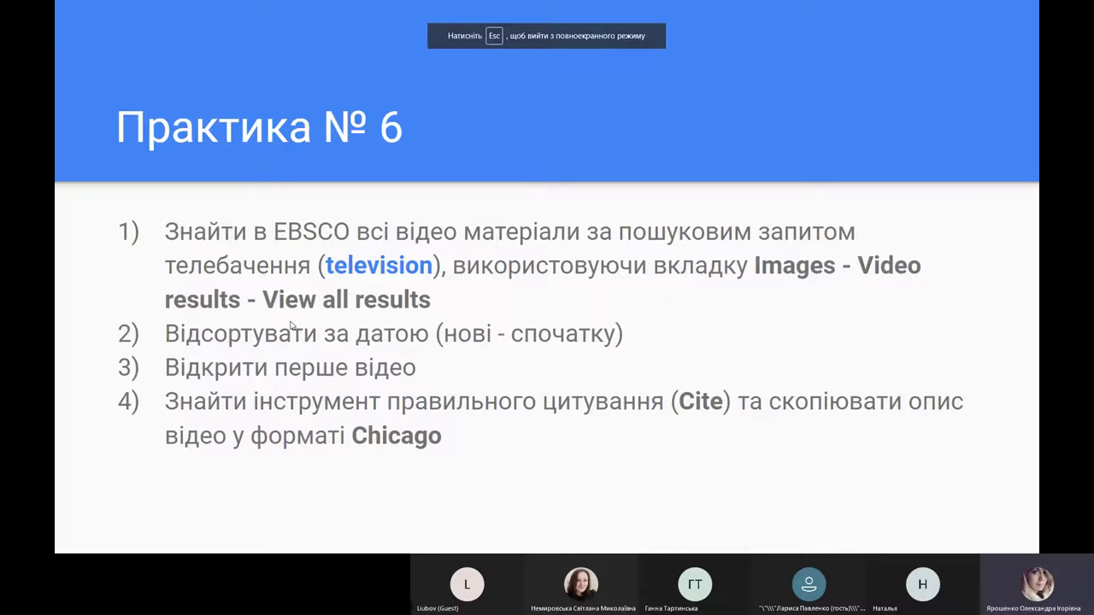
key(Right)
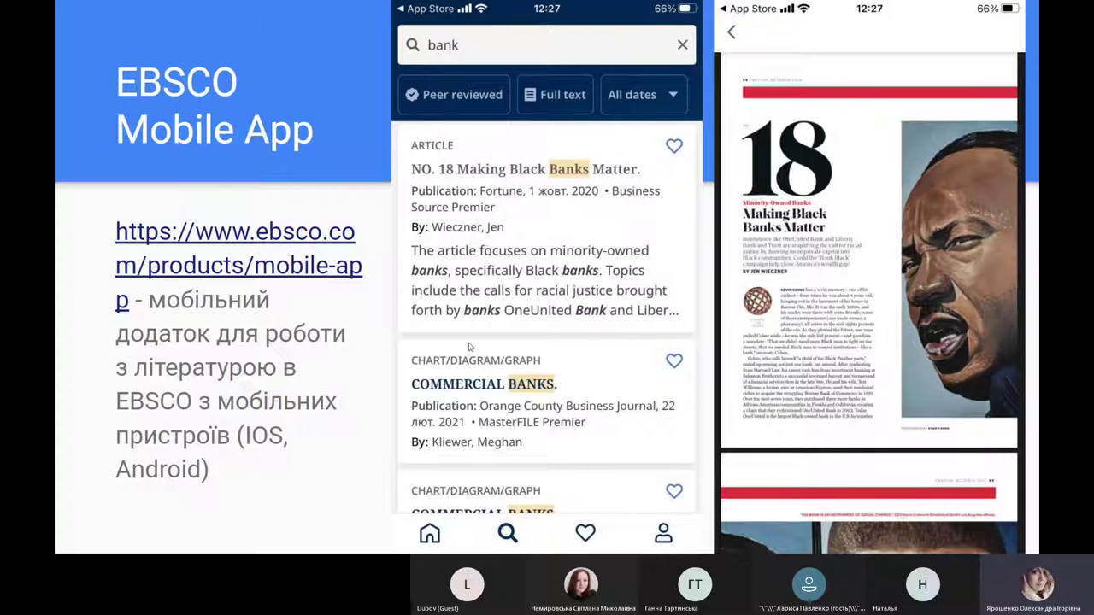
key(Right)
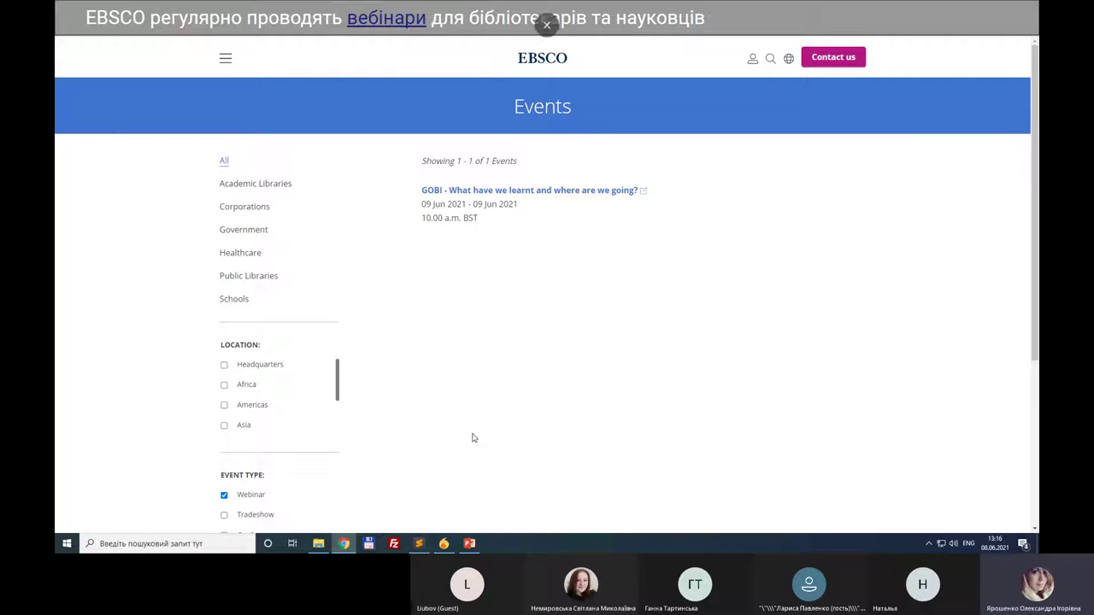
key(Right)
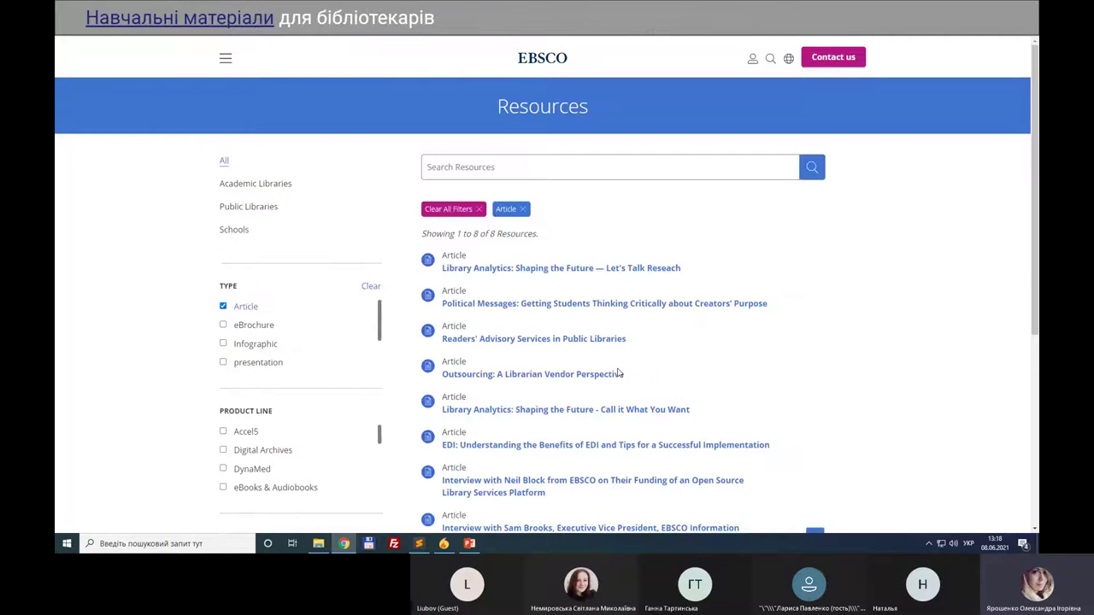